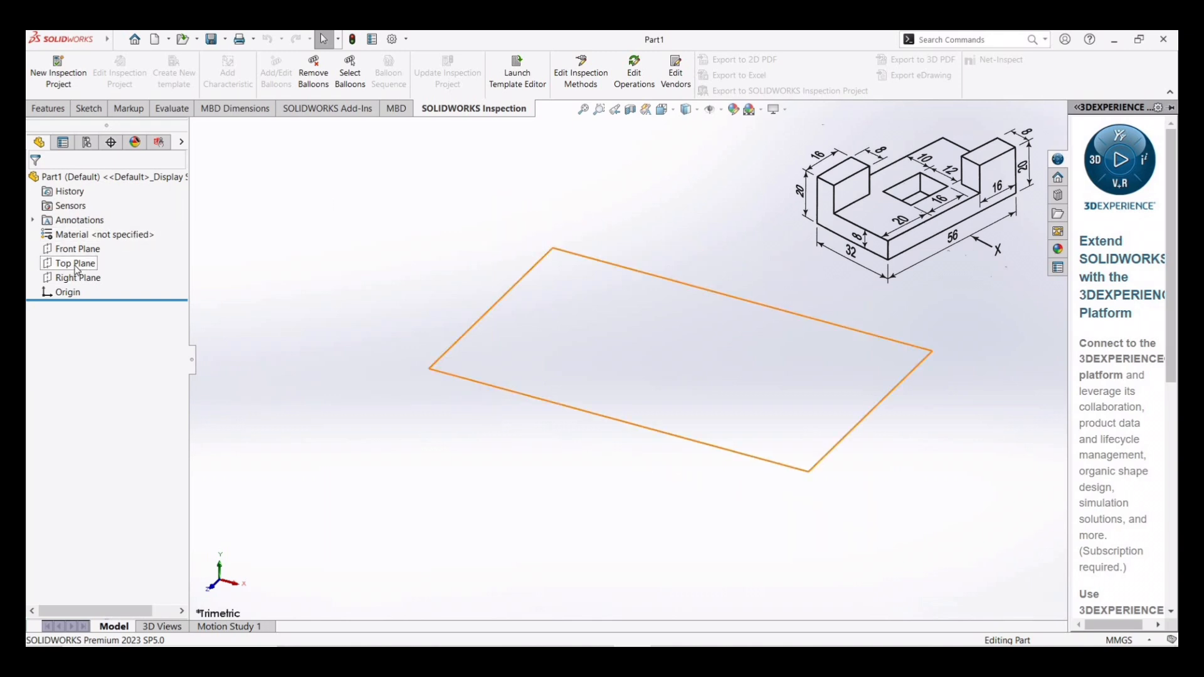
- Sketch a center rectangle on the Top Plane centred on the origin, about 76 × 29 mm
left_click(75, 264)
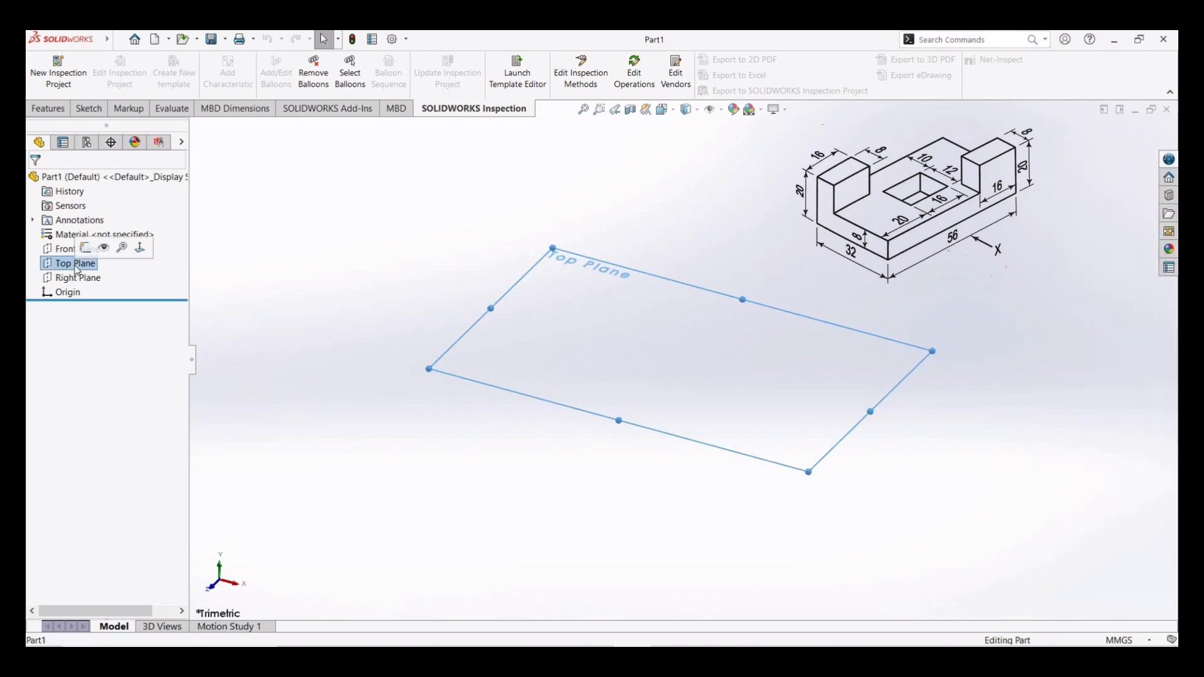
left_click(90, 109)
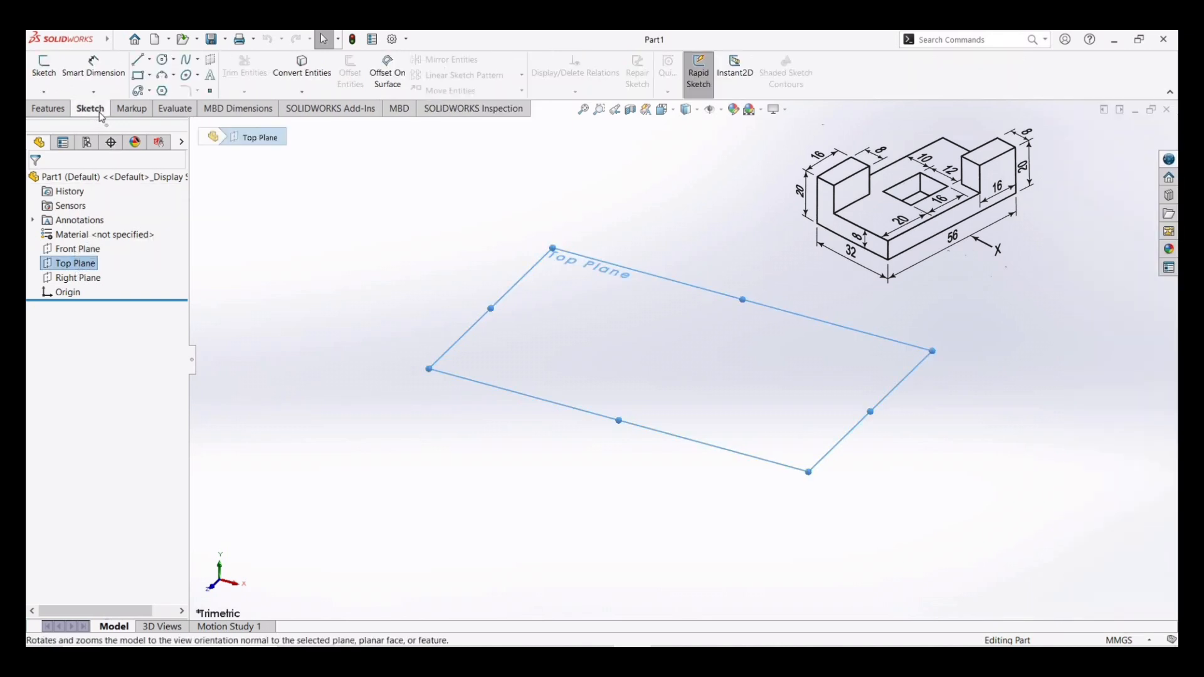
left_click(150, 77)
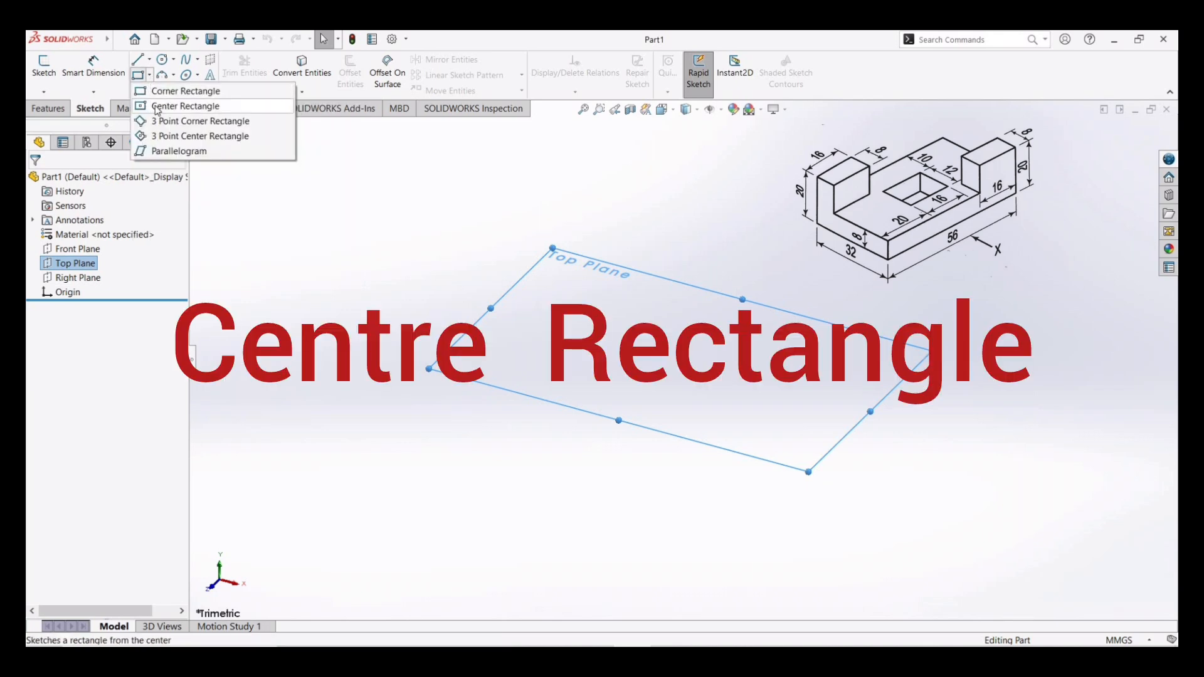
left_click(156, 108)
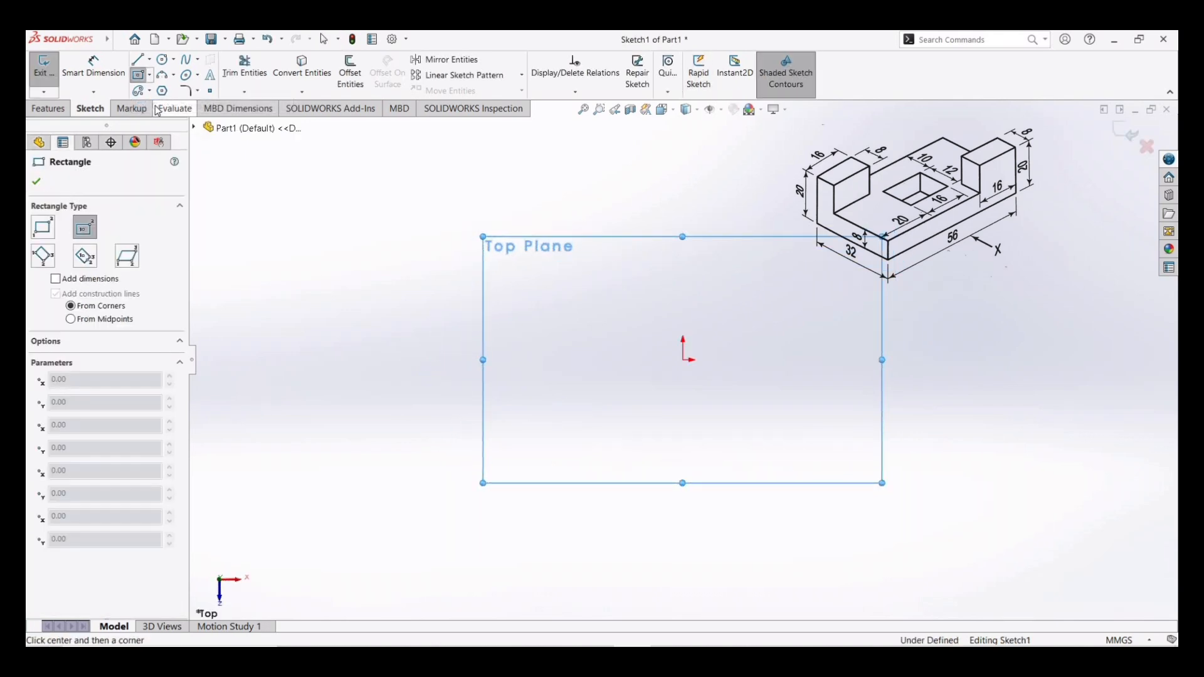
left_click(684, 360)
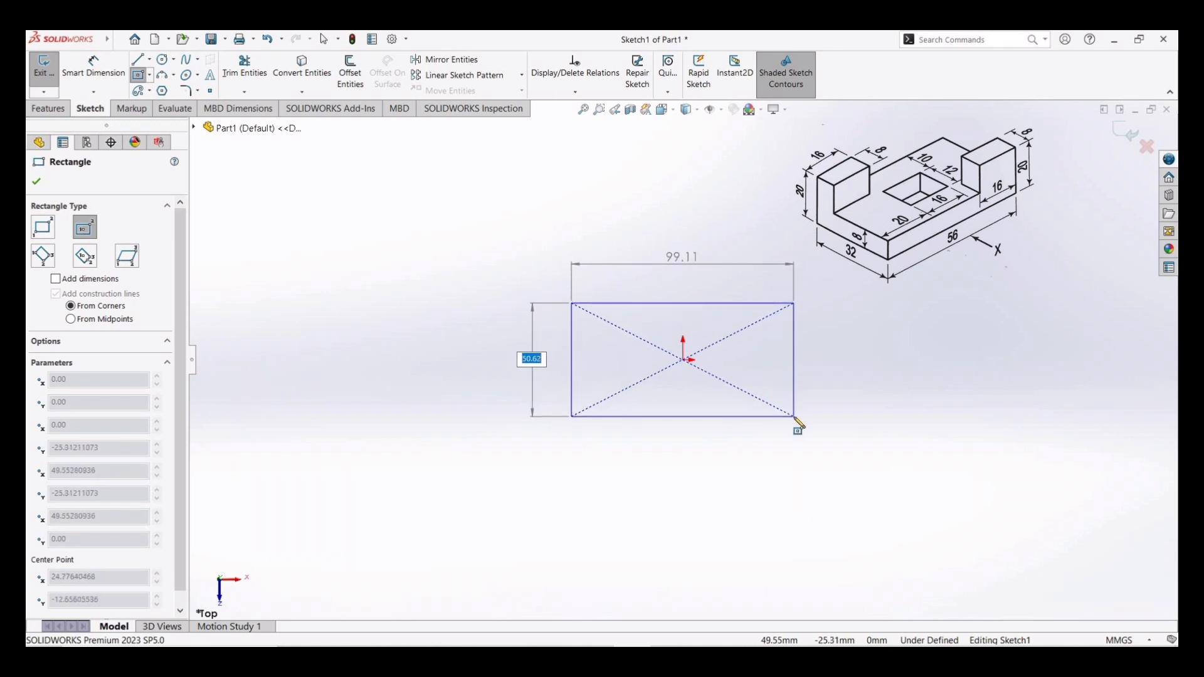
left_click(767, 403)
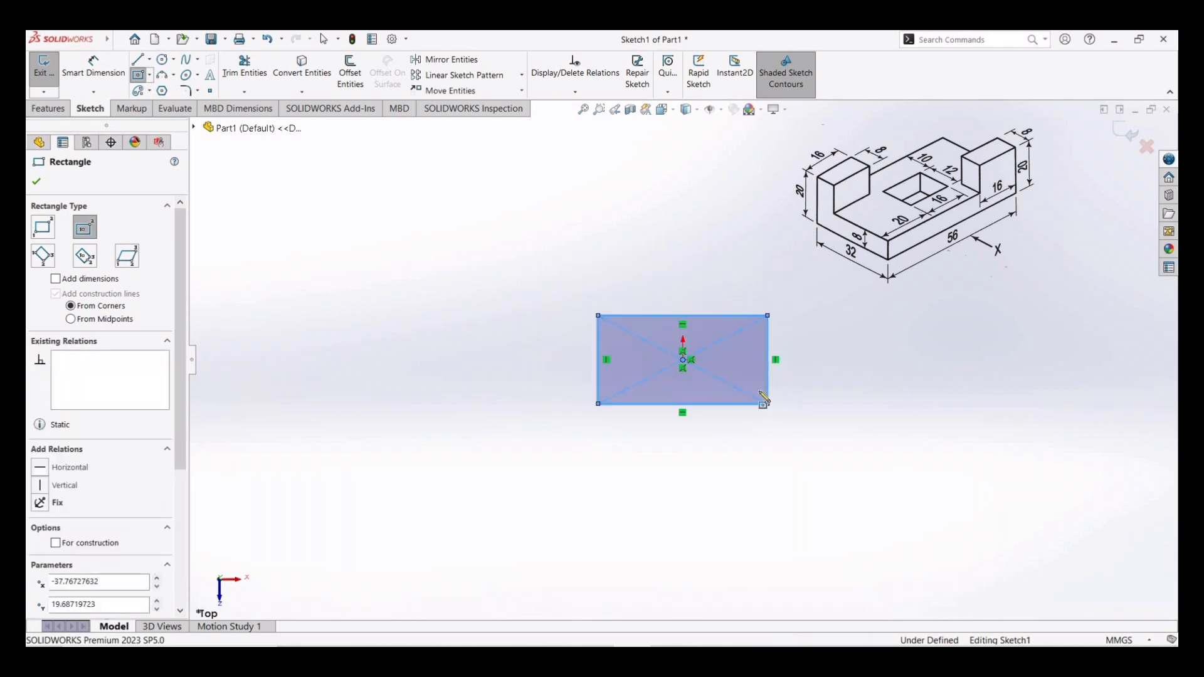
- Dimension the rectangle 56 mm wide and 32 mm tall with Smart Dimension
left_click(101, 65)
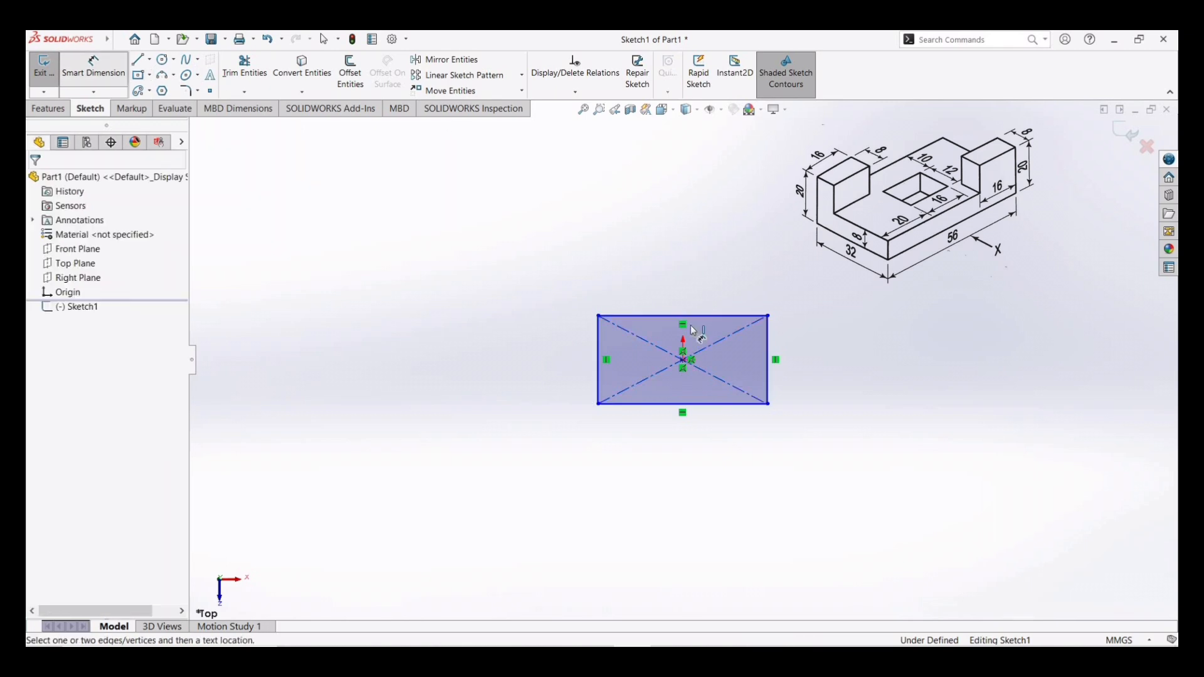
left_click(683, 404)
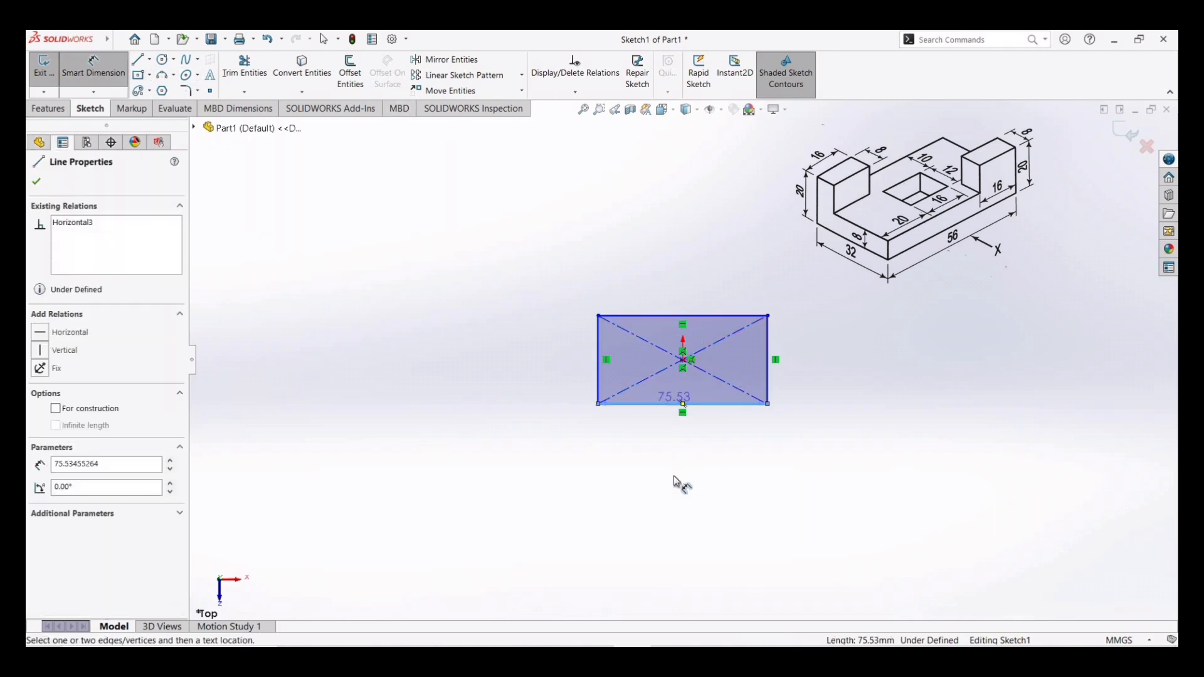
left_click(673, 494)
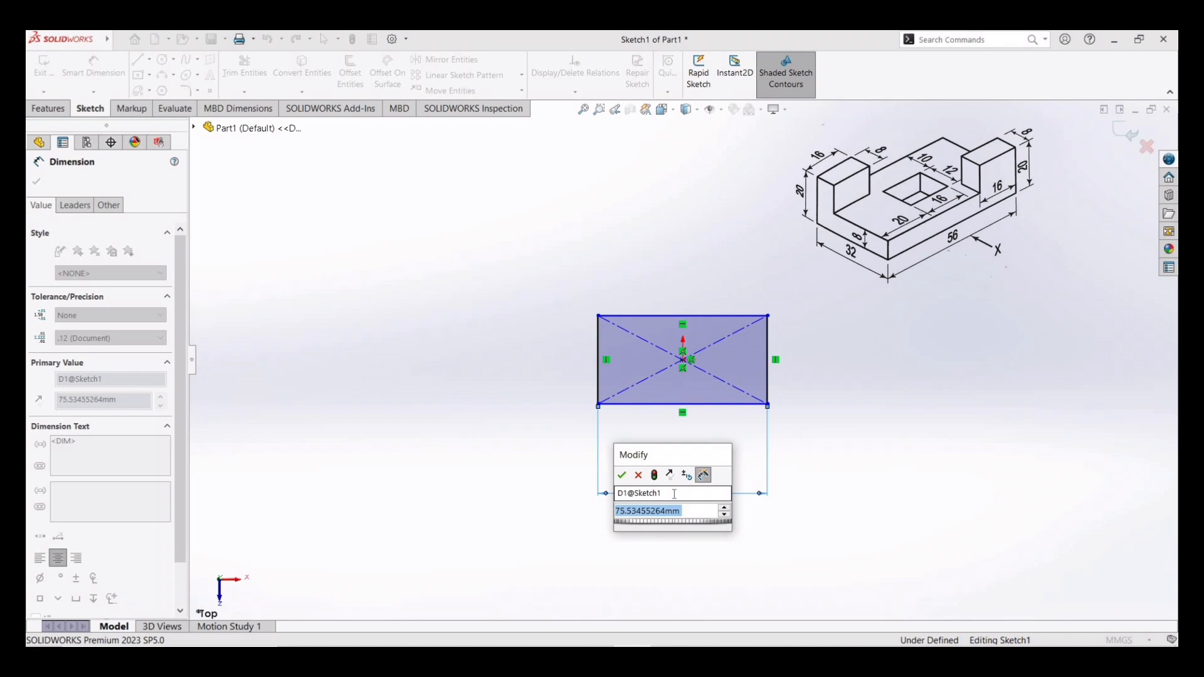
type("56")
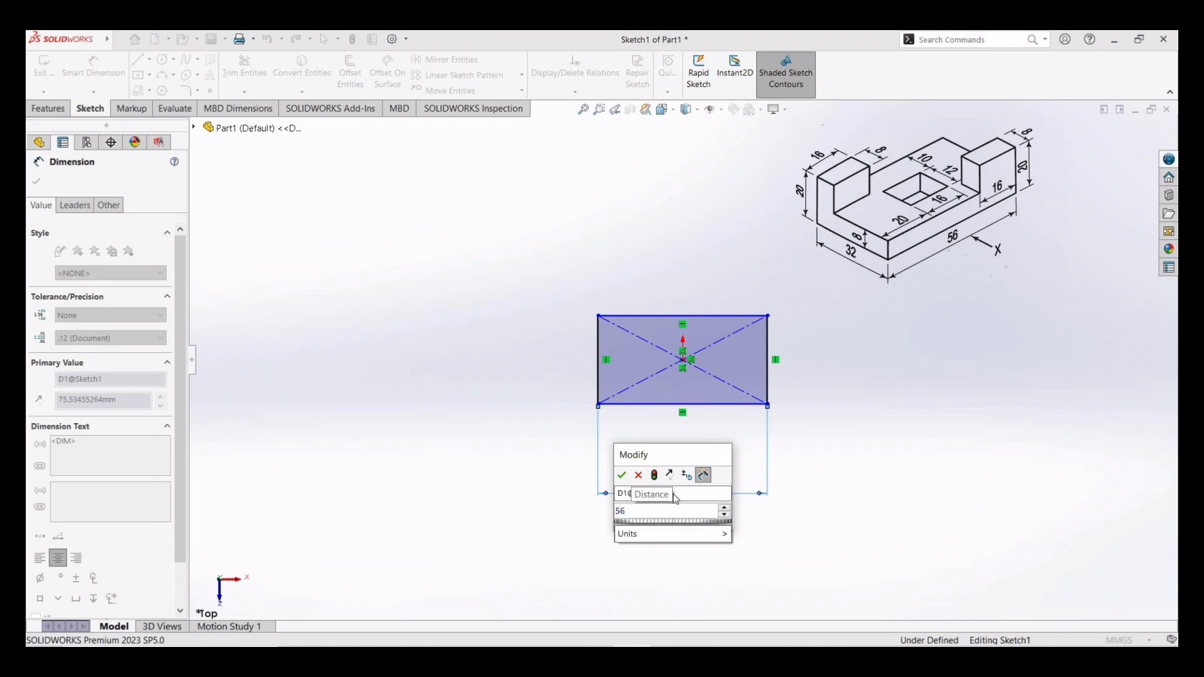
key("Return")
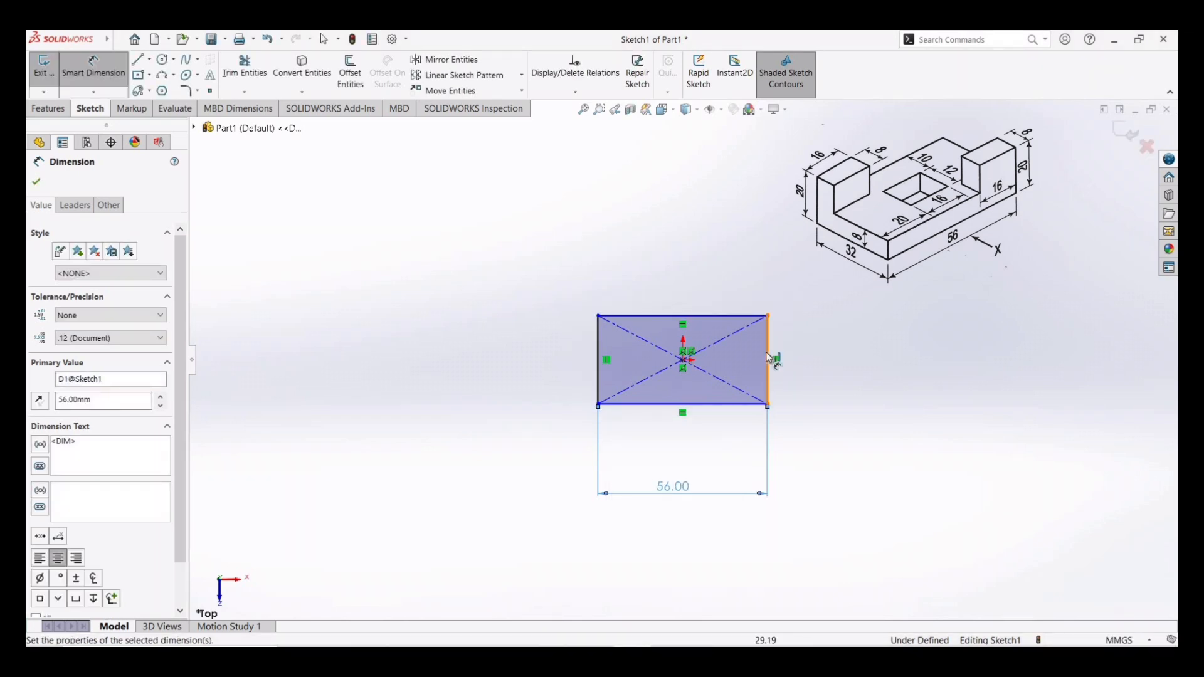
left_click(769, 359)
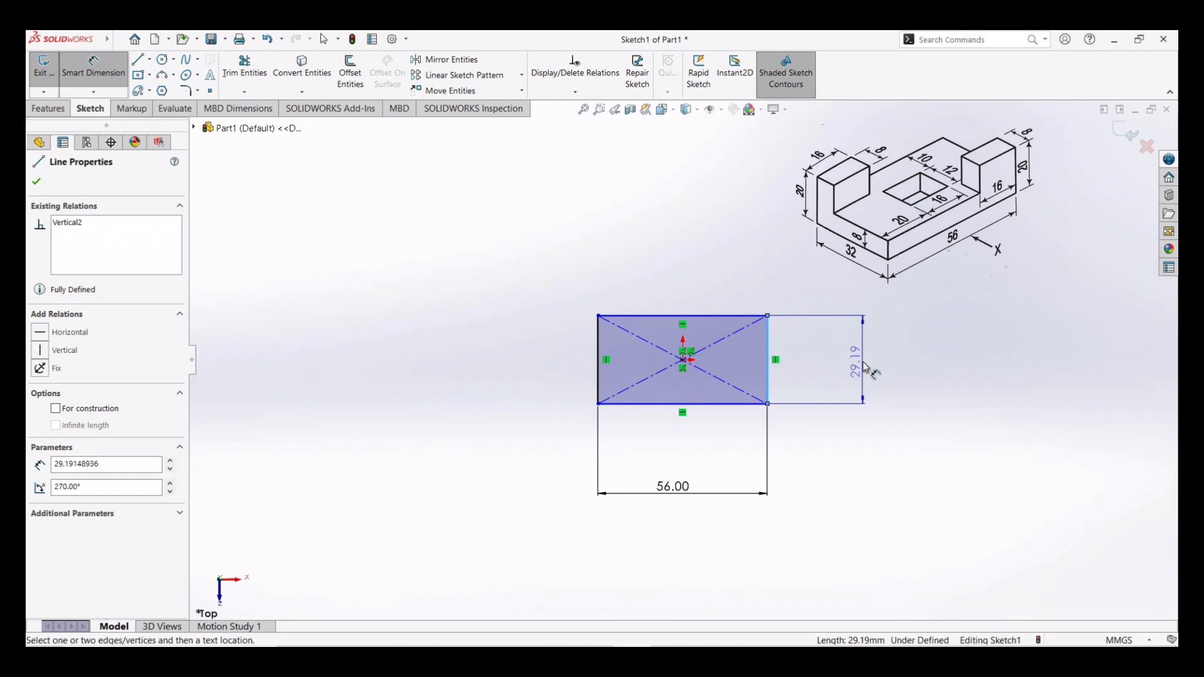
left_click(864, 361)
type("32")
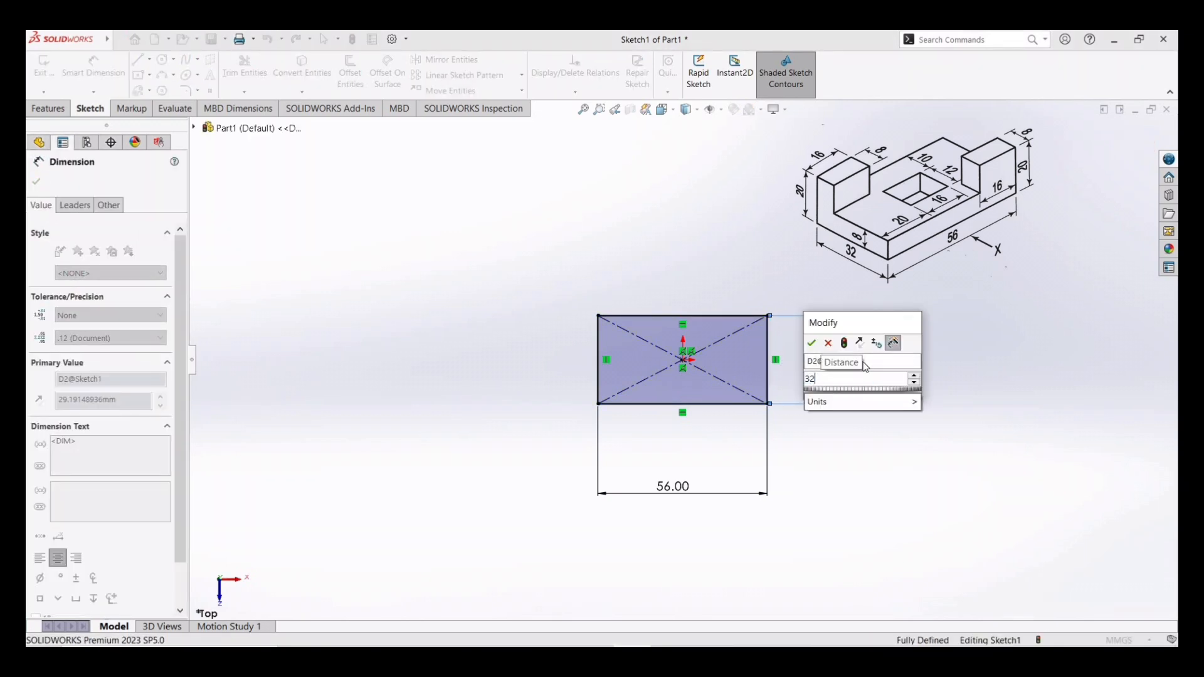
key("Return")
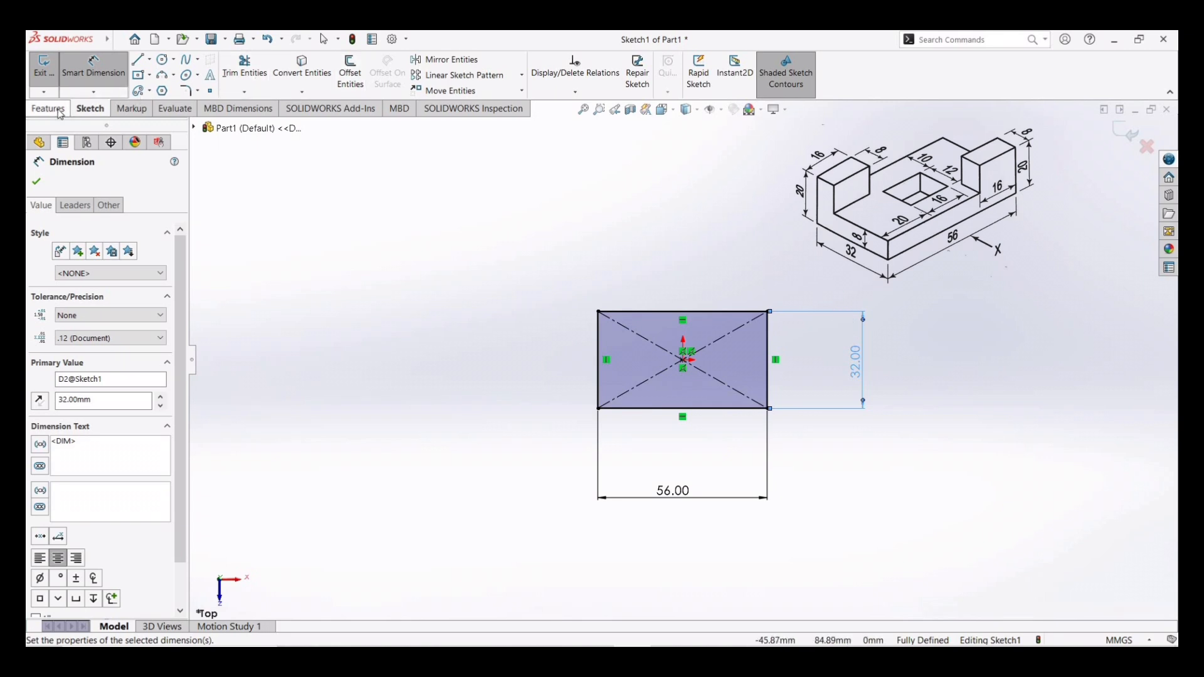
- Extrude the rectangle sketch 8 mm as a boss
left_click(50, 109)
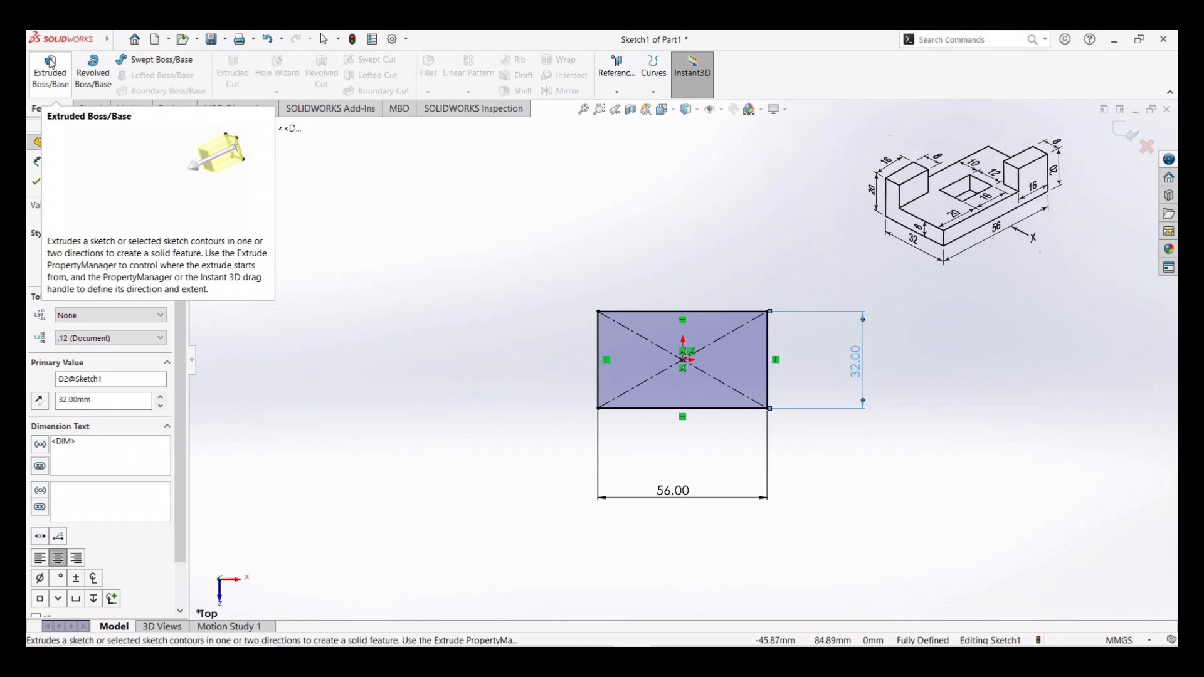
left_click(50, 63)
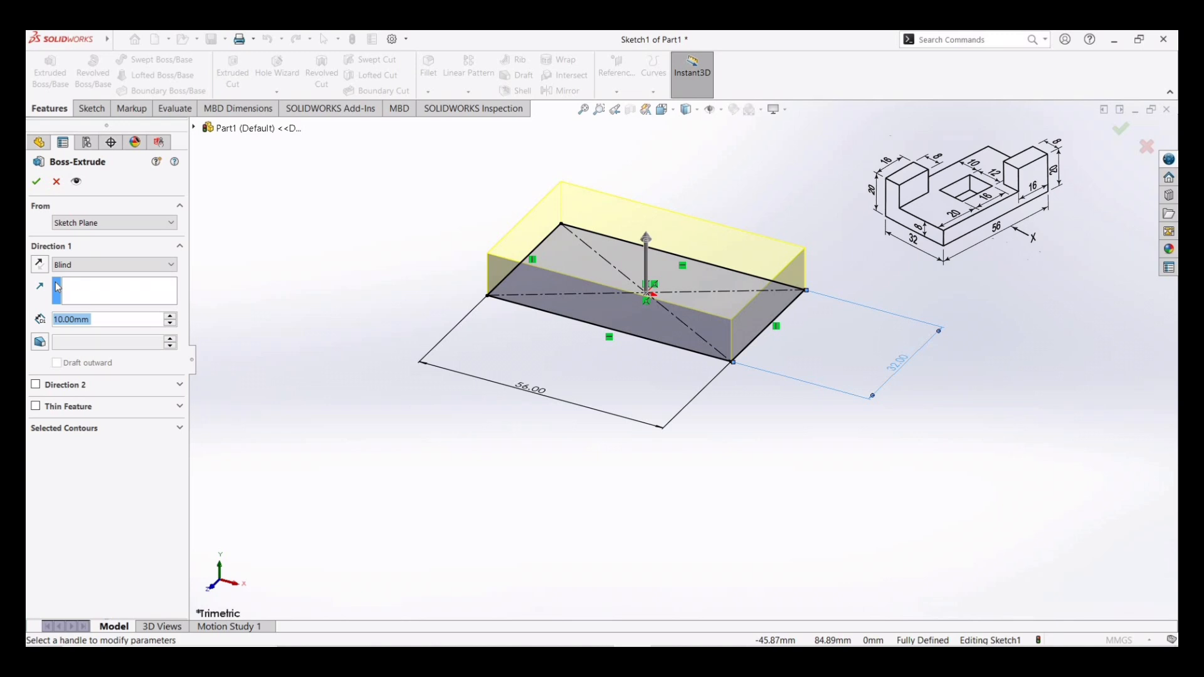
type("8")
key("Return")
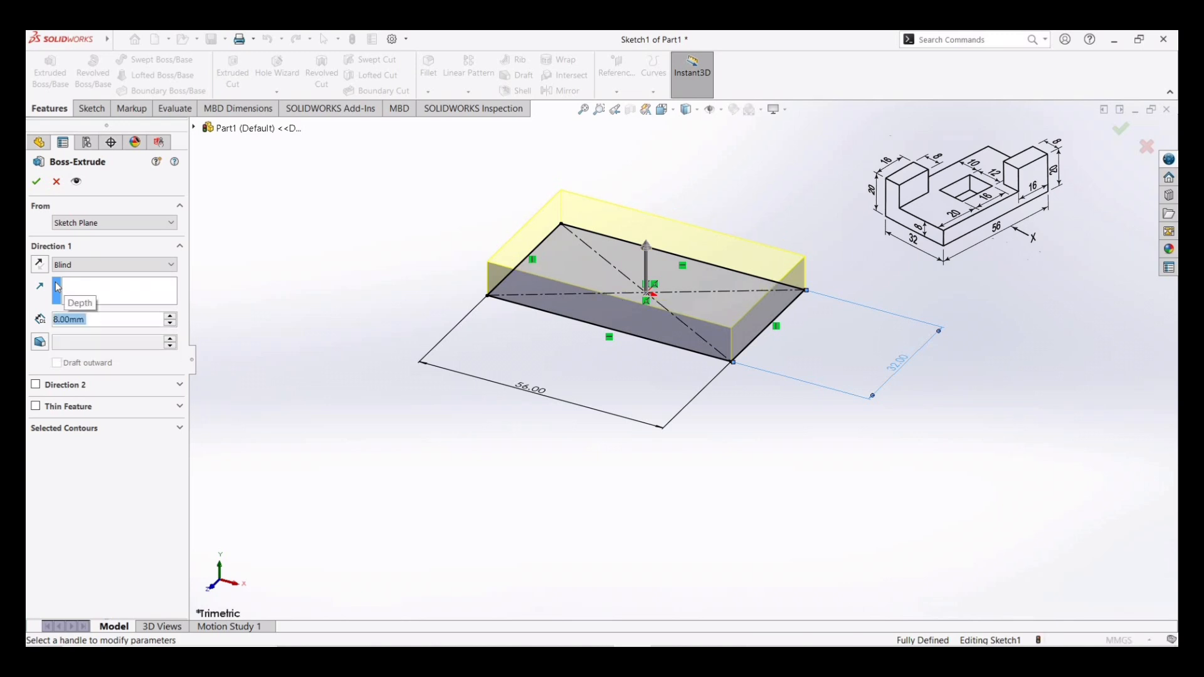
left_click(35, 183)
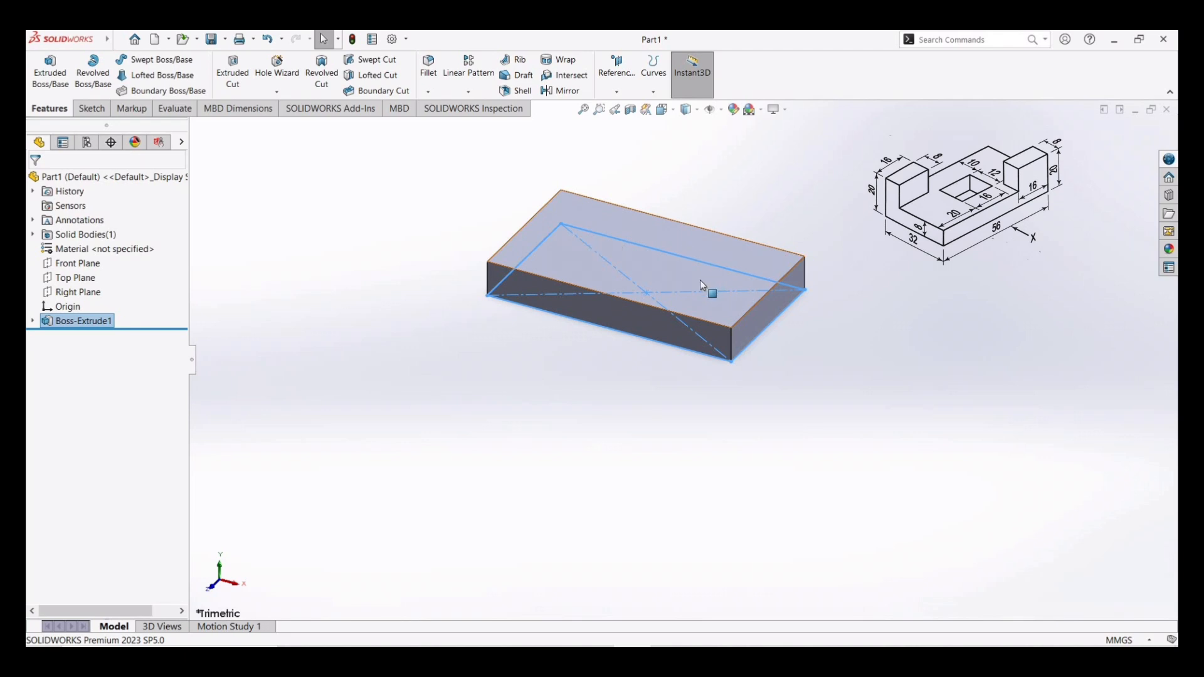
- Sketch a corner rectangle on the block's top face at its upper-left corner, about 18 × 8 mm
left_click(685, 243)
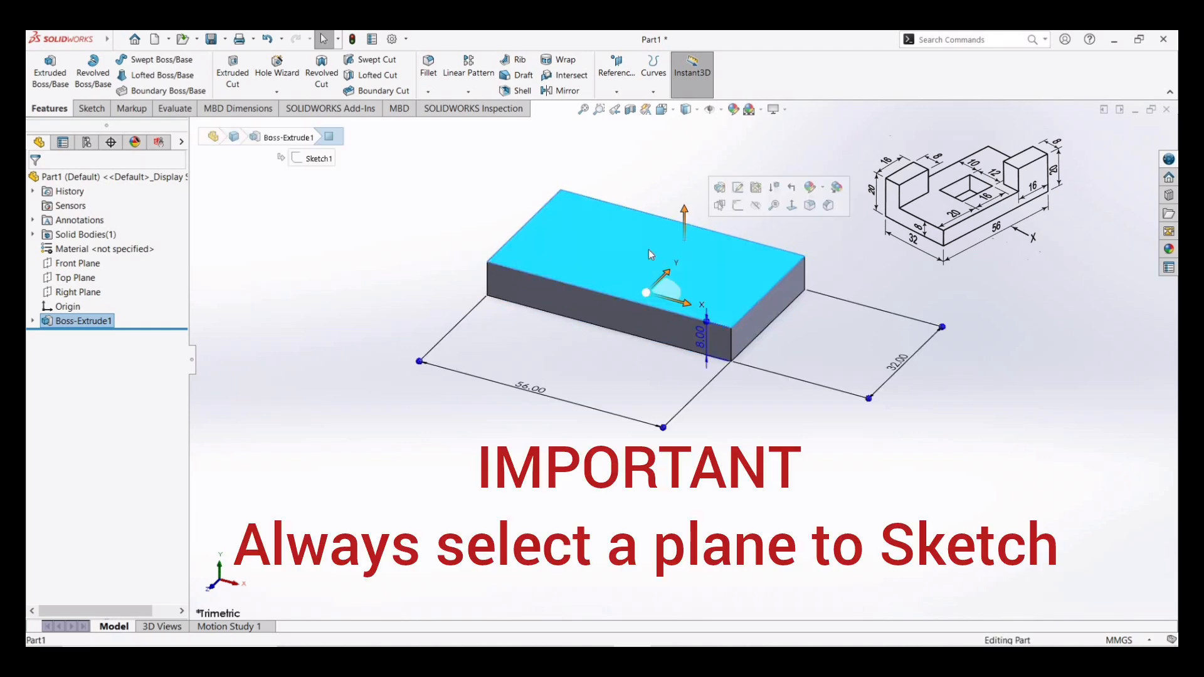
left_click(91, 109)
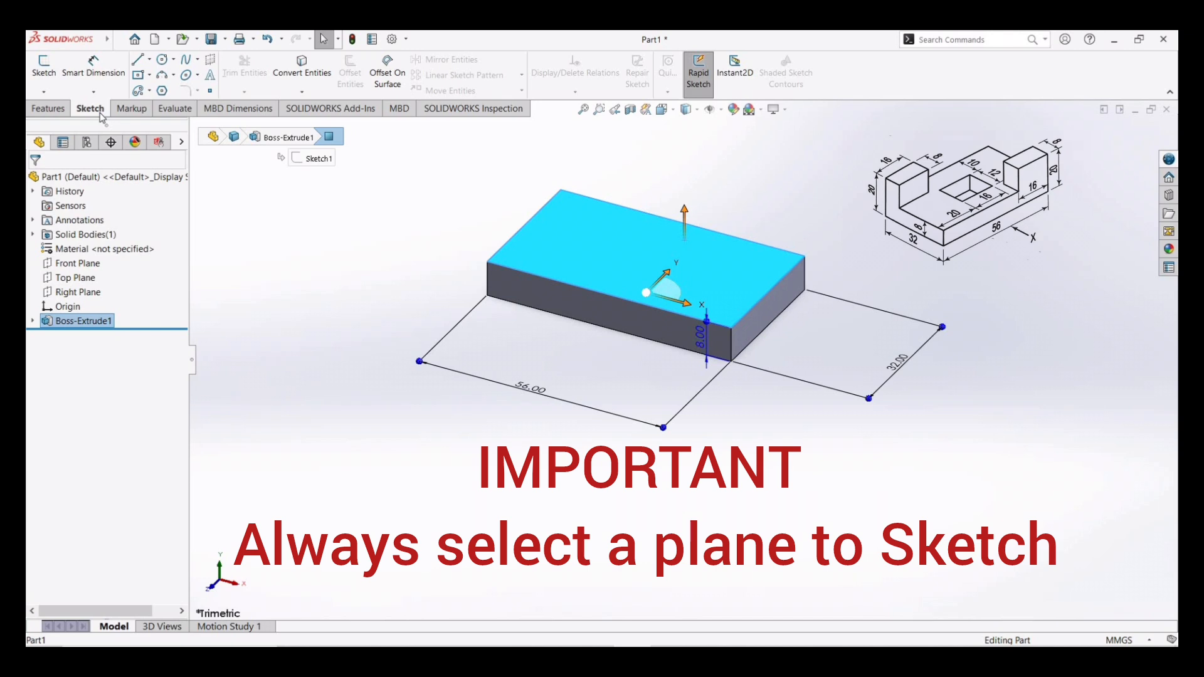
left_click(151, 76)
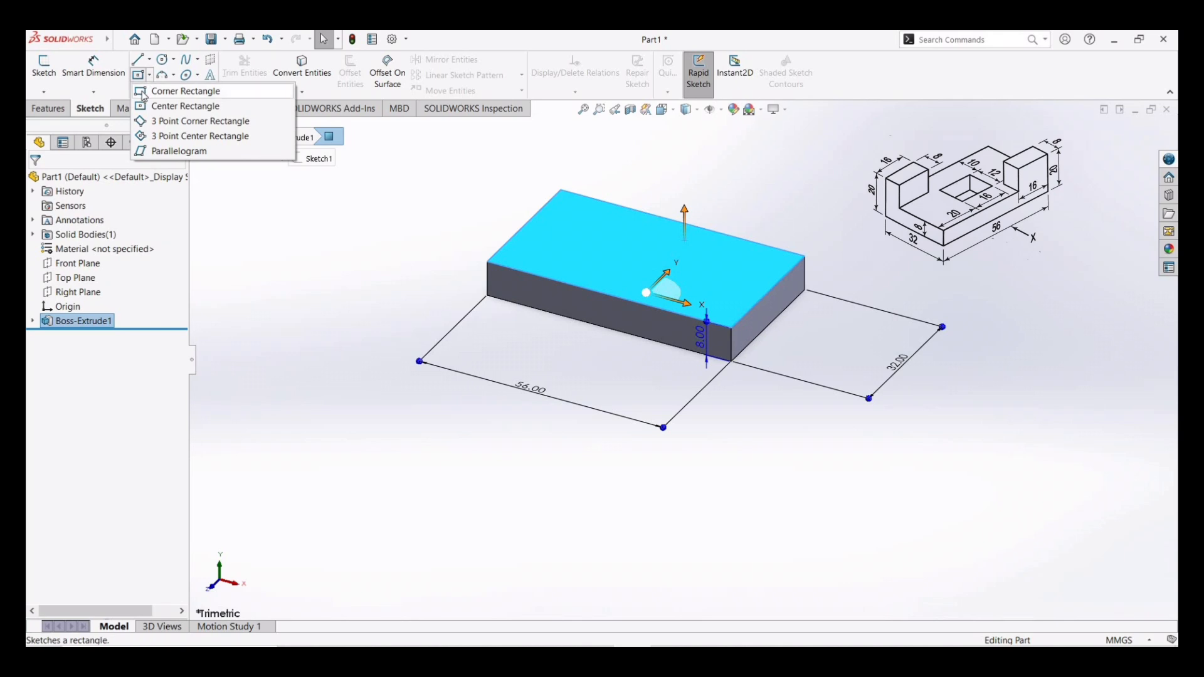
left_click(186, 91)
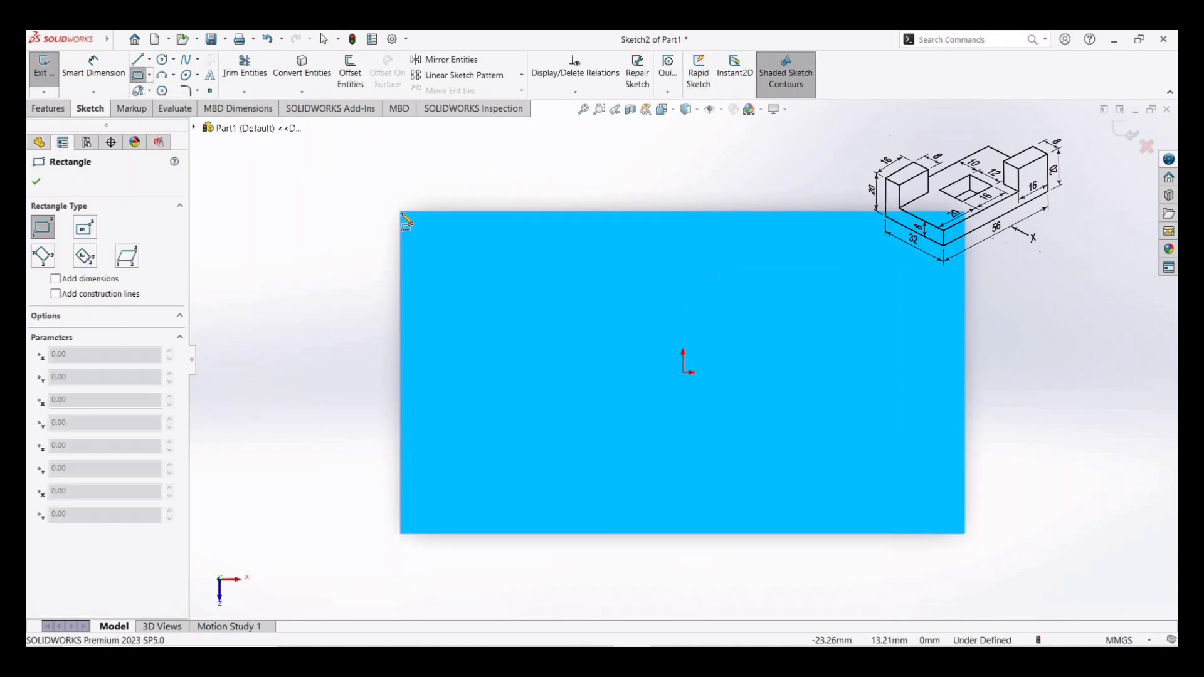
left_click(401, 212)
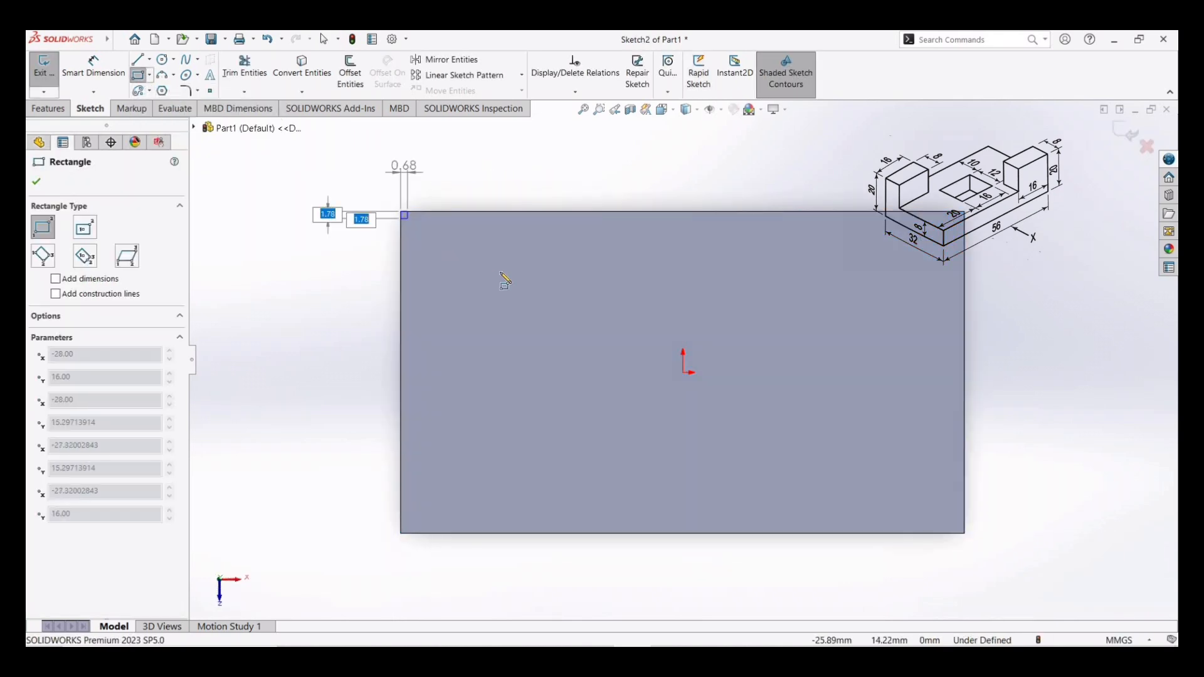
left_click(584, 296)
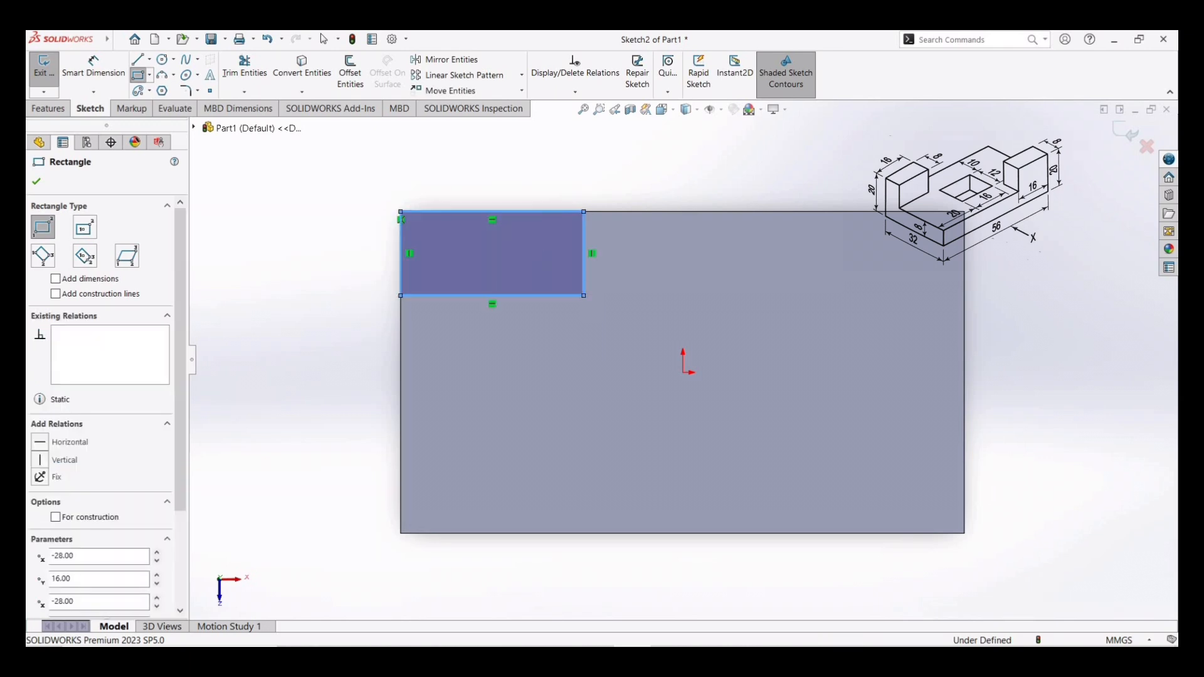
- Dimension the small rectangle 8 mm tall and 18 mm wide
left_click(93, 64)
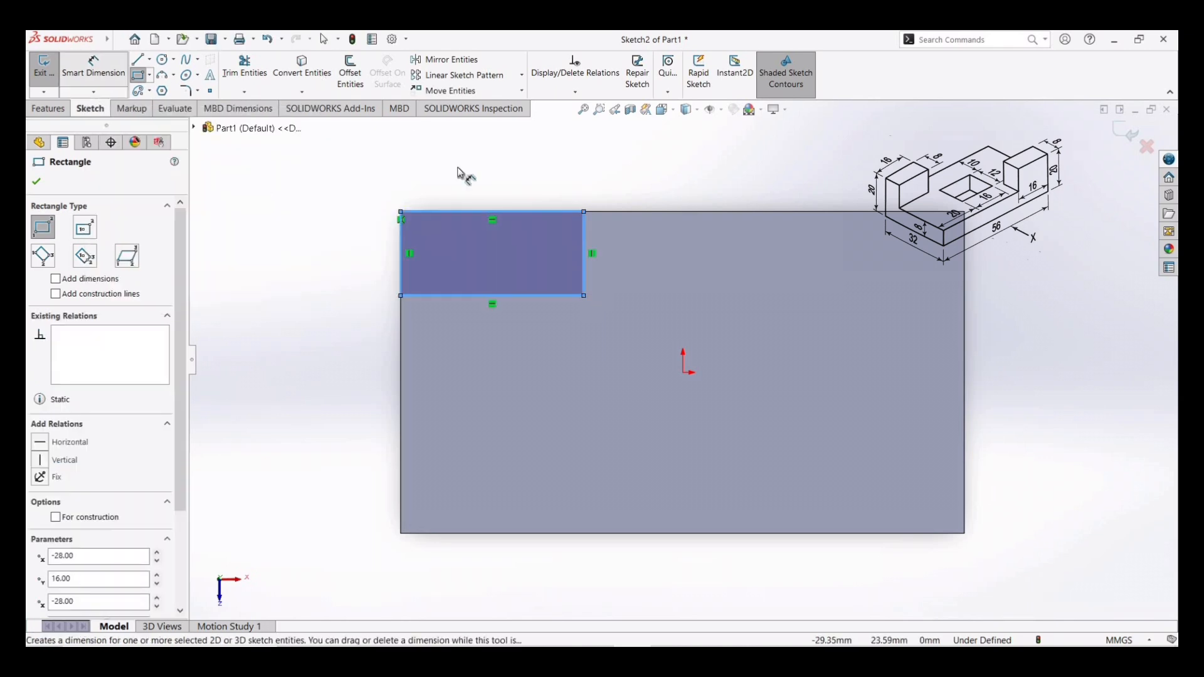
left_click(584, 251)
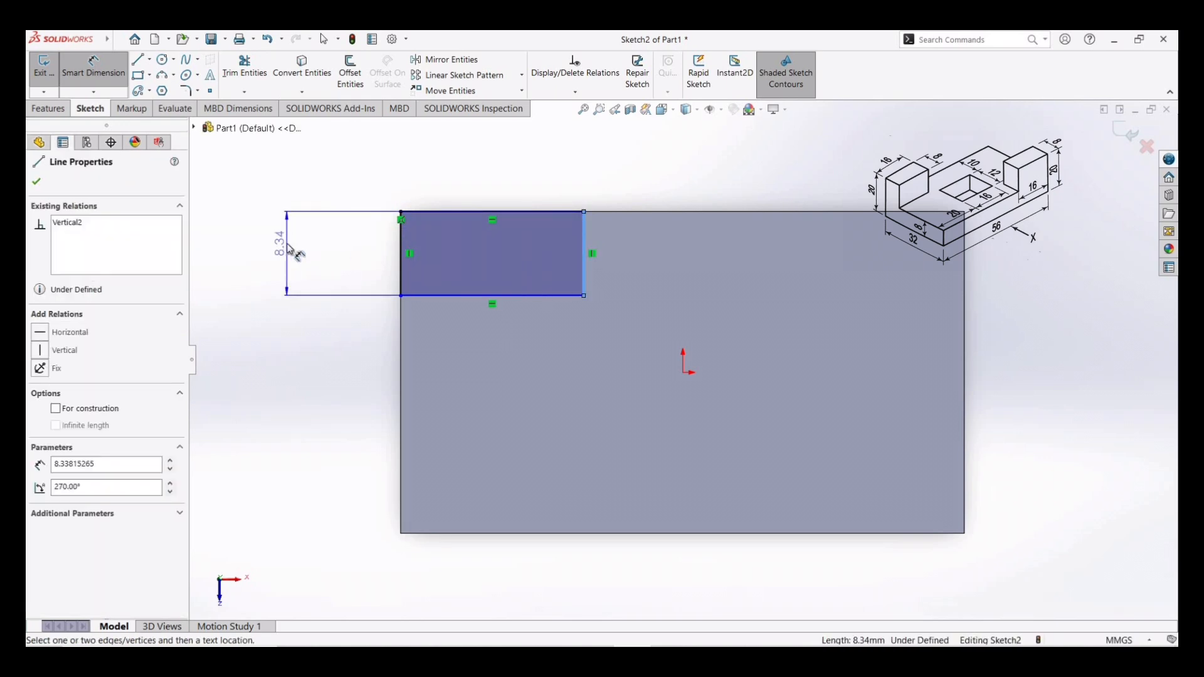
left_click(290, 248)
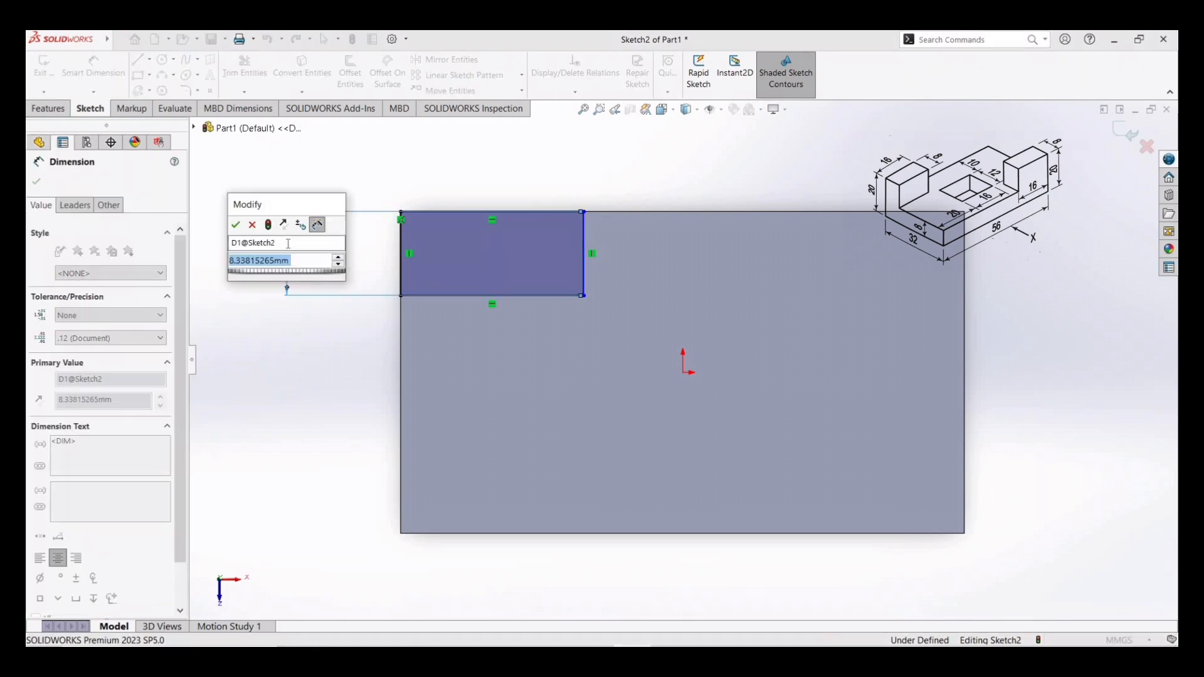
type("8")
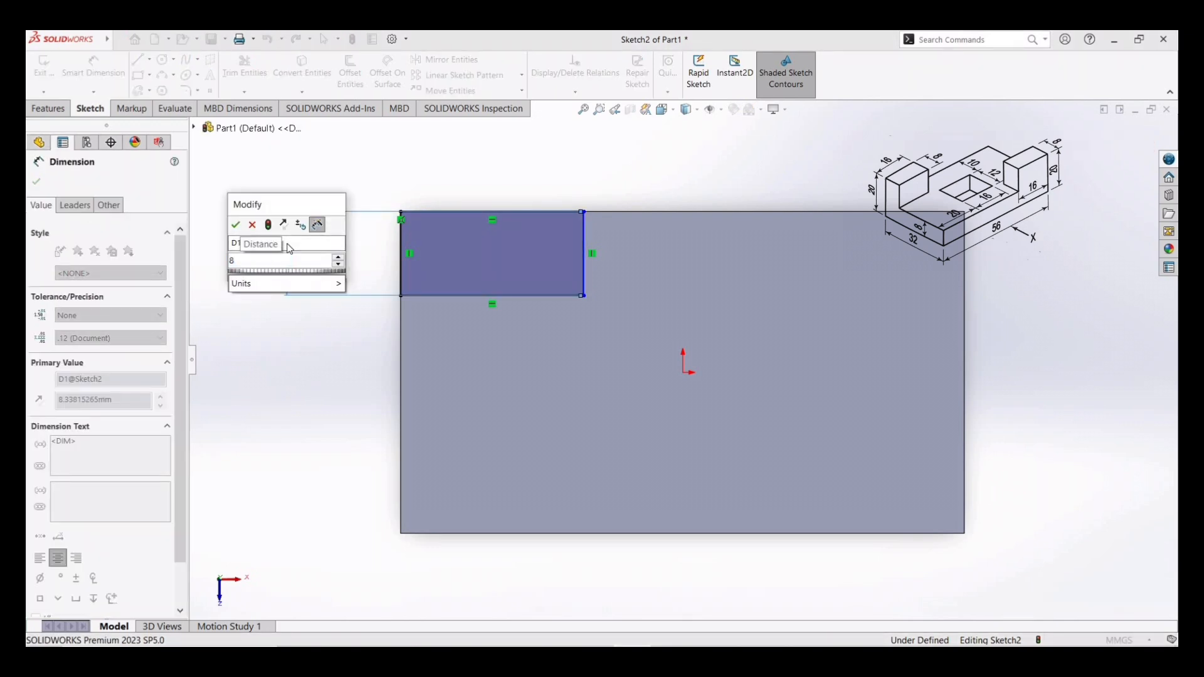
key("Return")
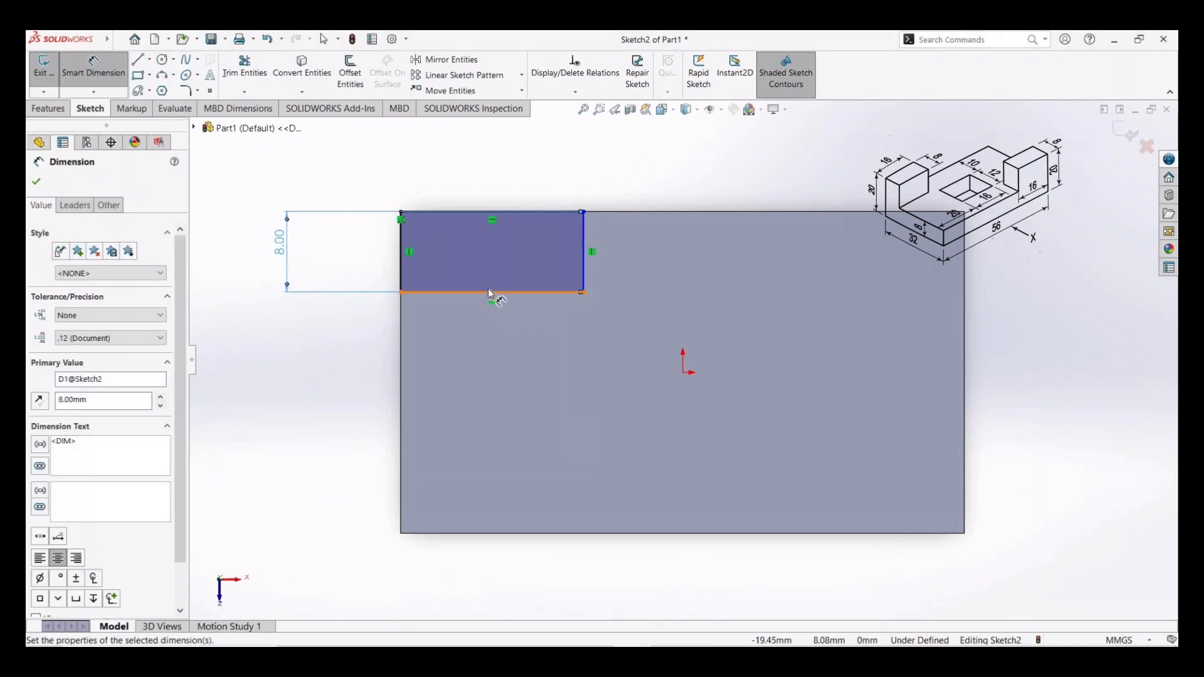
left_click(492, 293)
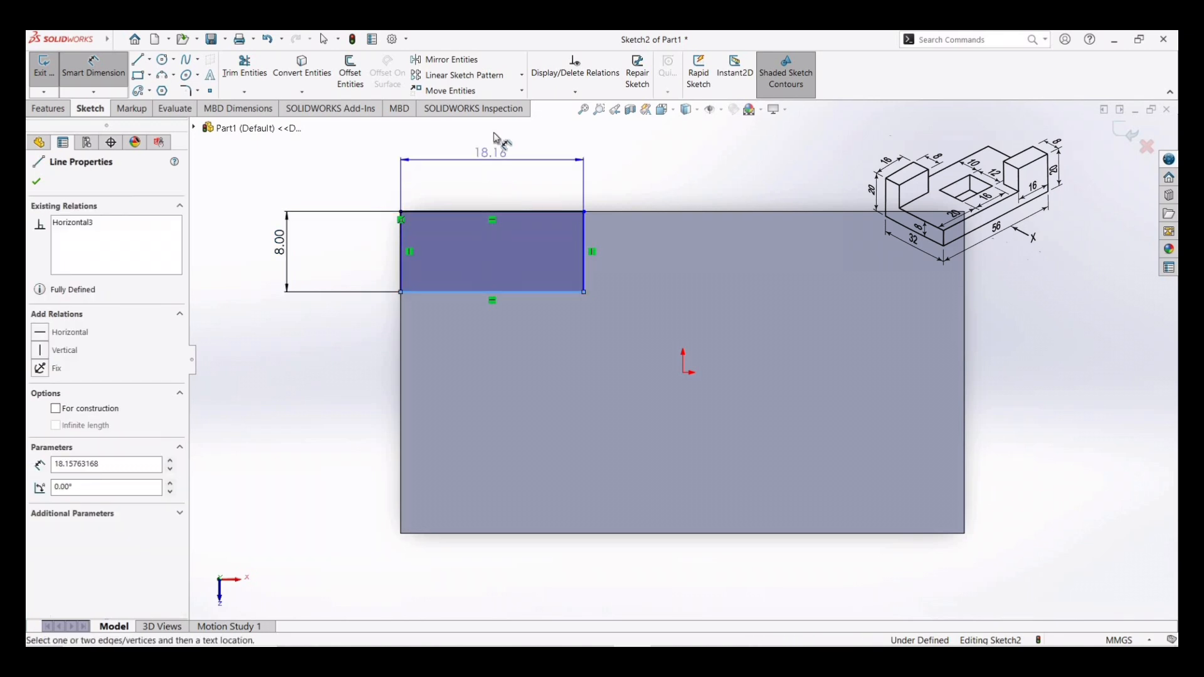
left_click(495, 138)
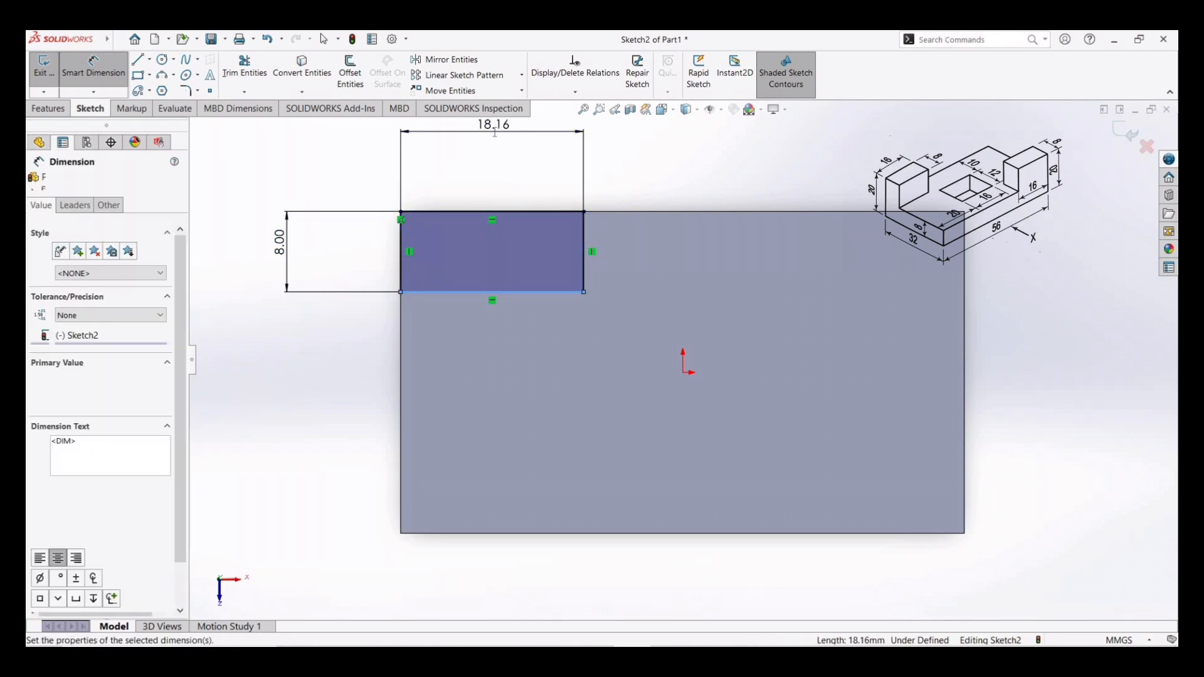
type("18")
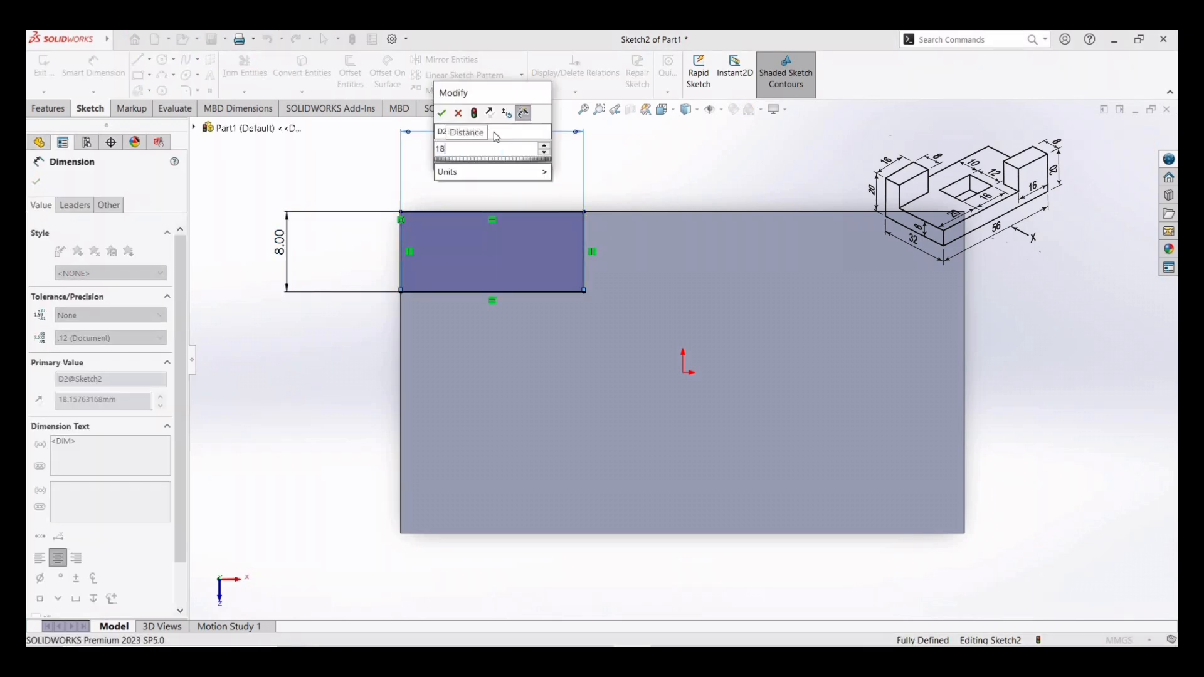
key("Return")
- Copy the small rectangle from its lower-right corner to the block's lower-right corner
left_click(533, 252)
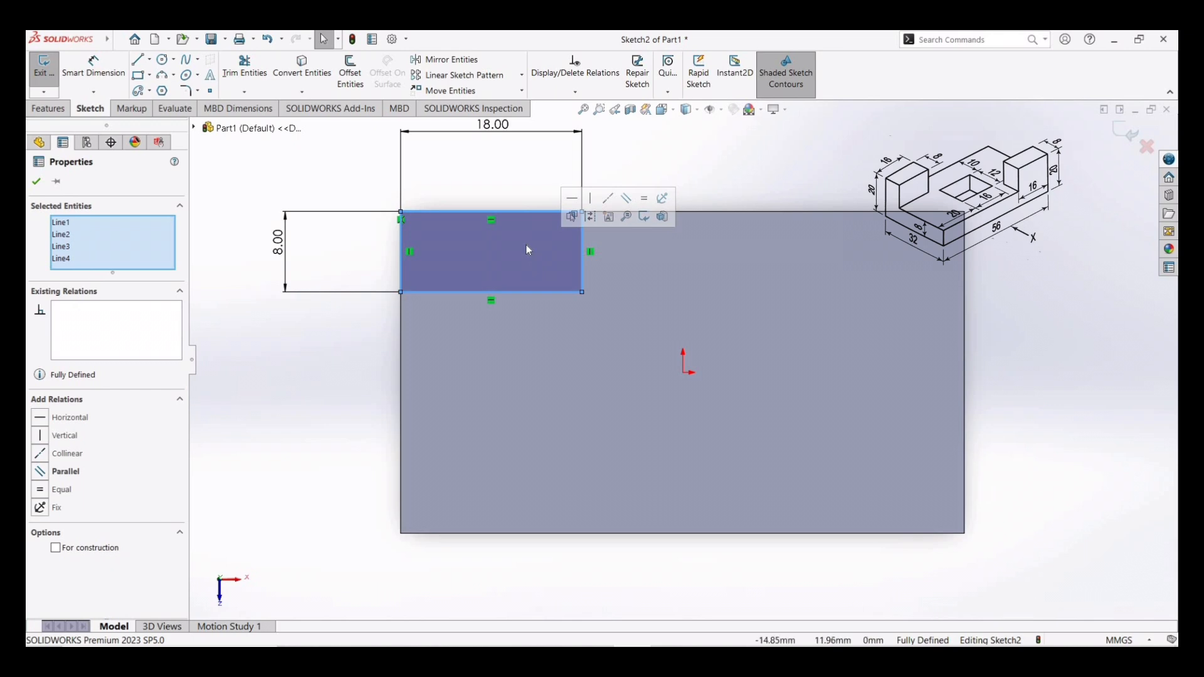
left_click(520, 94)
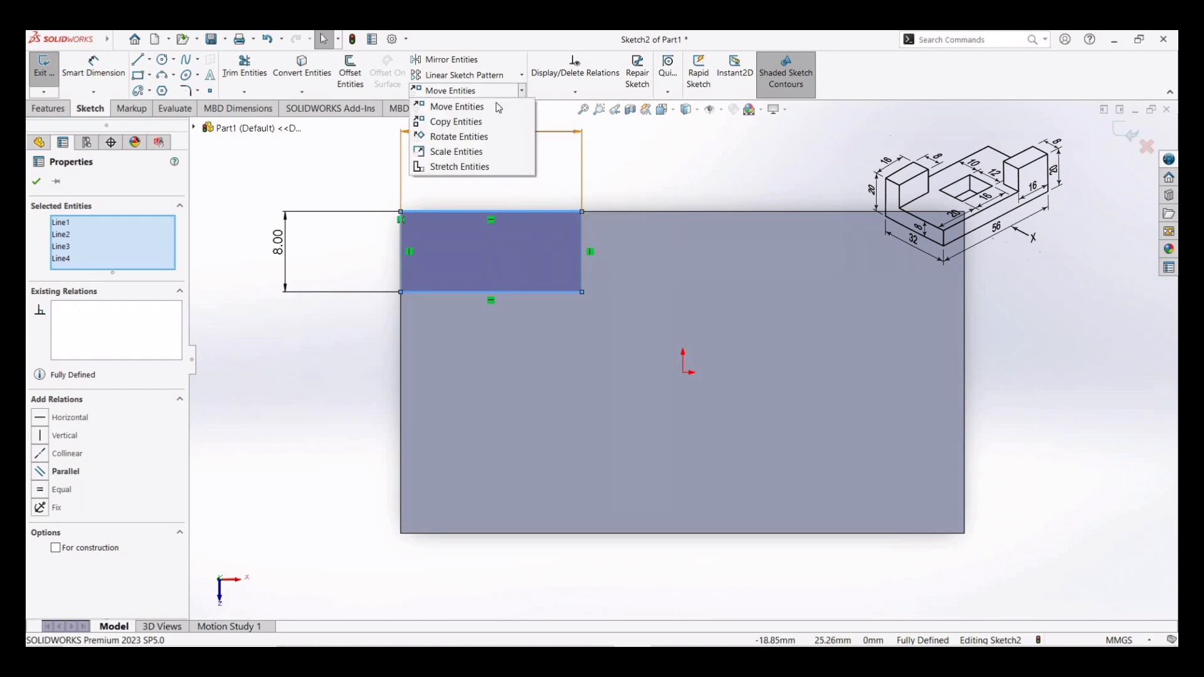
left_click(461, 122)
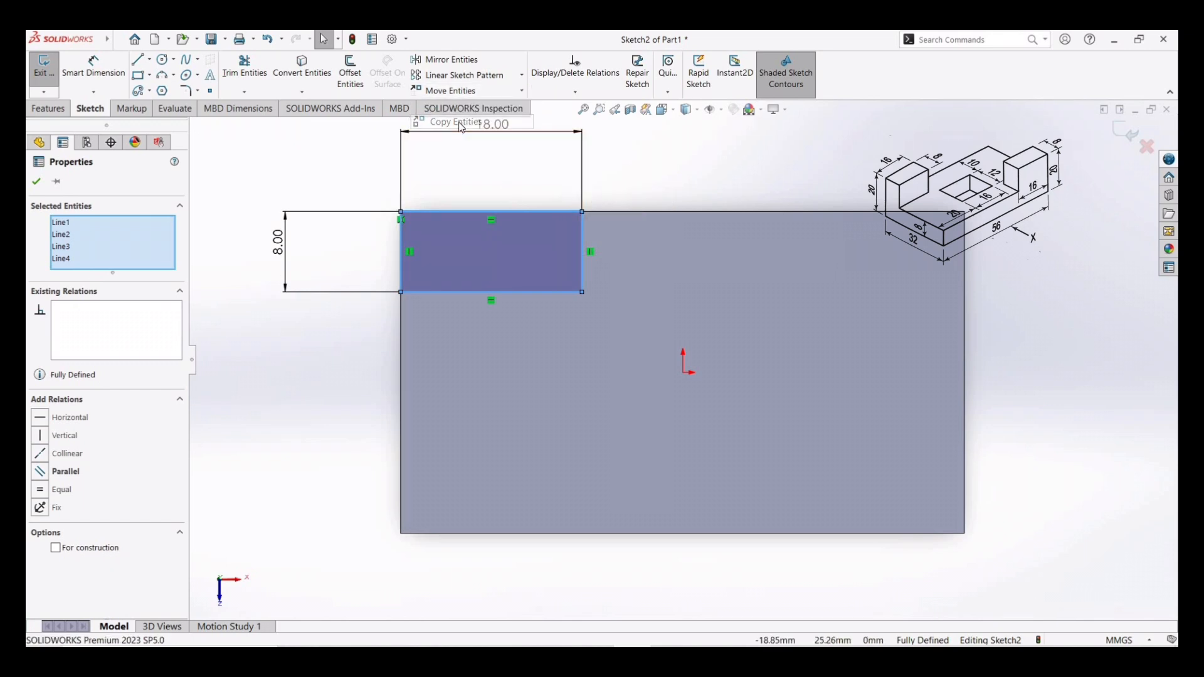
right_click(582, 293)
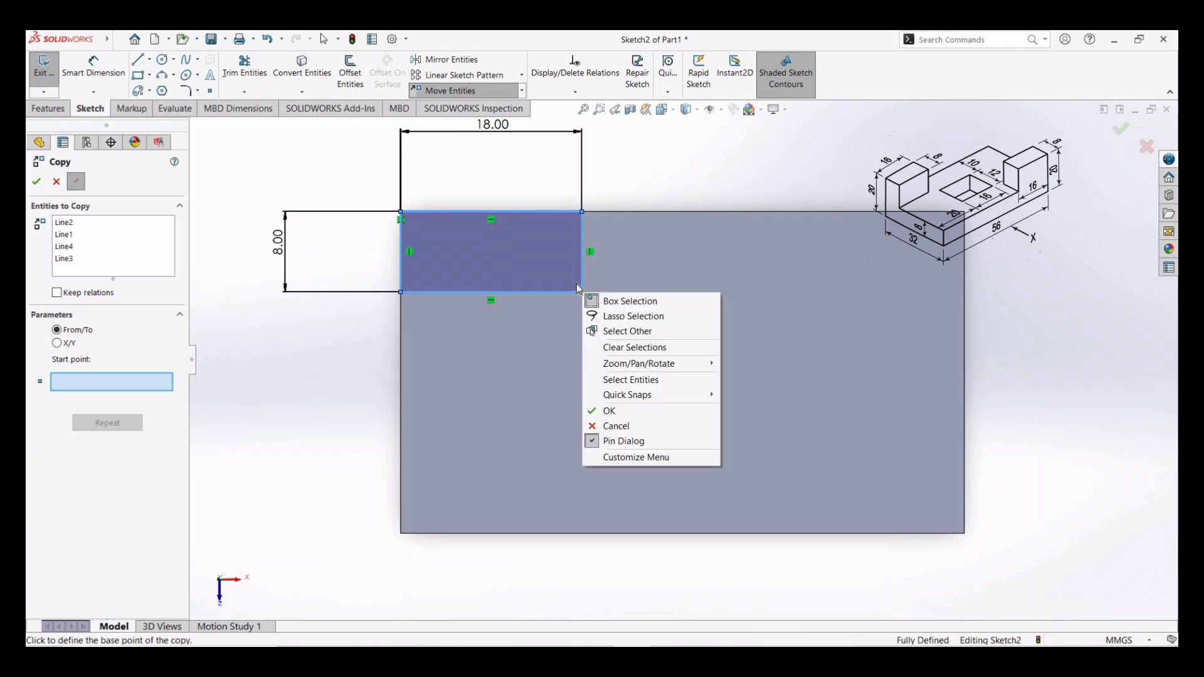
left_click(581, 292)
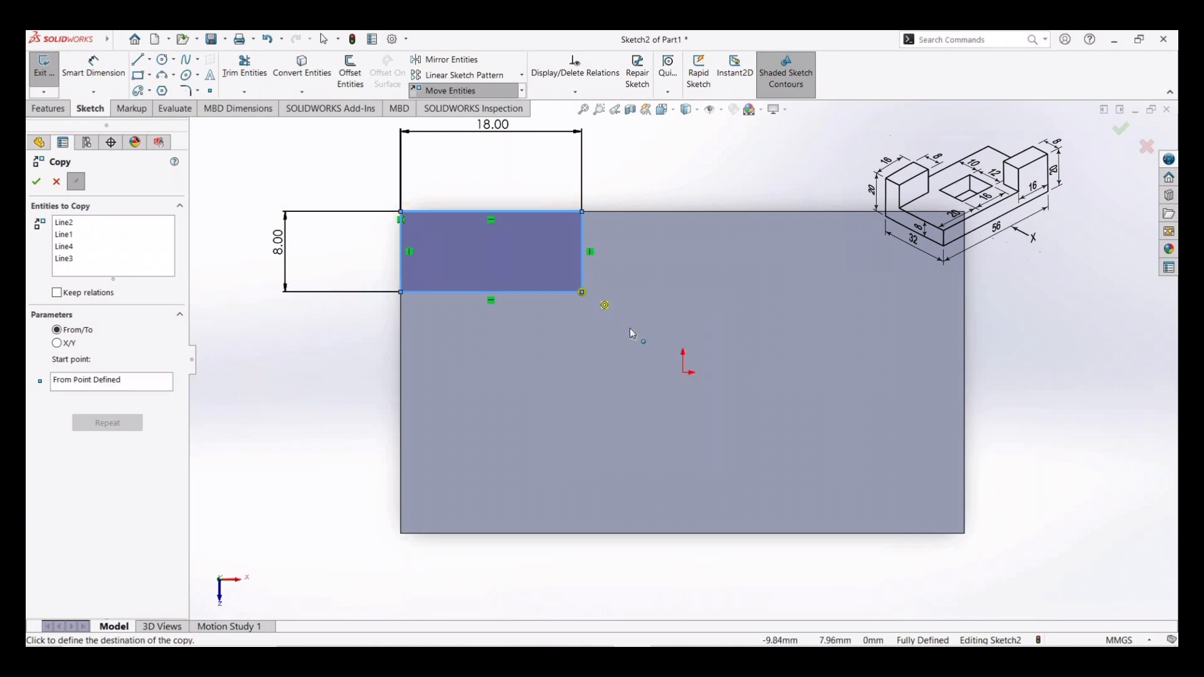
left_click(963, 530)
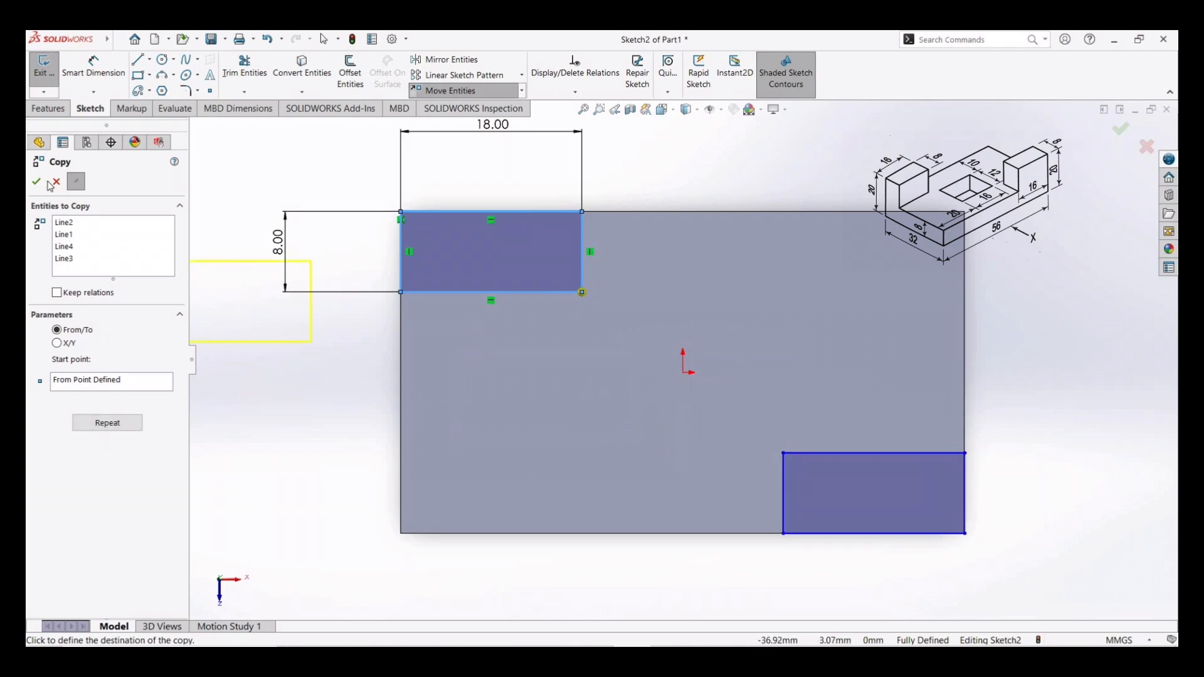
left_click(50, 183)
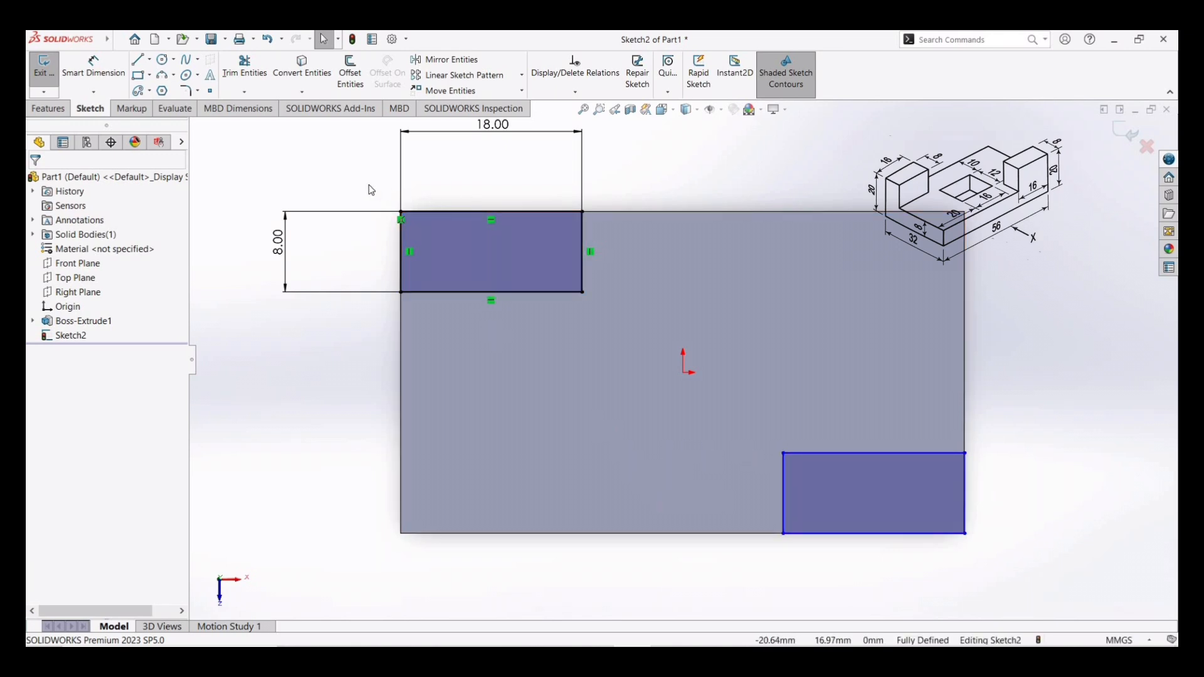
- Extrude both small rectangles 12 mm as a boss to form the raised end blocks
left_click(48, 110)
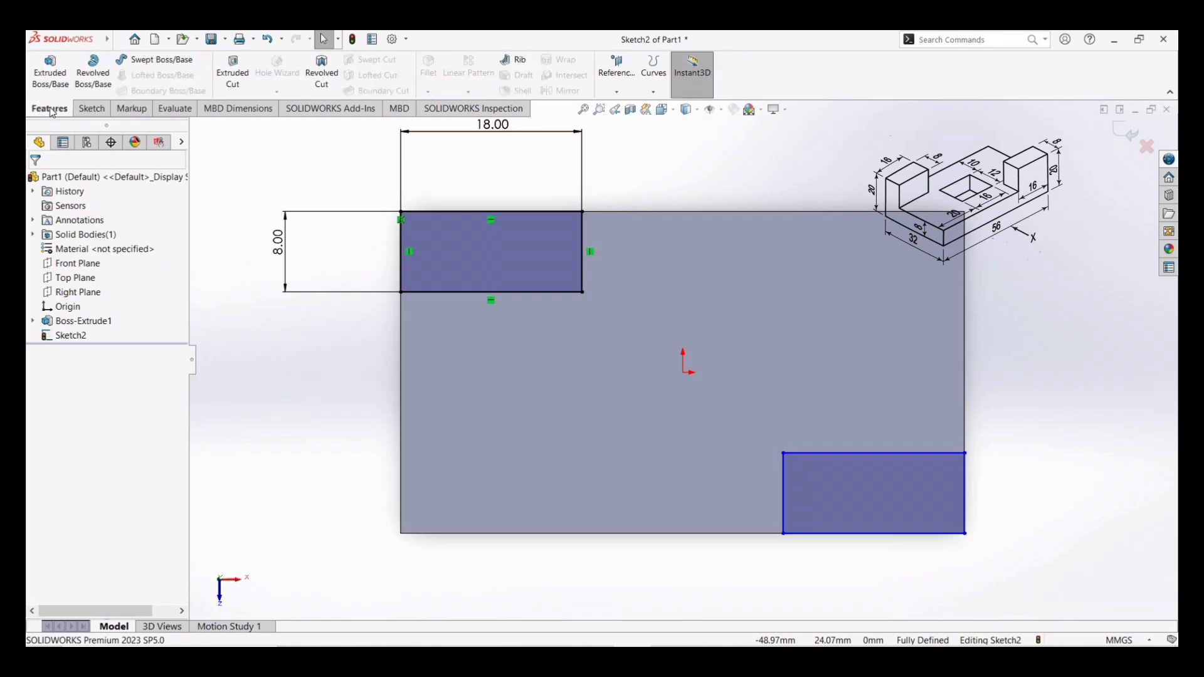
left_click(50, 69)
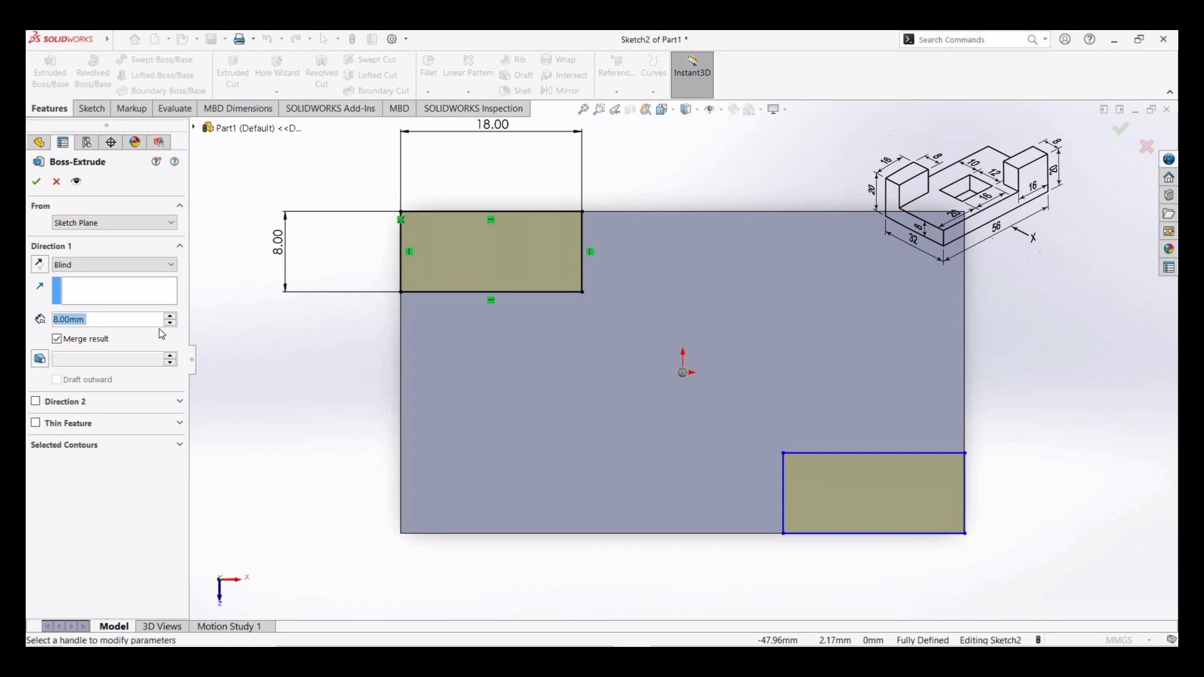
type("12")
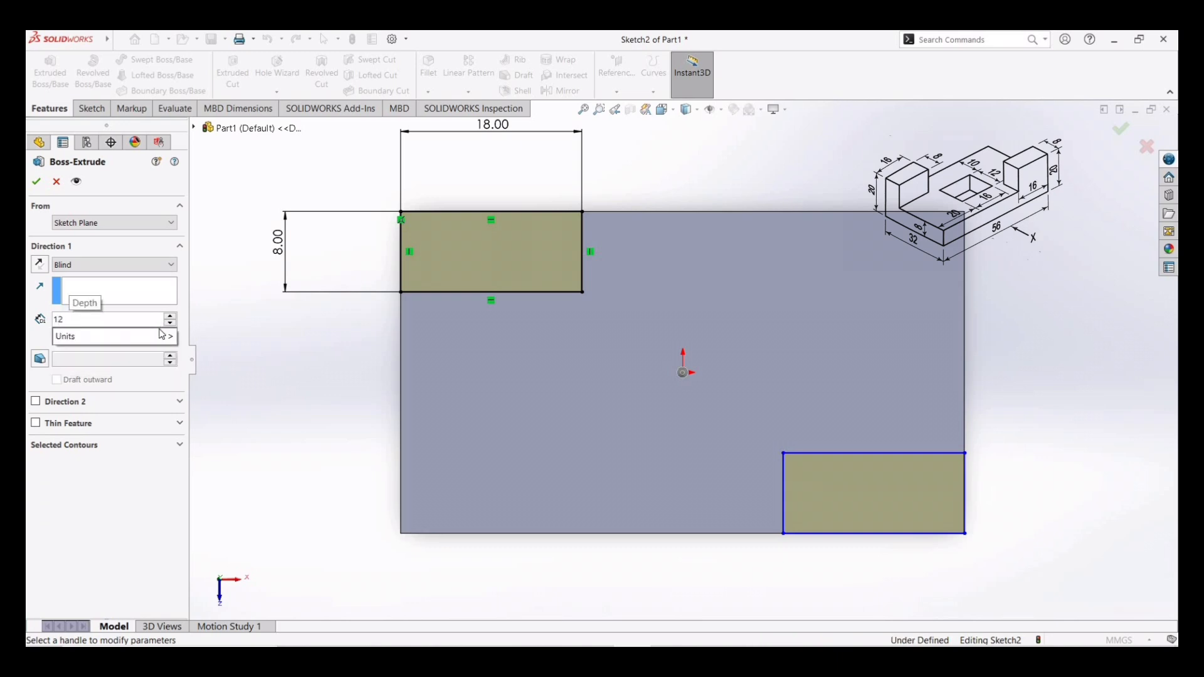
key("Return")
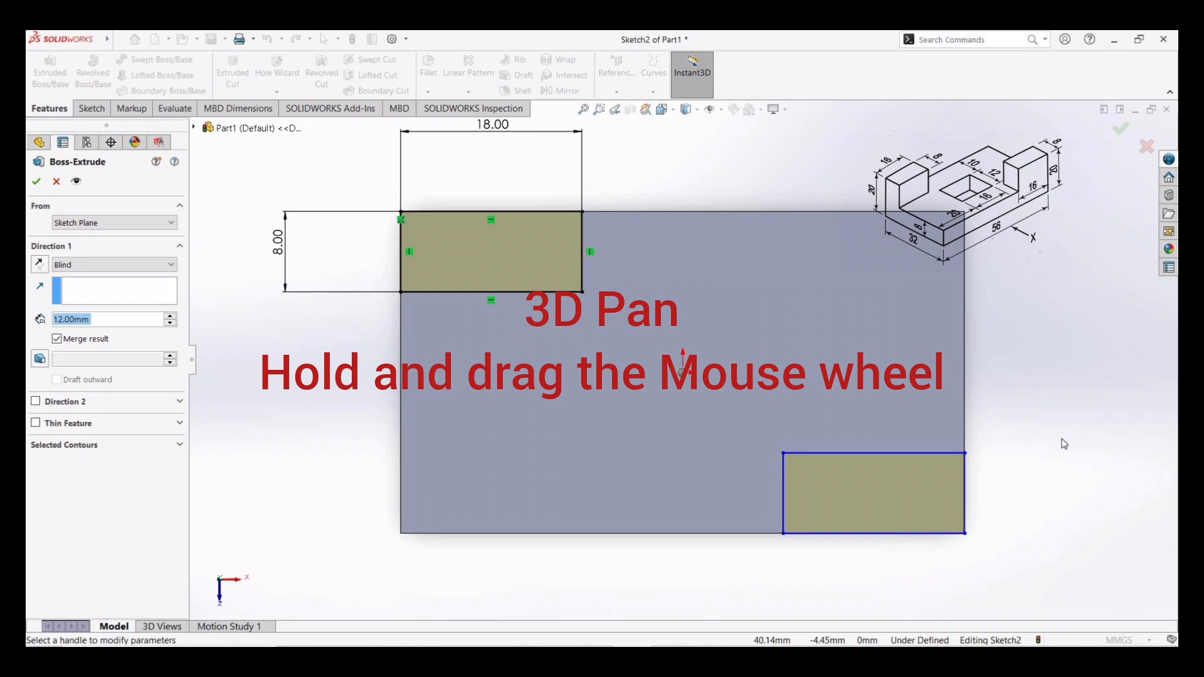
mouse_move(1061, 439)
middle_mouse_down()
mouse_move(1050, 402)
mouse_move(1074, 315)
middle_mouse_up()
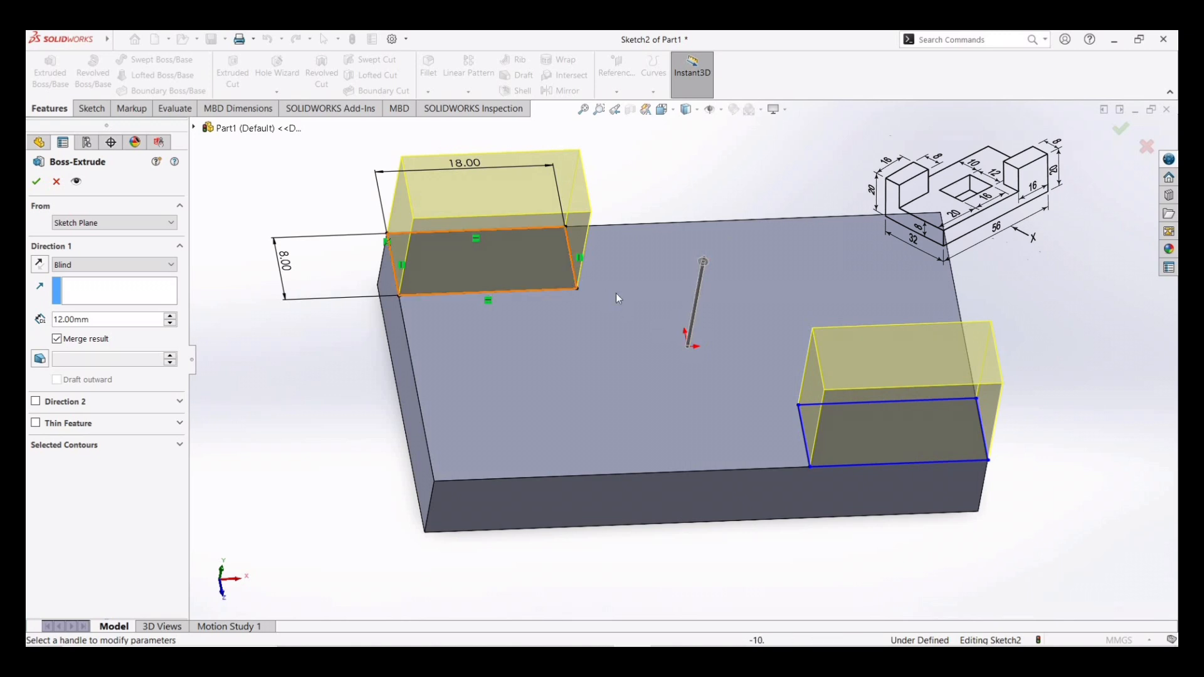
left_click(36, 184)
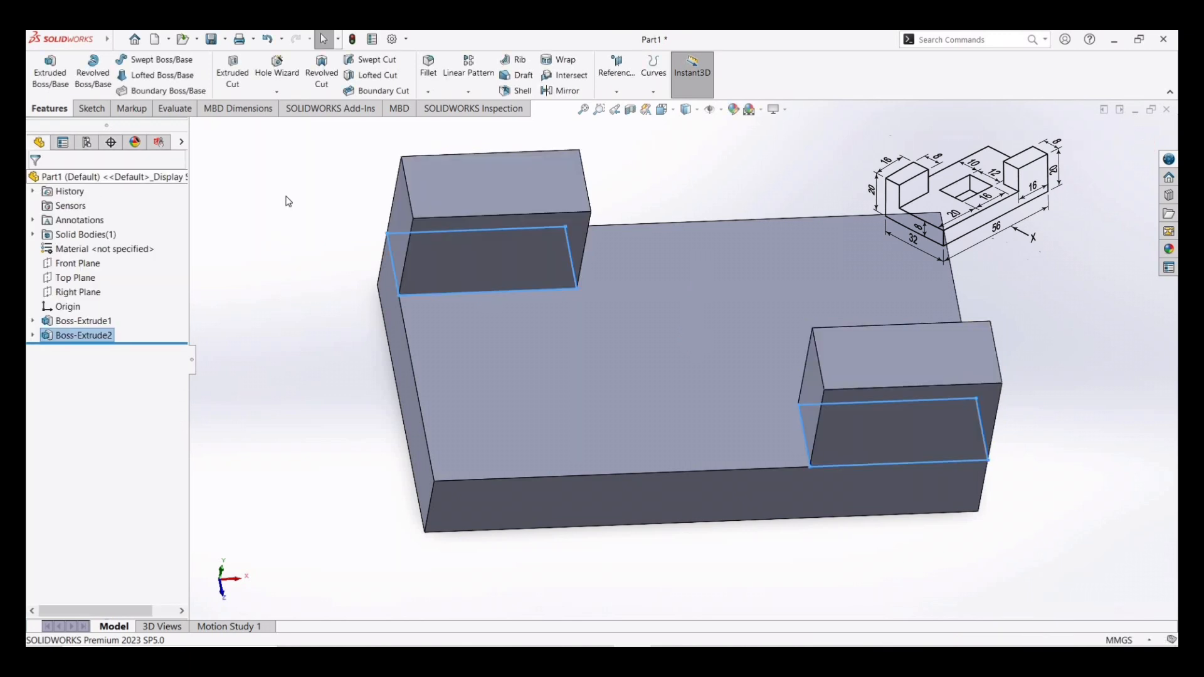
- Sketch a center rectangle on the base's top face centered on the origin, about 16 × 9 mm
left_click(599, 385)
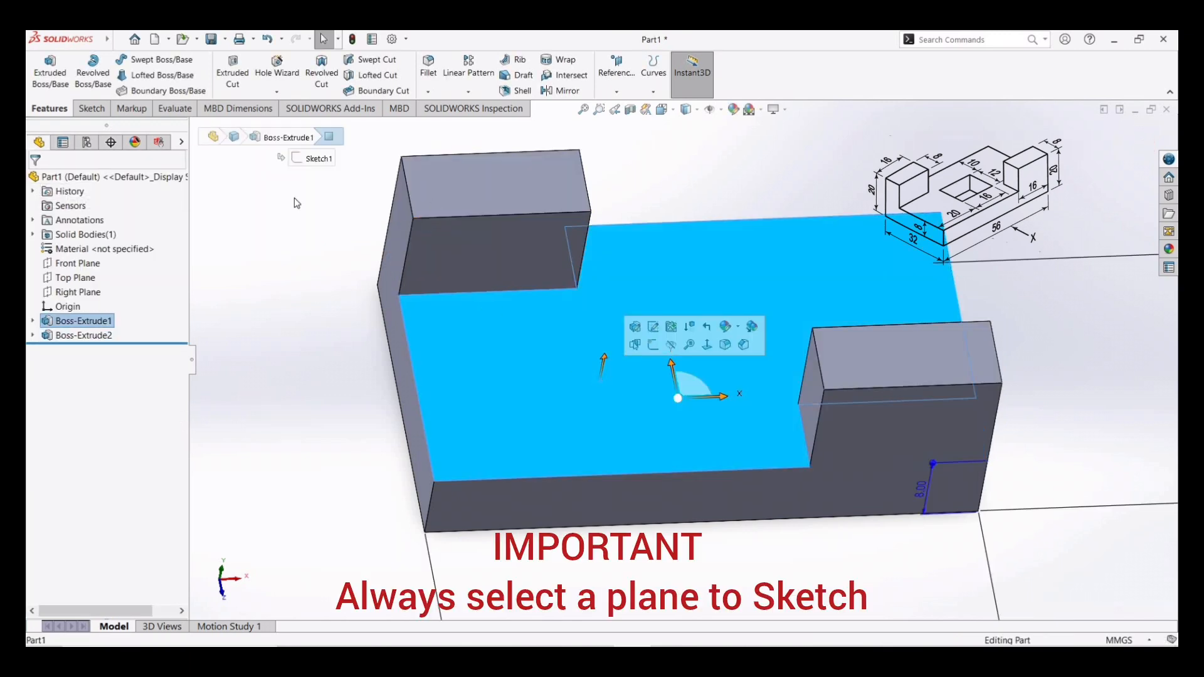
left_click(90, 109)
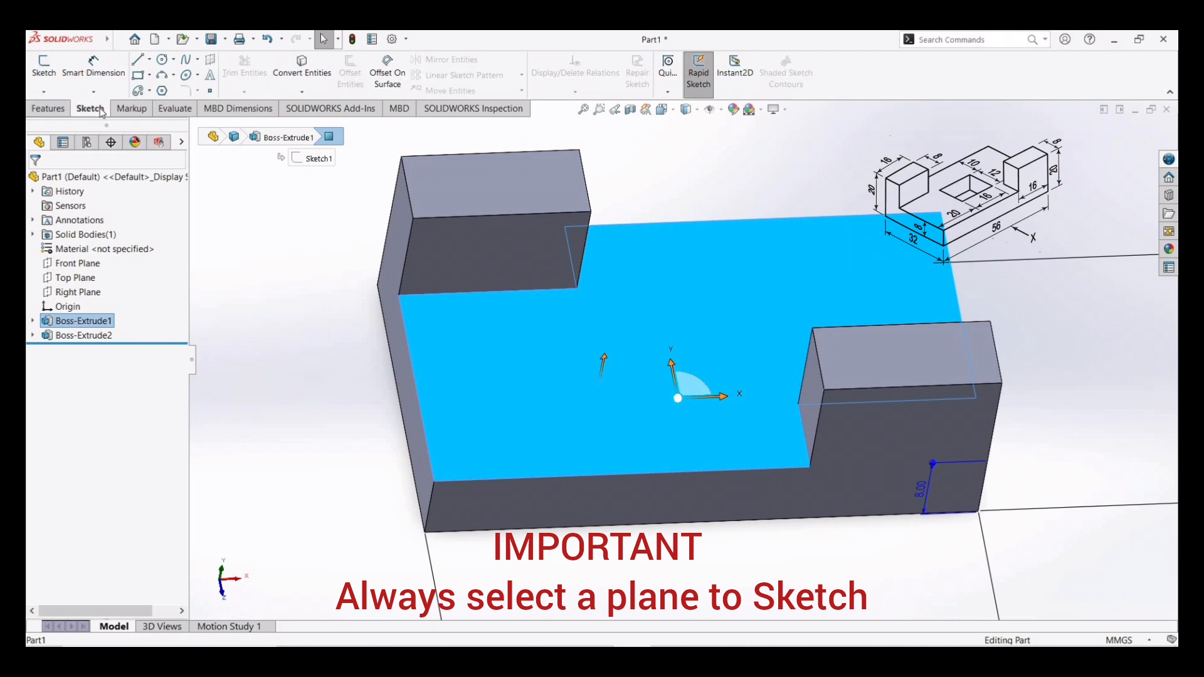
left_click(150, 76)
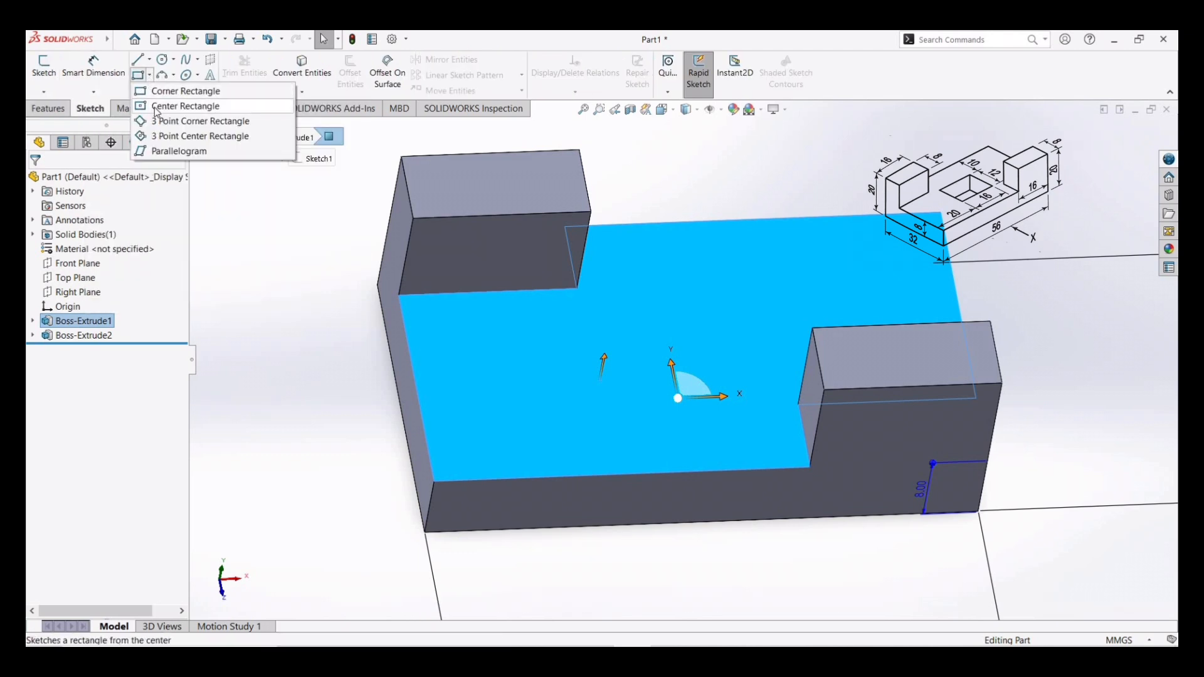
left_click(157, 107)
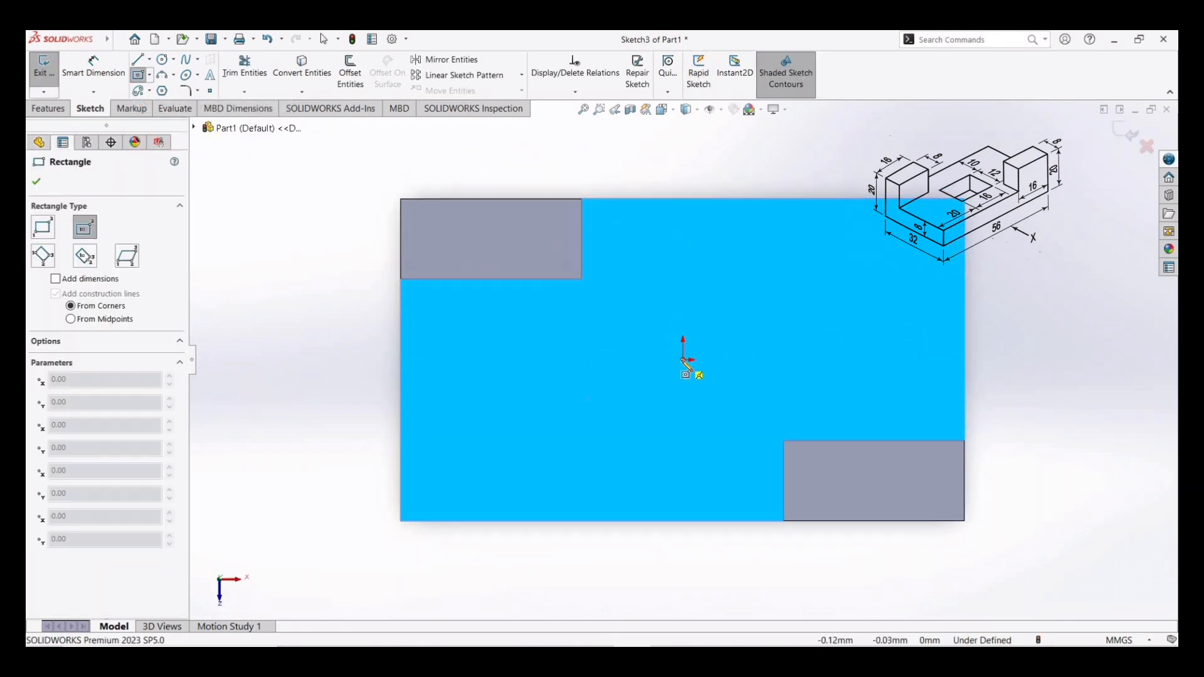
left_click(683, 359)
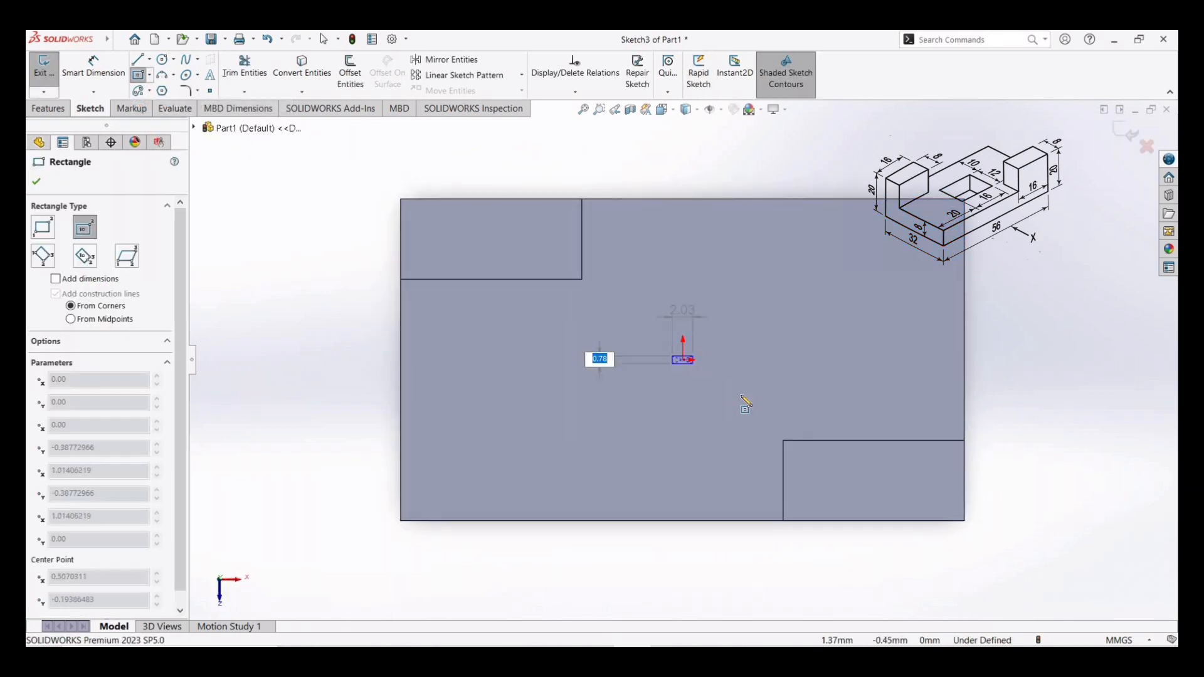
left_click(765, 404)
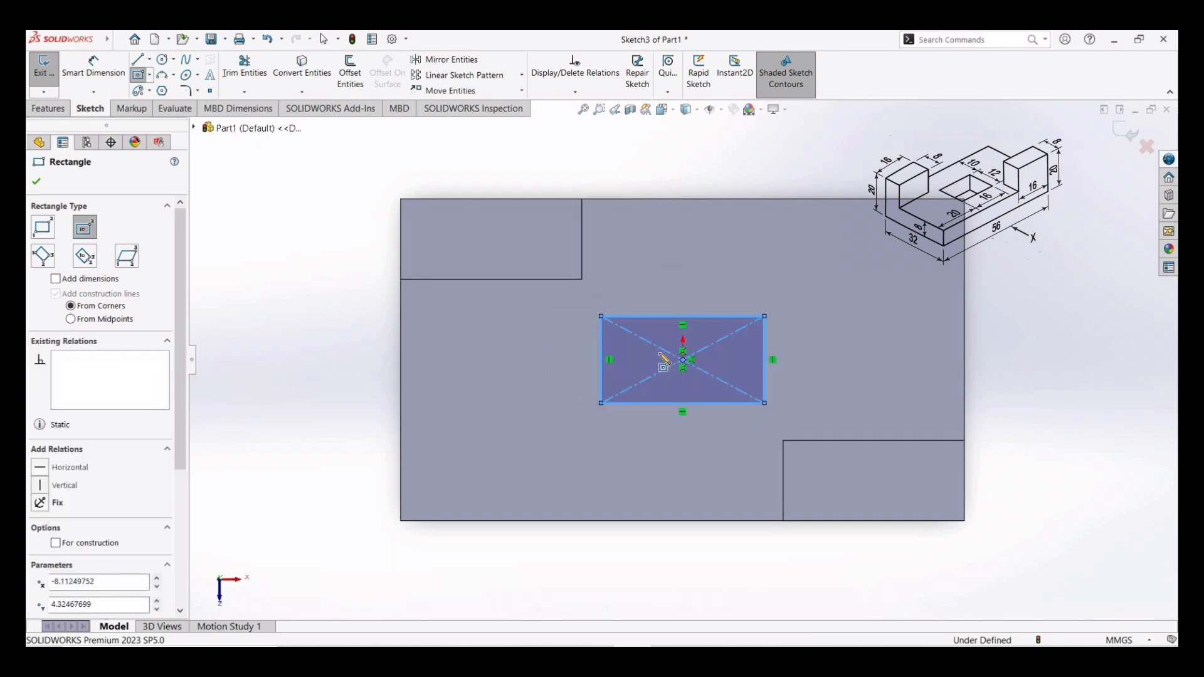
- Dimension the center rectangle 16 mm wide and 12 mm tall
left_click(94, 62)
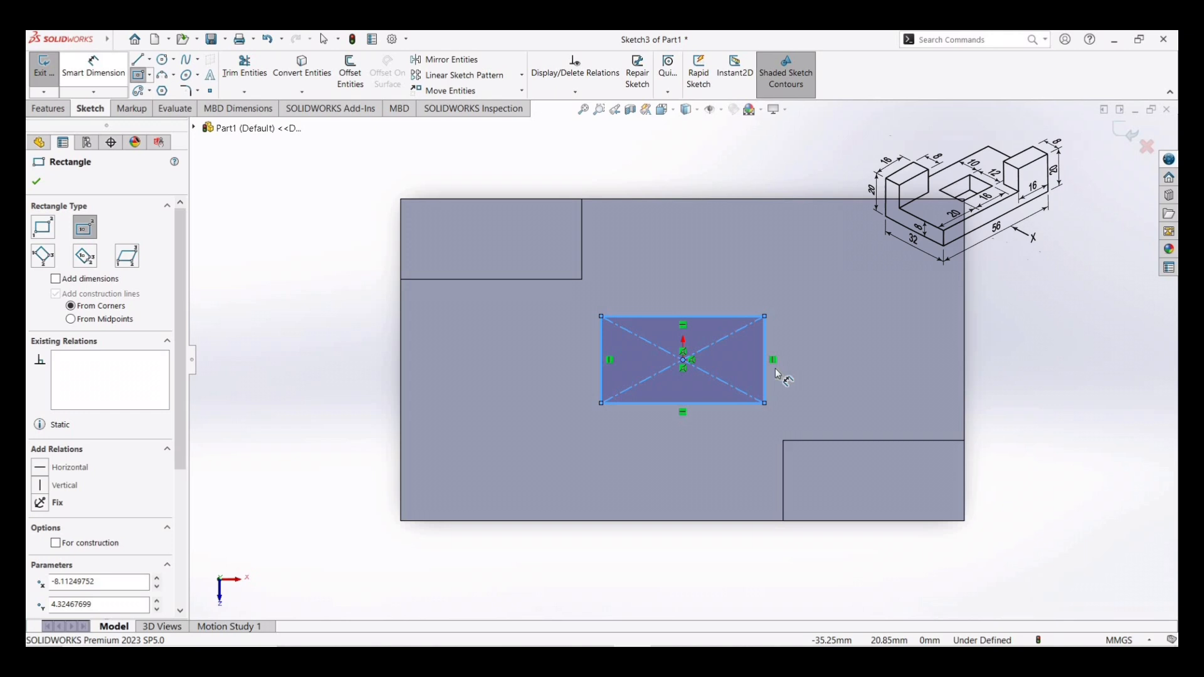
left_click(695, 404)
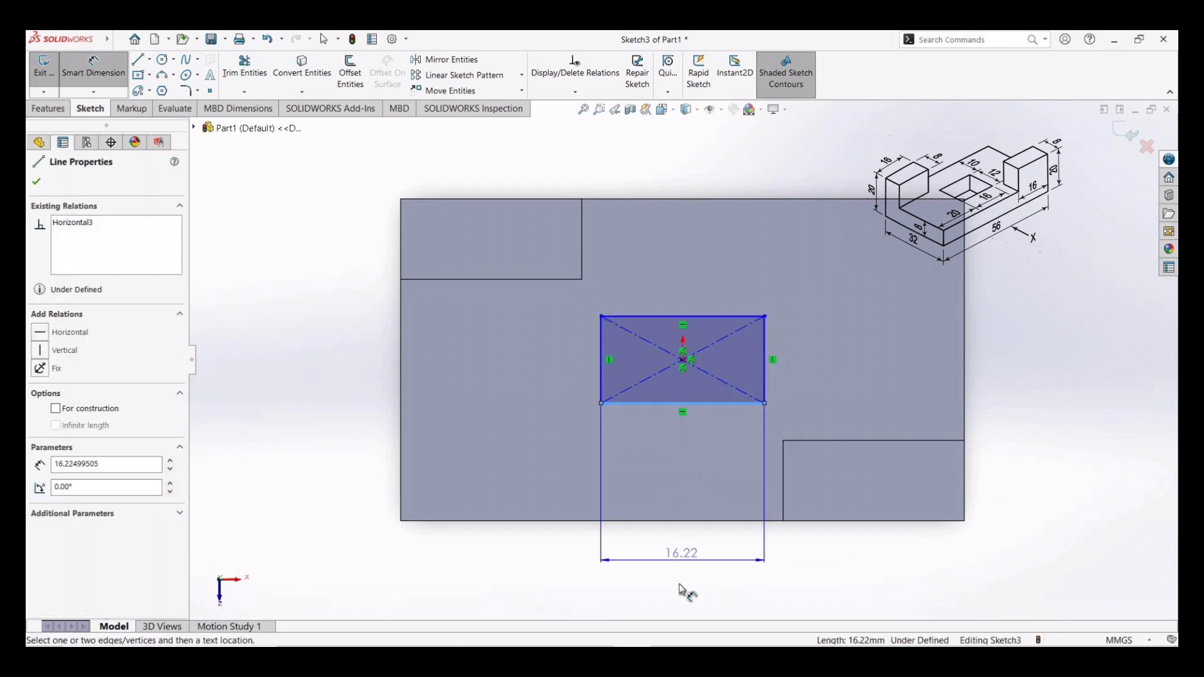
left_click(683, 582)
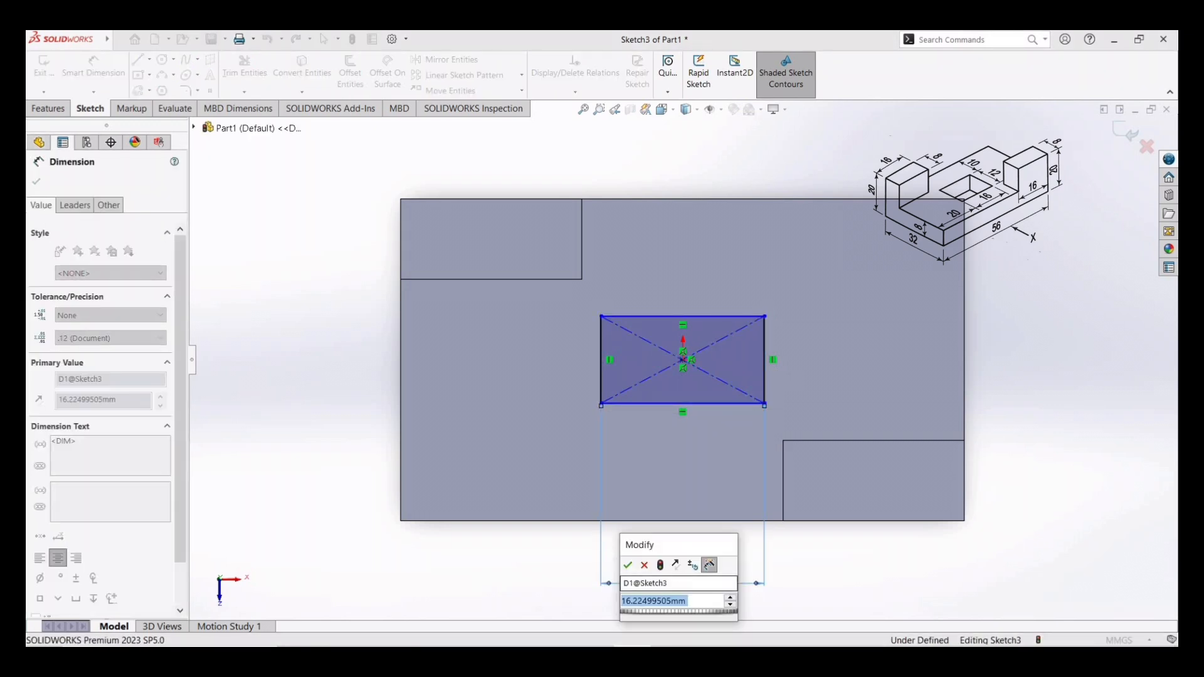
type("16")
key("Return")
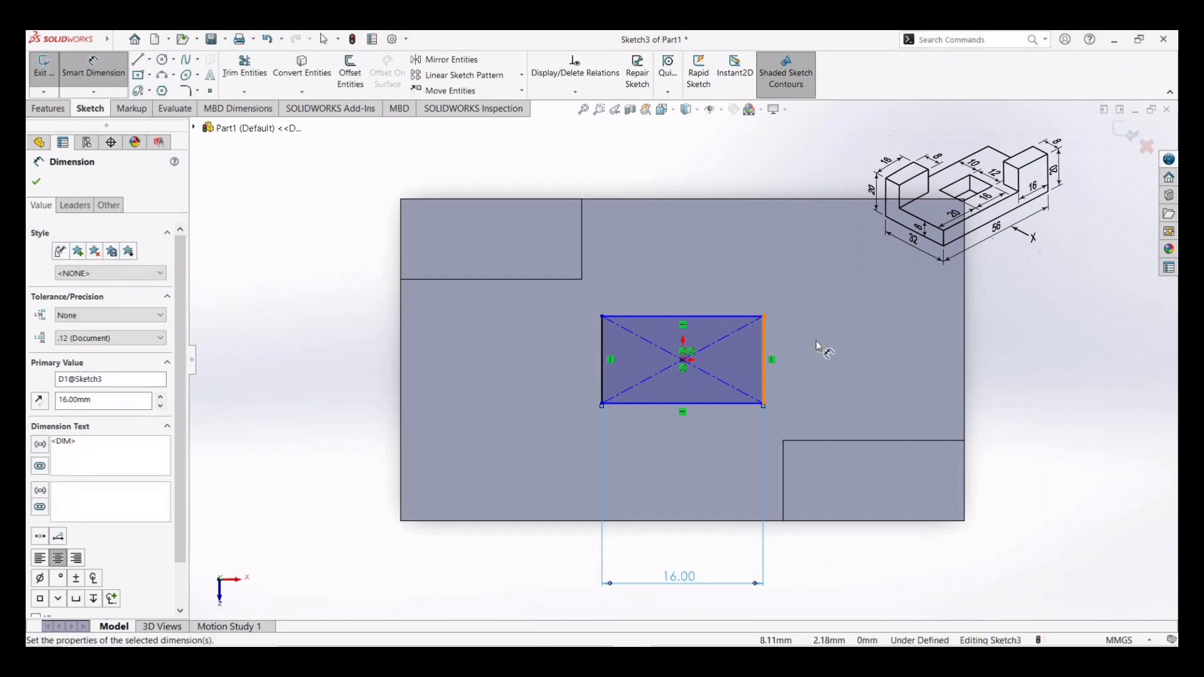
left_click(834, 340)
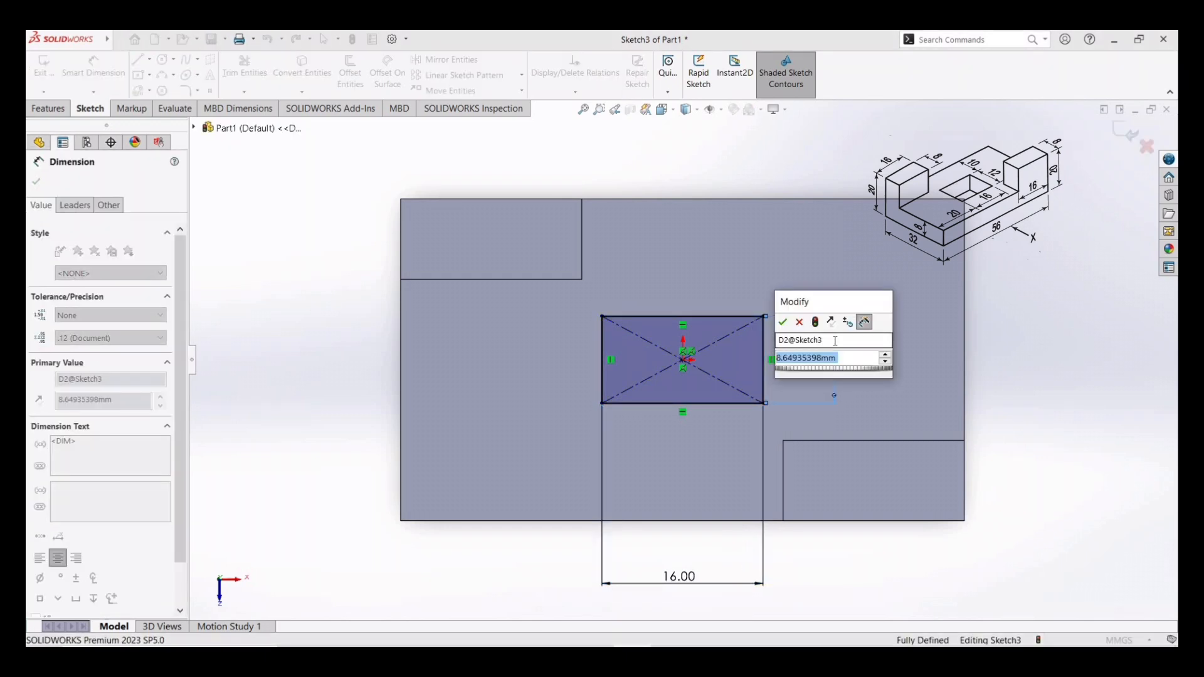
type("12")
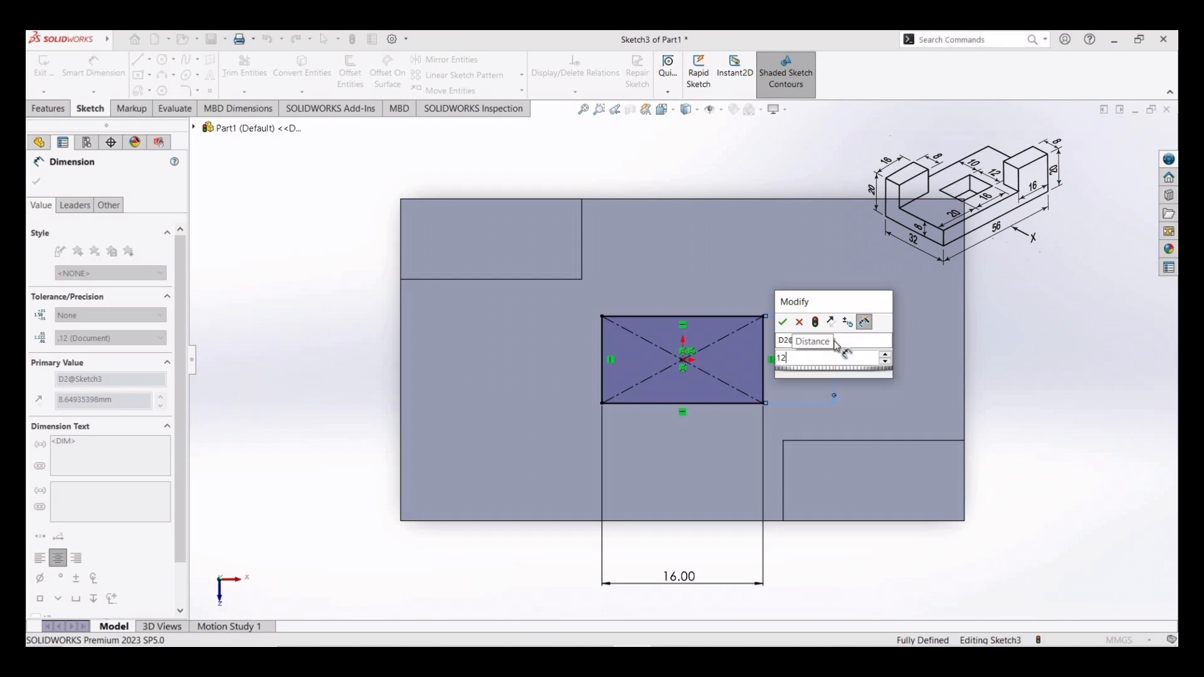
key("Return")
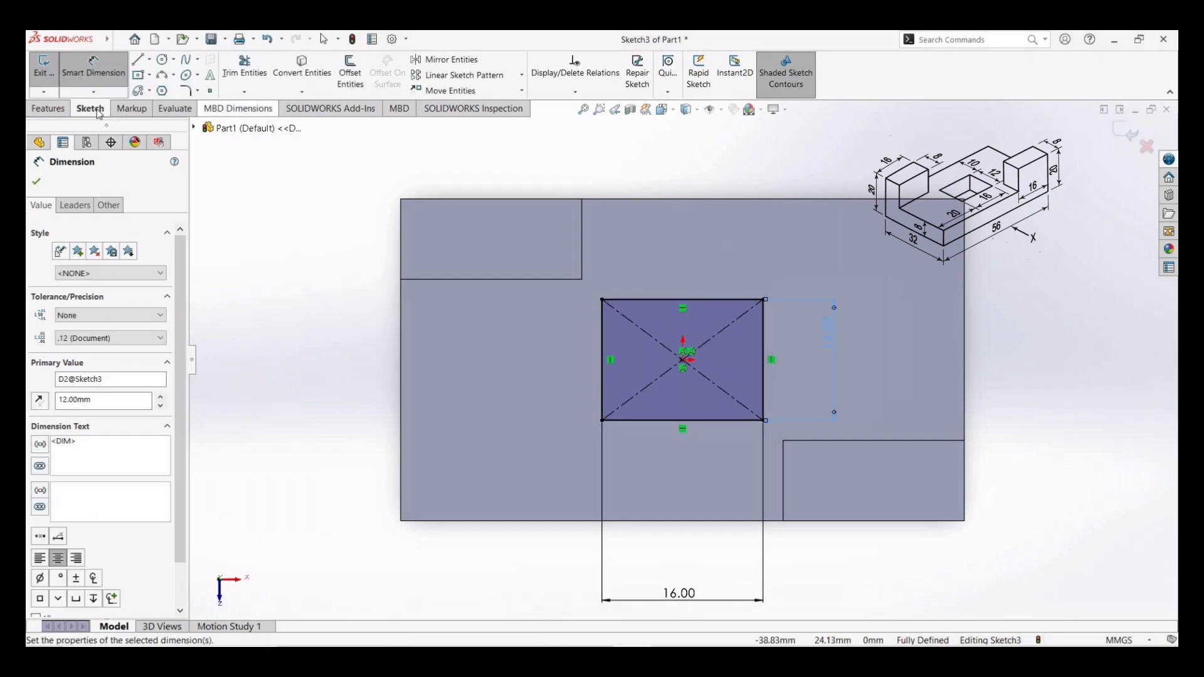
- Cut the center rectangle through all to make the rectangular hole
left_click(61, 111)
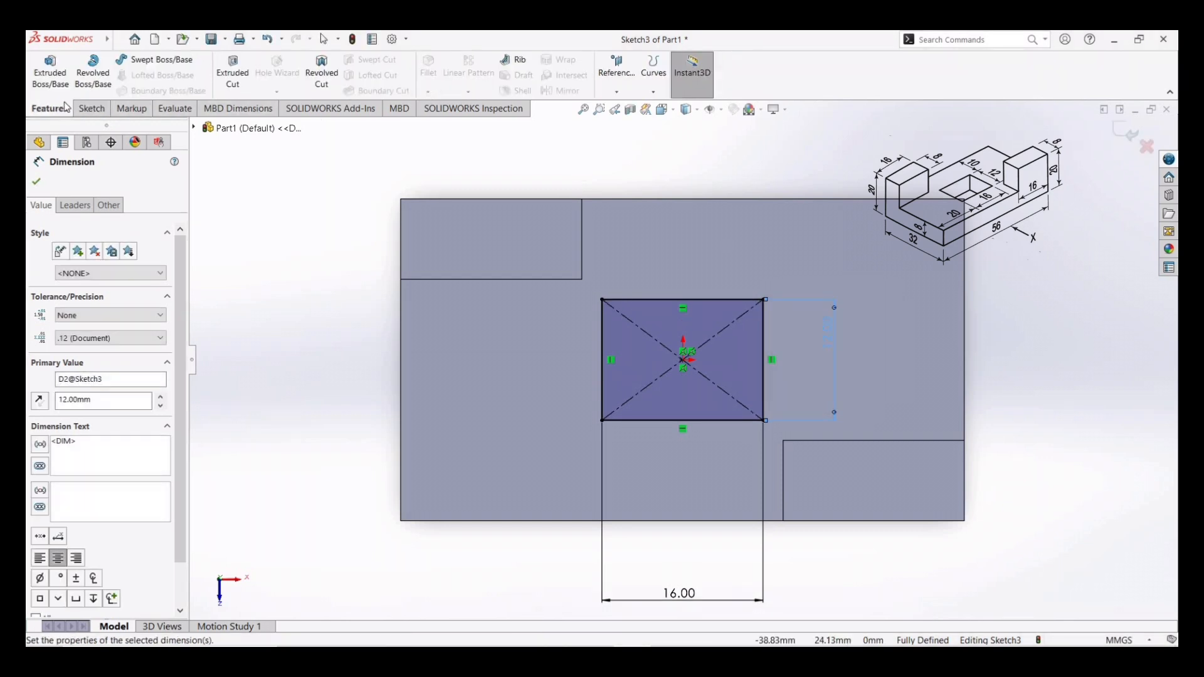
left_click(237, 72)
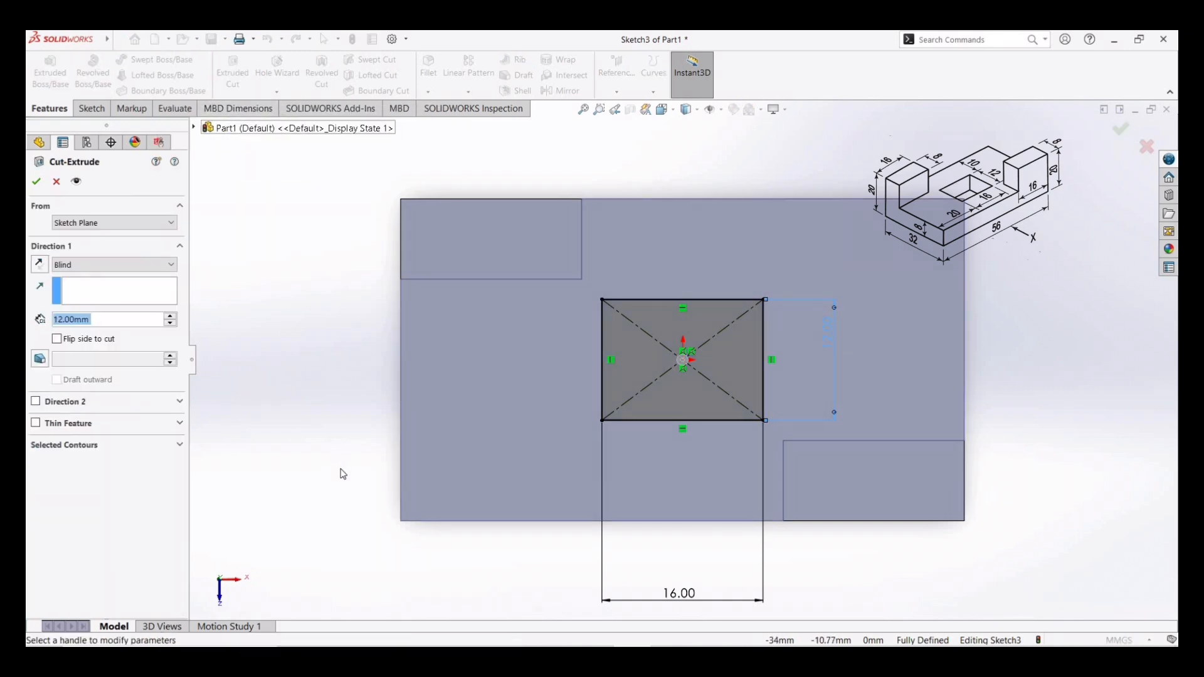
mouse_move(349, 430)
middle_mouse_down()
mouse_move(341, 334)
mouse_move(374, 314)
mouse_move(357, 281)
middle_mouse_up()
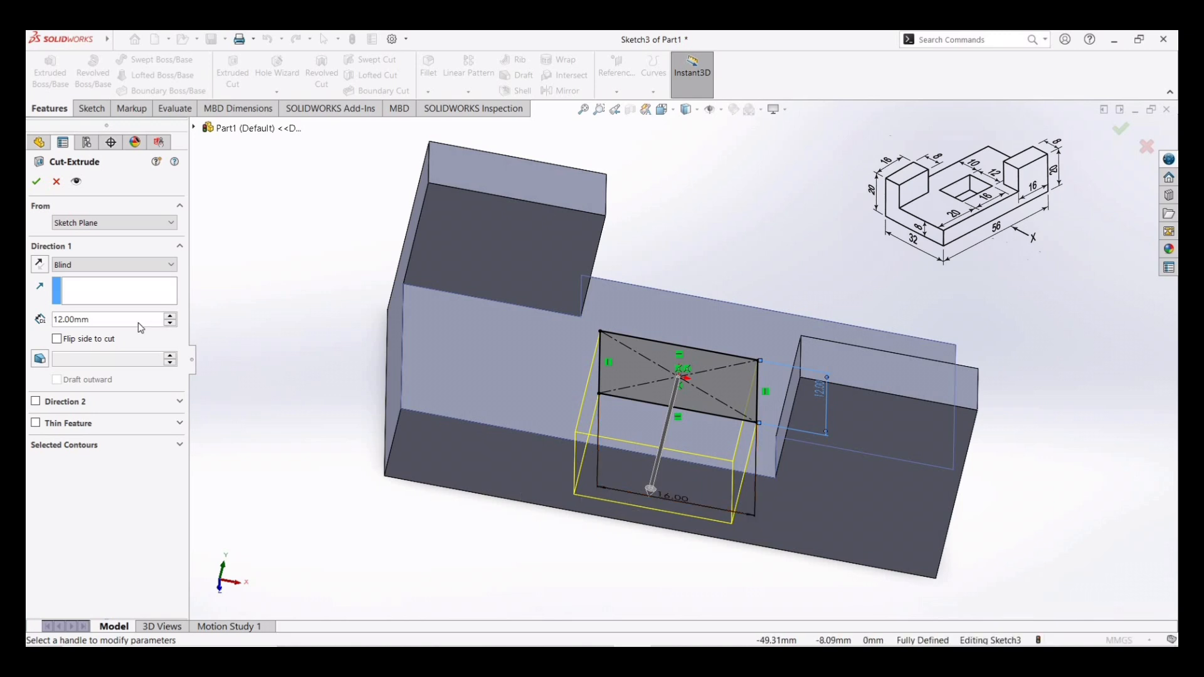
left_click(148, 266)
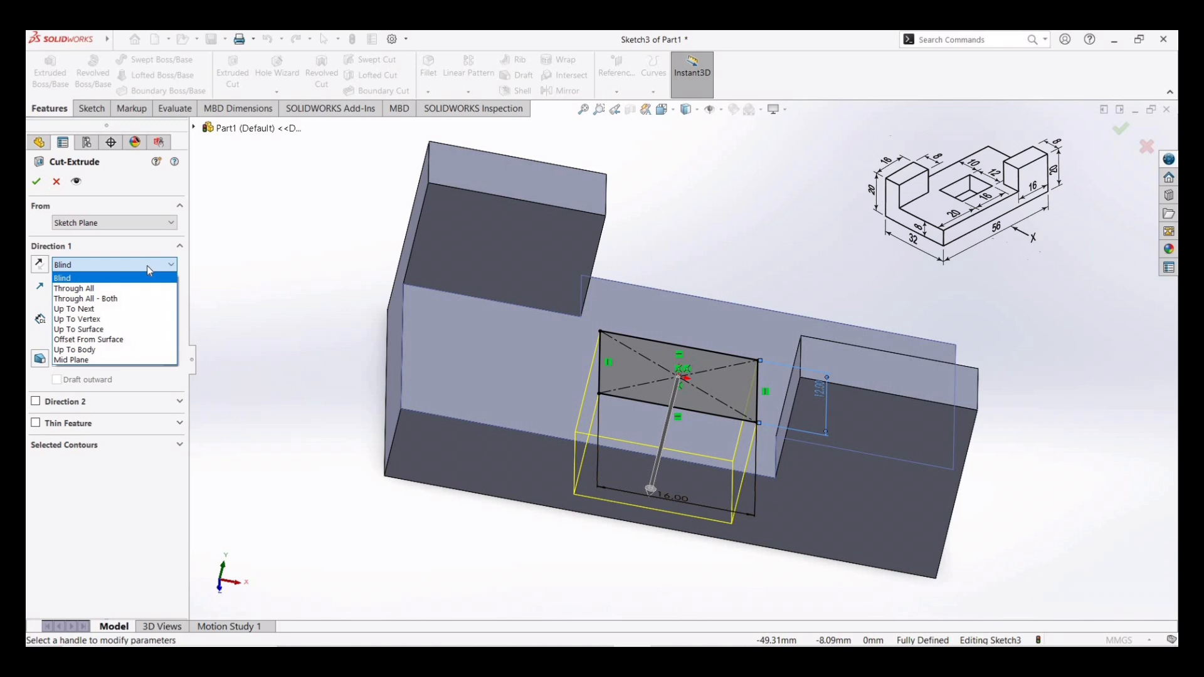
left_click(116, 289)
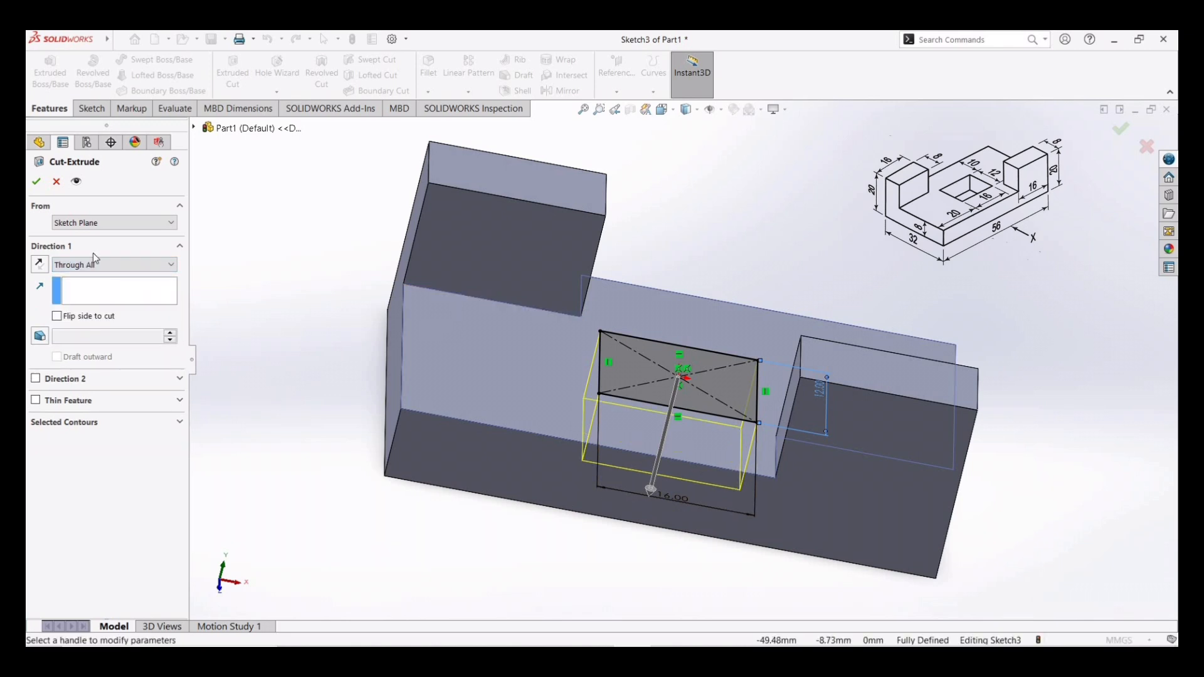
left_click(38, 181)
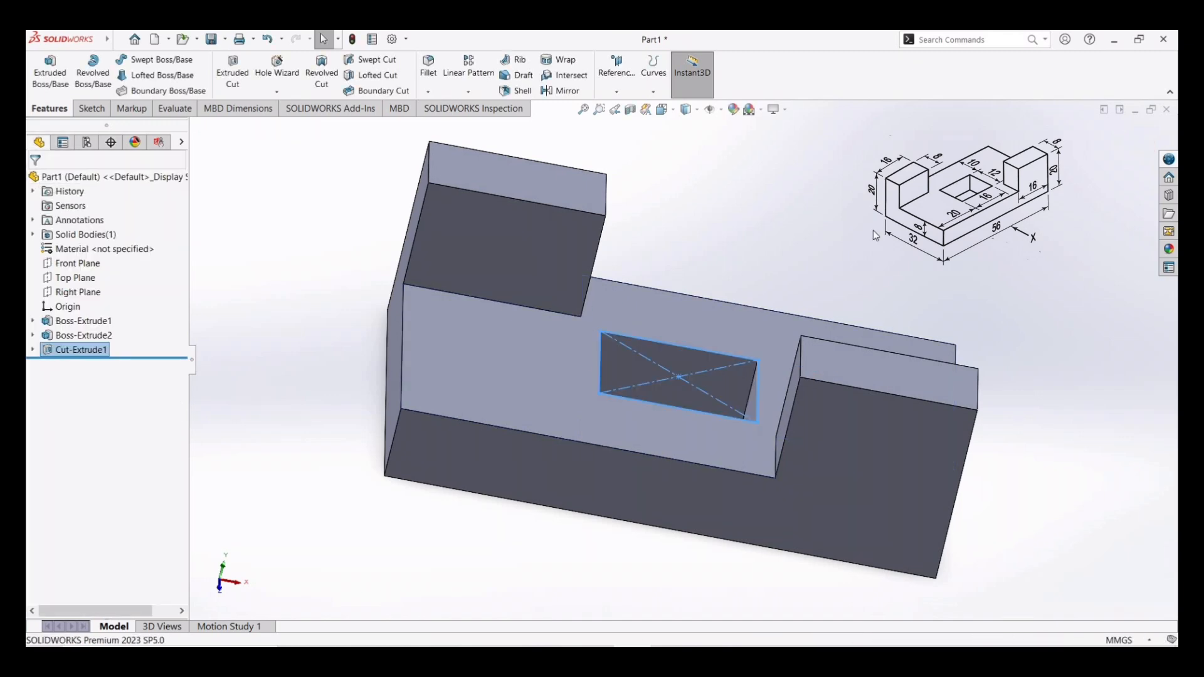
- Inspect the finished part from the front, top, right and isometric views
mouse_move(855, 285)
middle_mouse_down()
mouse_move(834, 384)
mouse_move(866, 317)
mouse_move(844, 250)
mouse_move(782, 257)
mouse_move(763, 290)
mouse_move(782, 337)
mouse_move(872, 225)
mouse_move(847, 262)
middle_mouse_up()
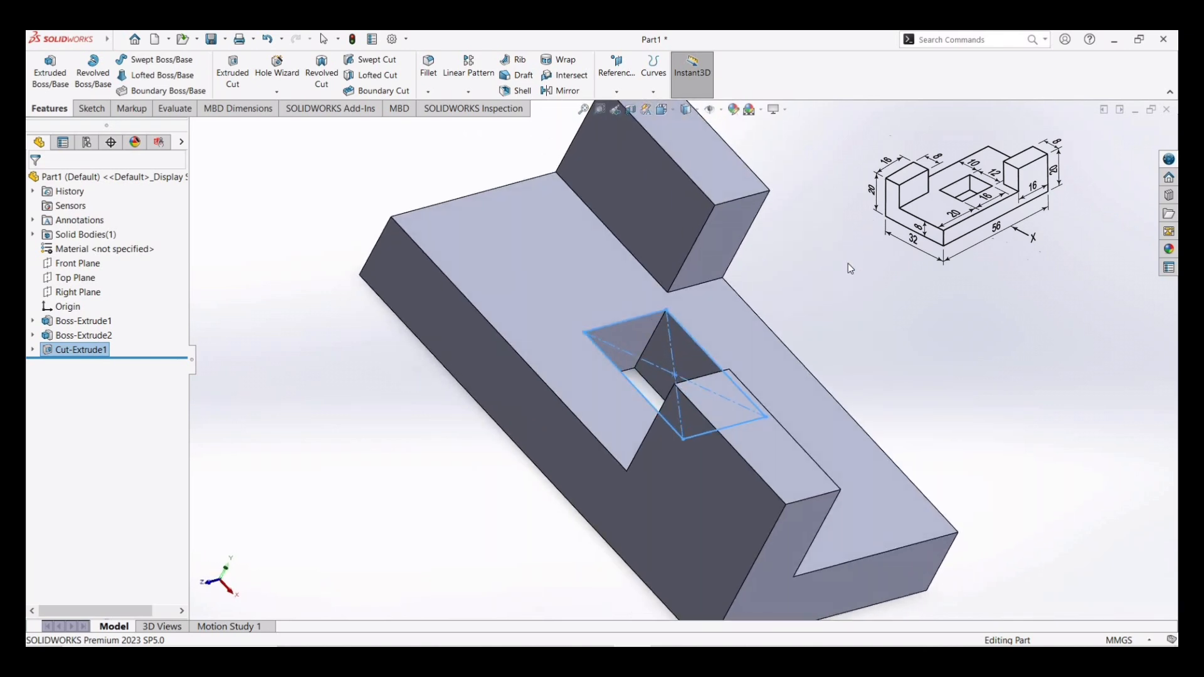
left_click(616, 92)
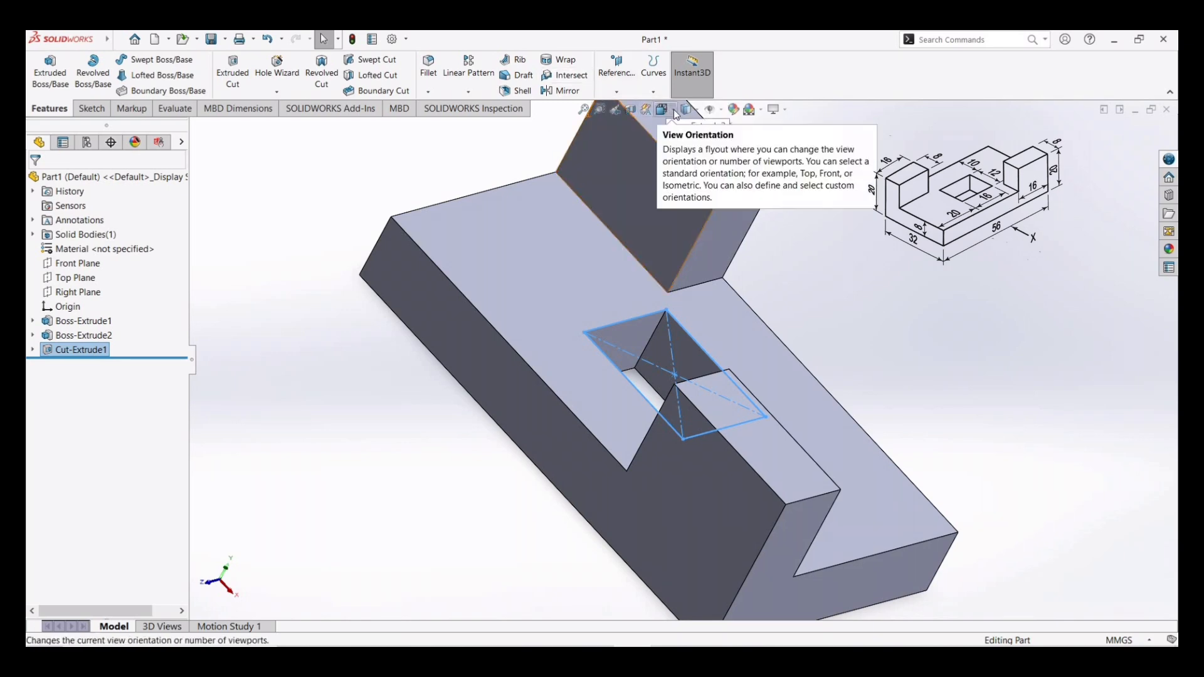
left_click(676, 114)
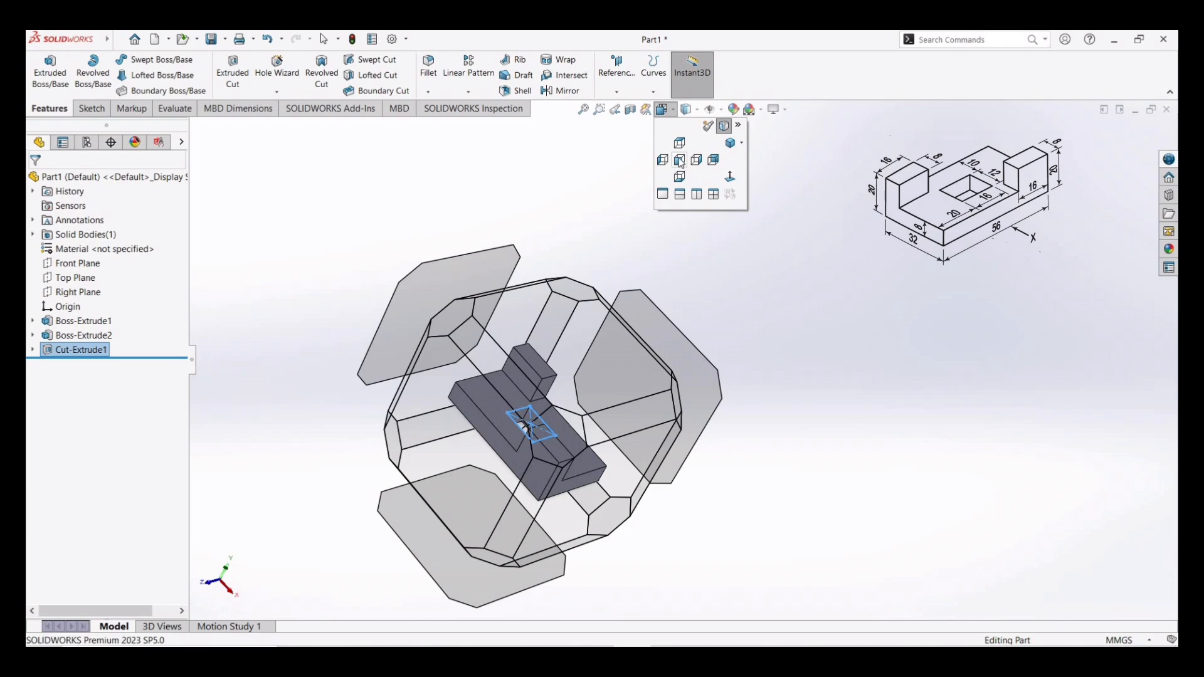
left_click(680, 160)
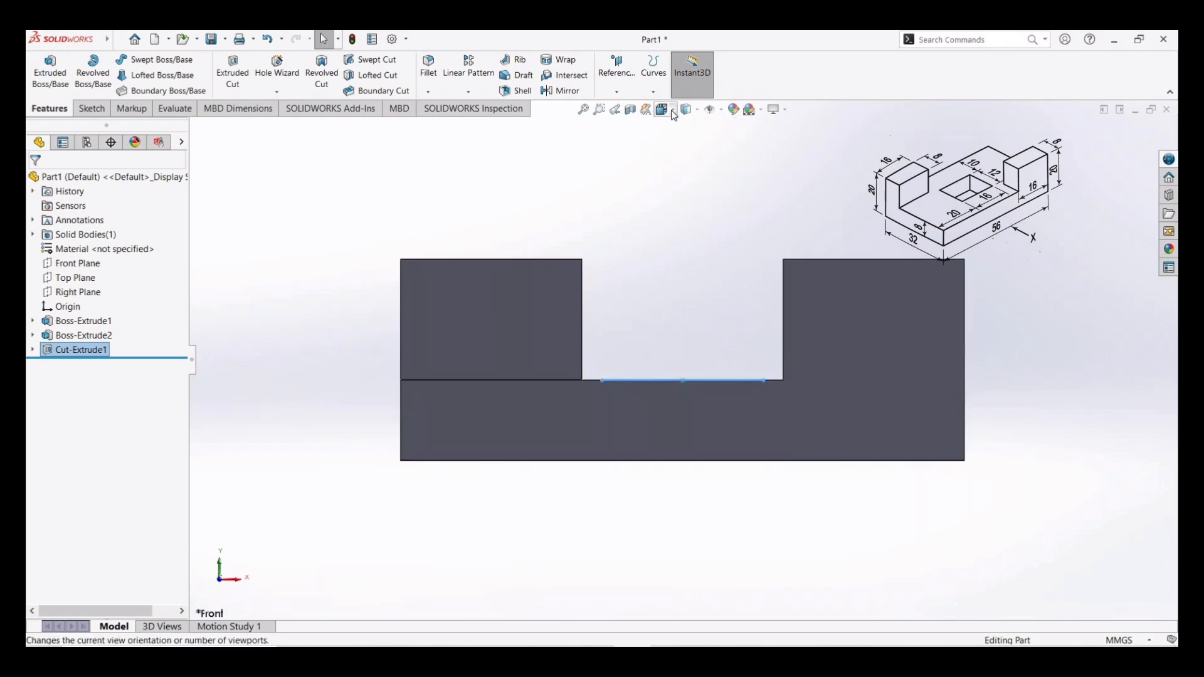
left_click(674, 114)
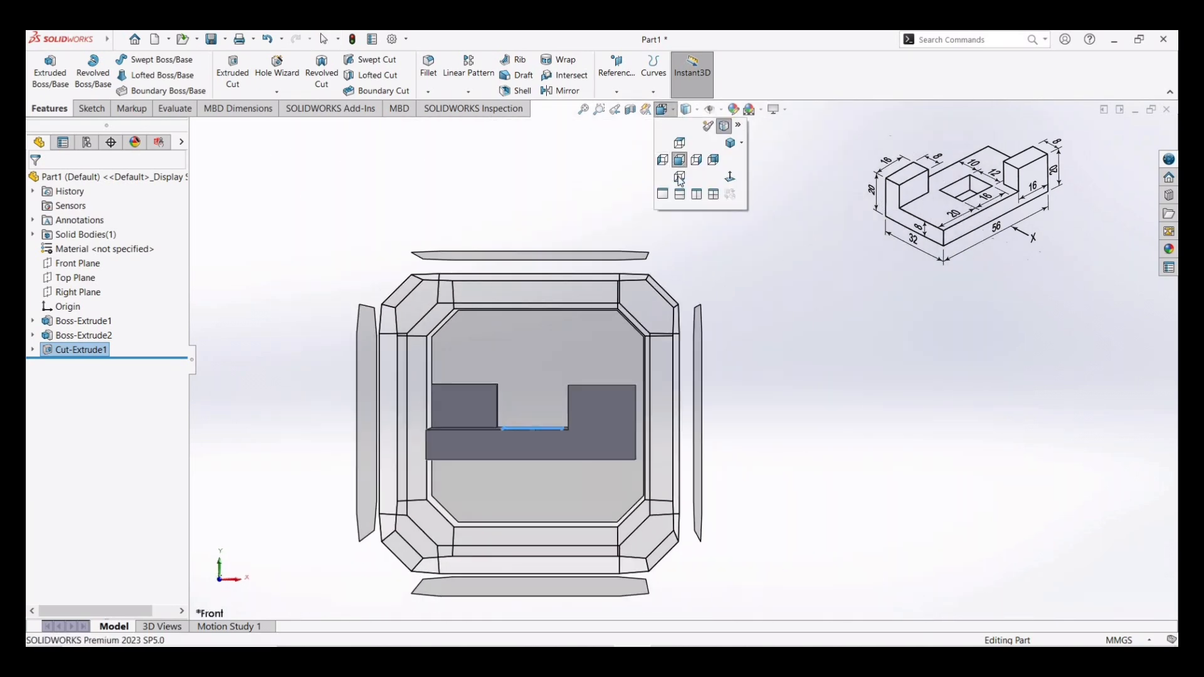
left_click(679, 143)
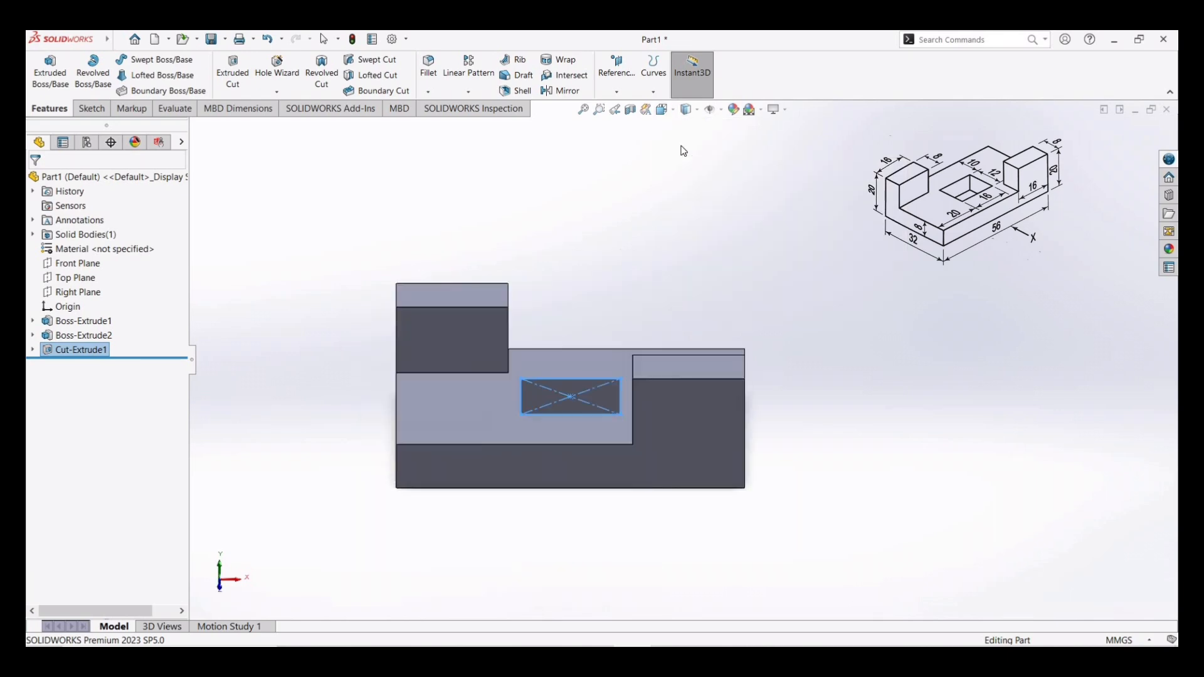
left_click(674, 115)
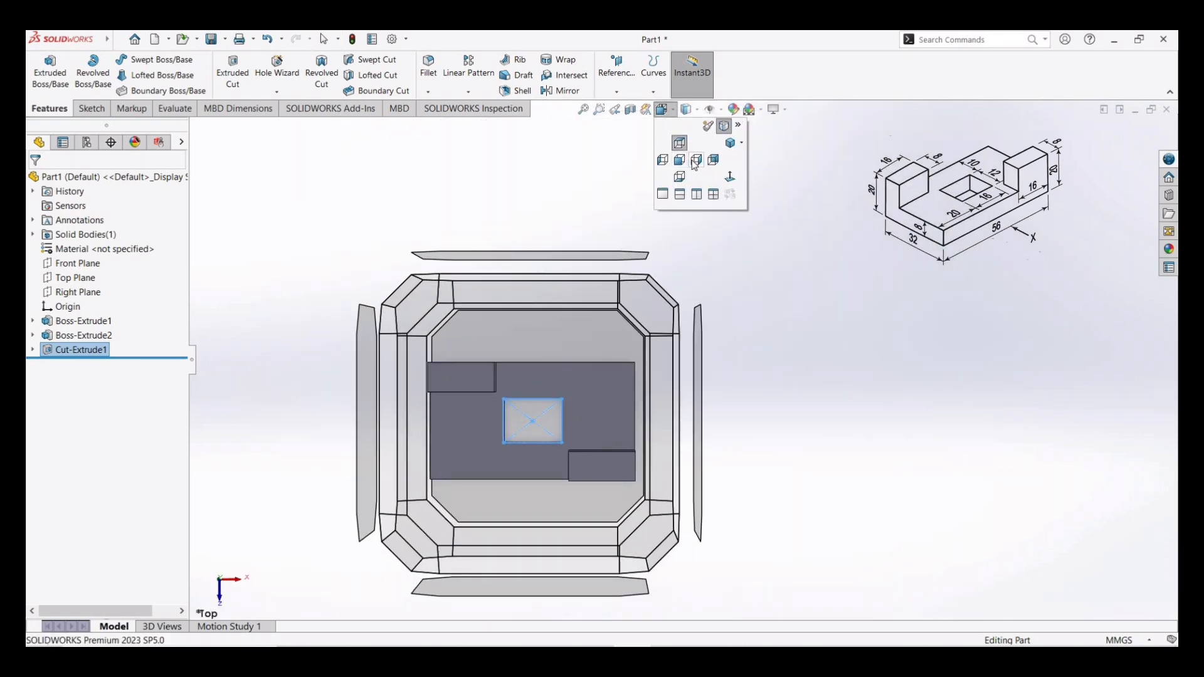
left_click(691, 160)
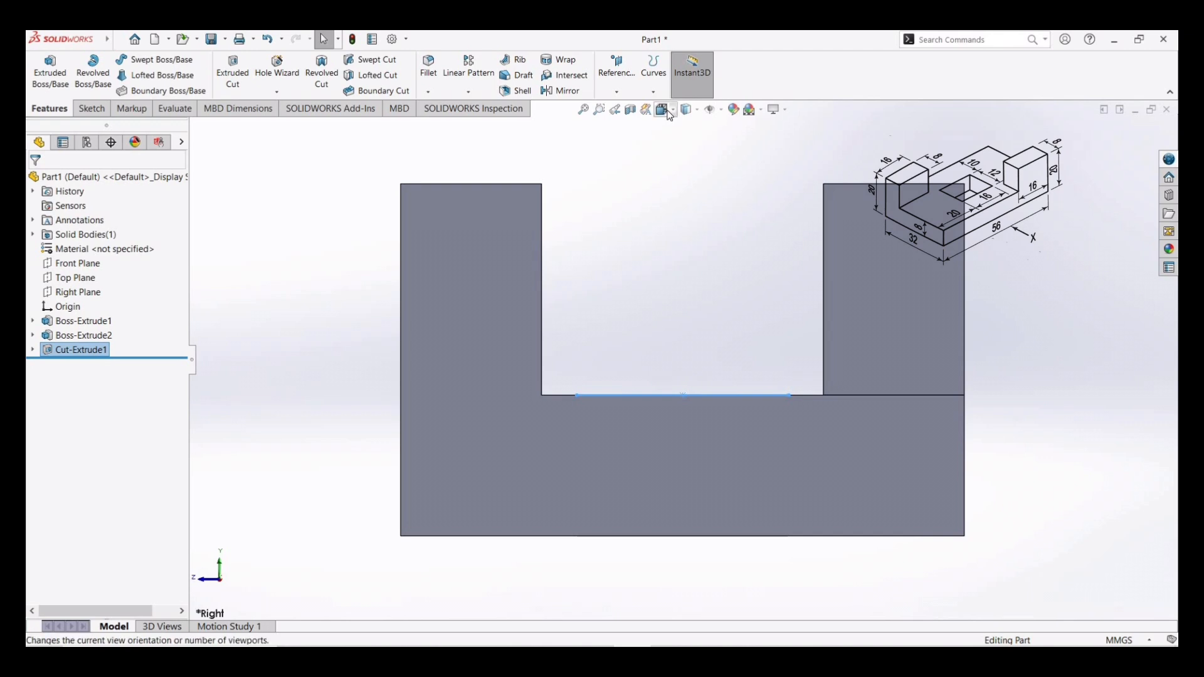
left_click(669, 115)
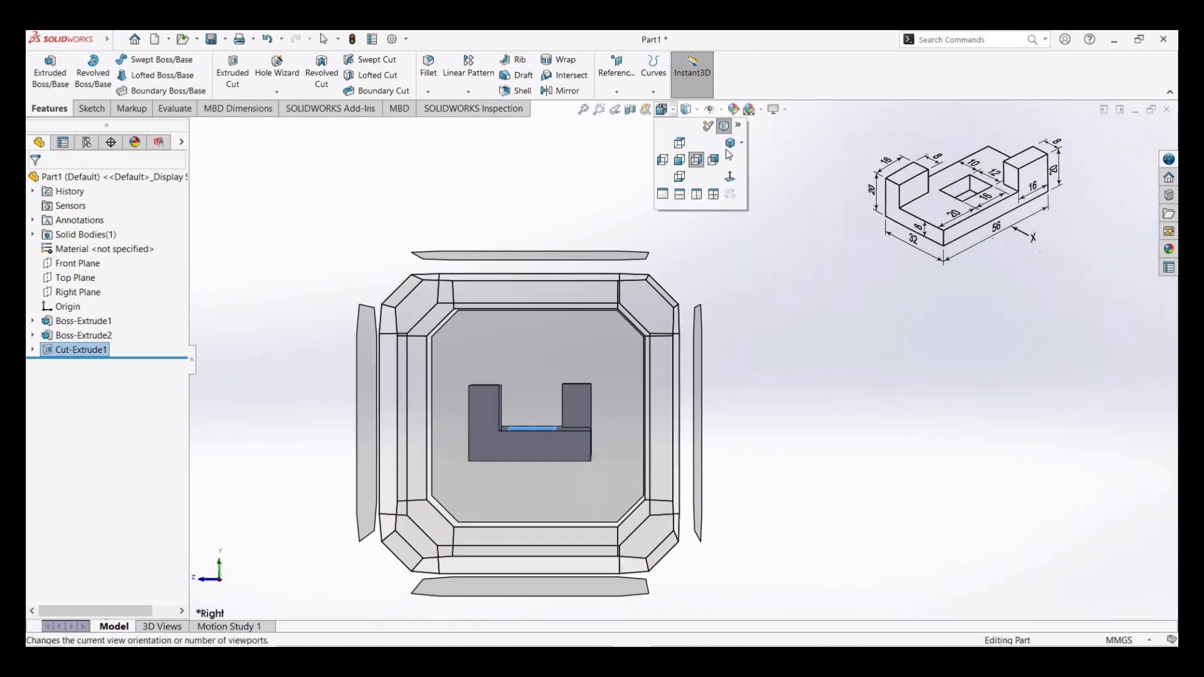
left_click(727, 144)
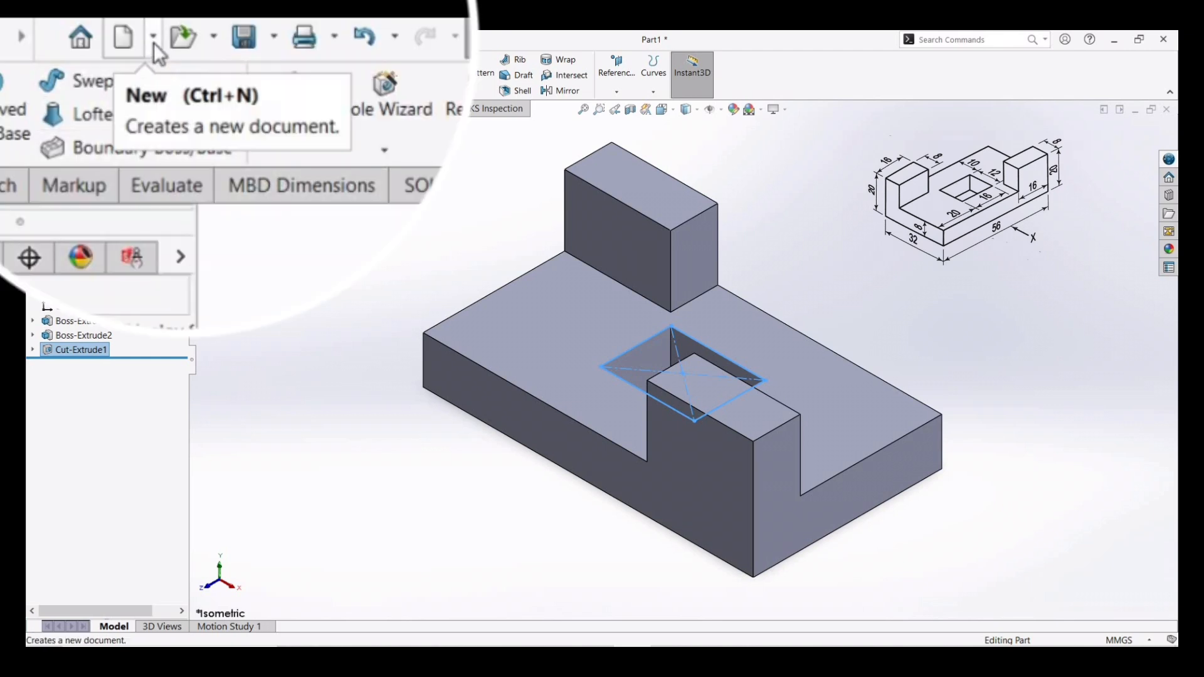
- Make a drawing from the part, saving the part as Machine Part 1 and choosing an A3 (ISO) sheet
left_click(153, 43)
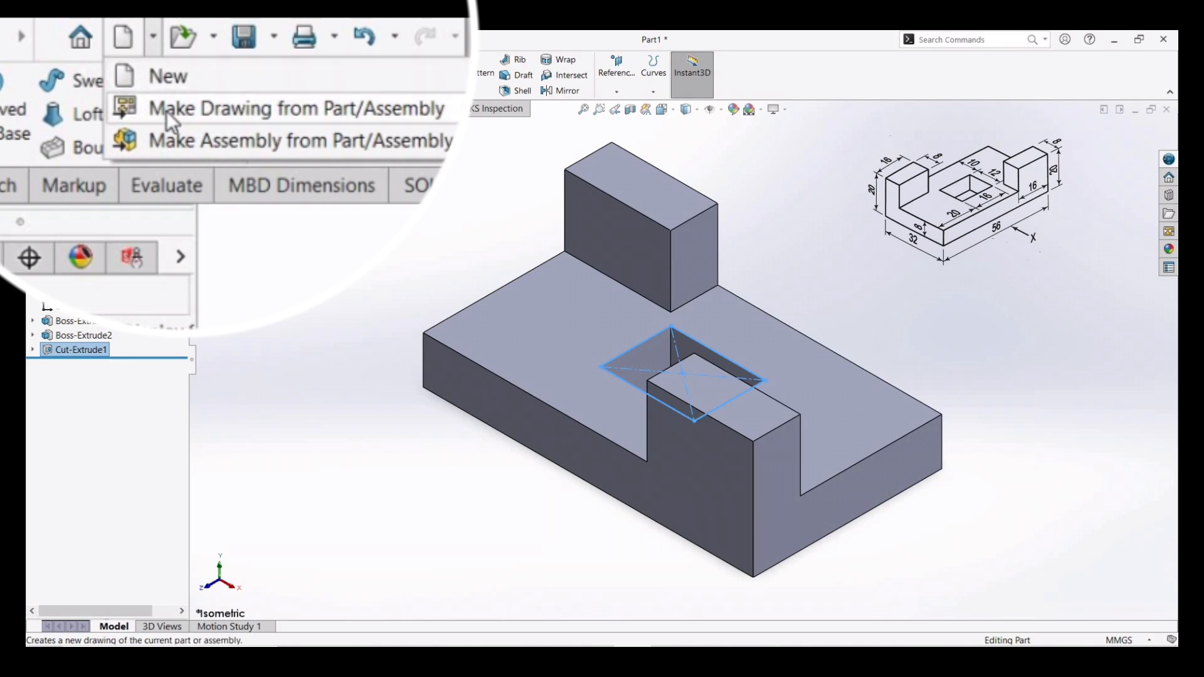
left_click(186, 73)
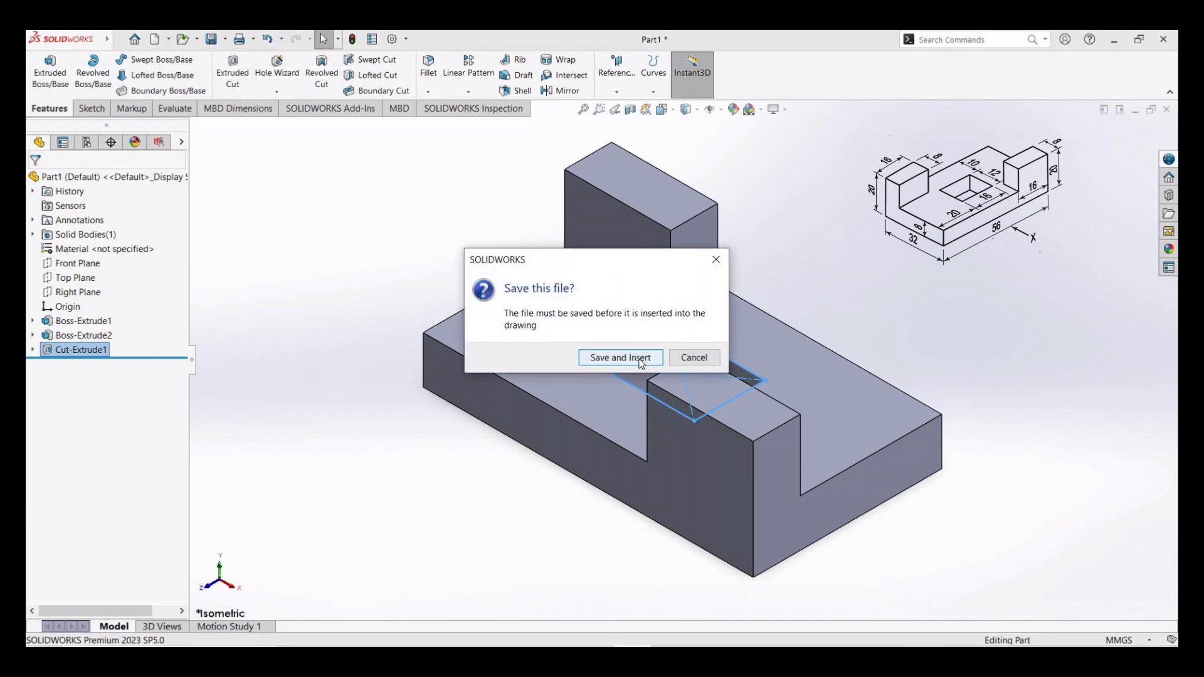
left_click(641, 359)
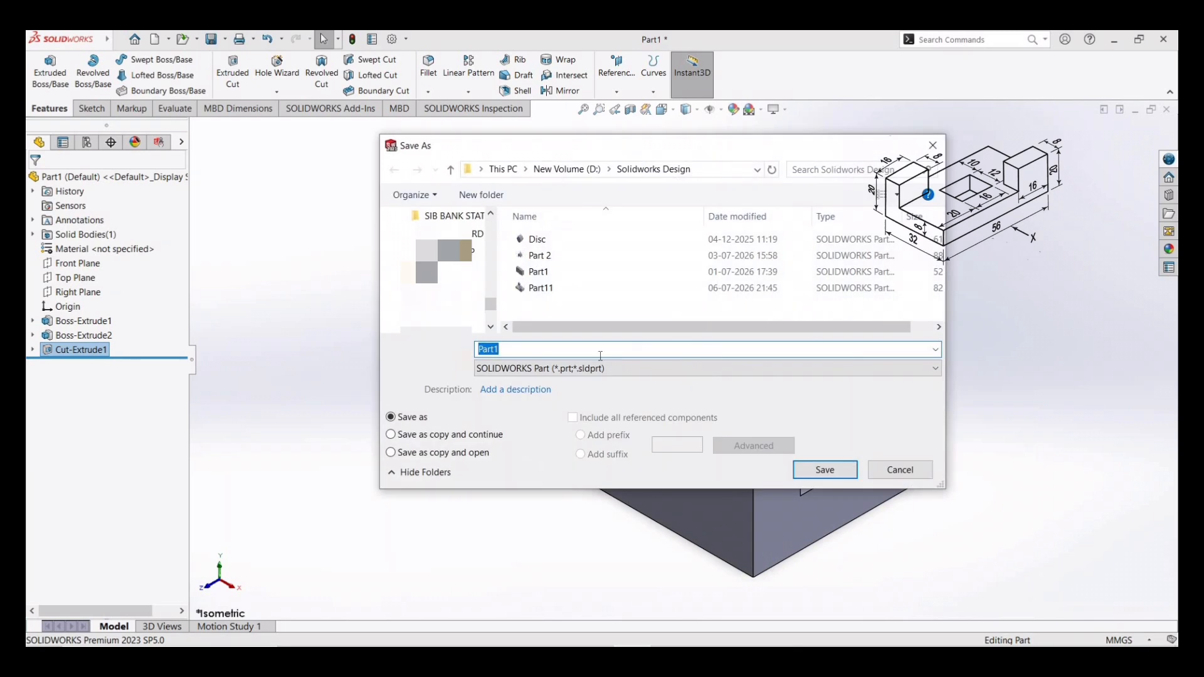
key("BackSpace")
left_click(820, 472)
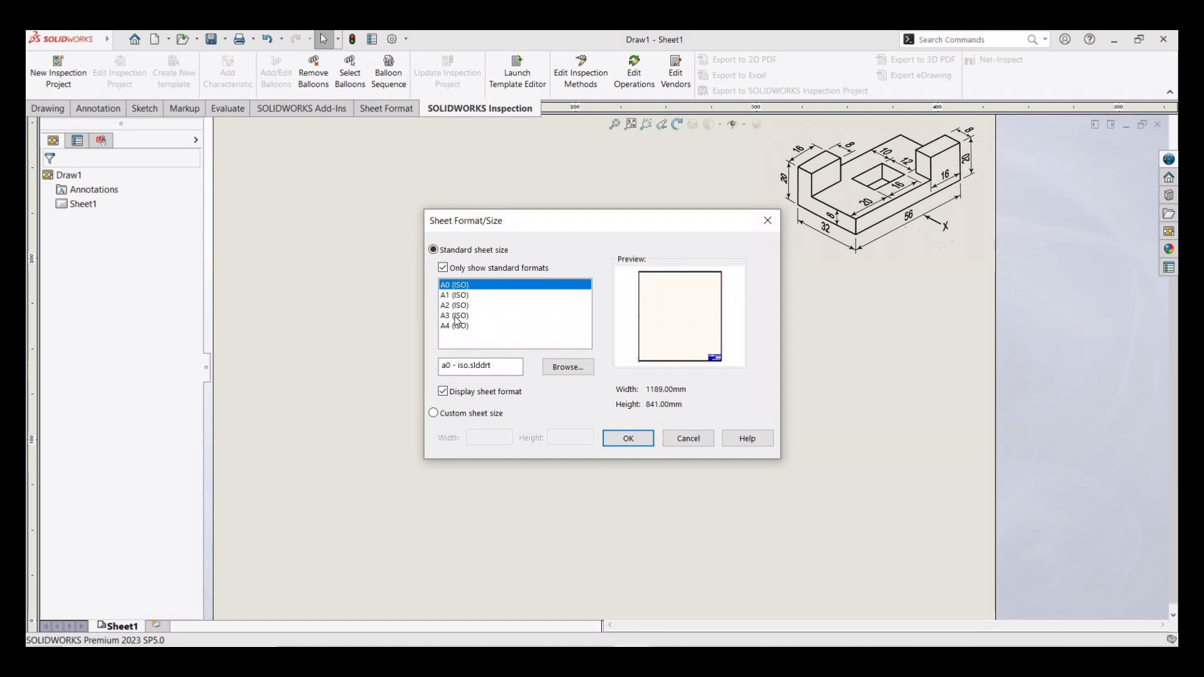
left_click(458, 316)
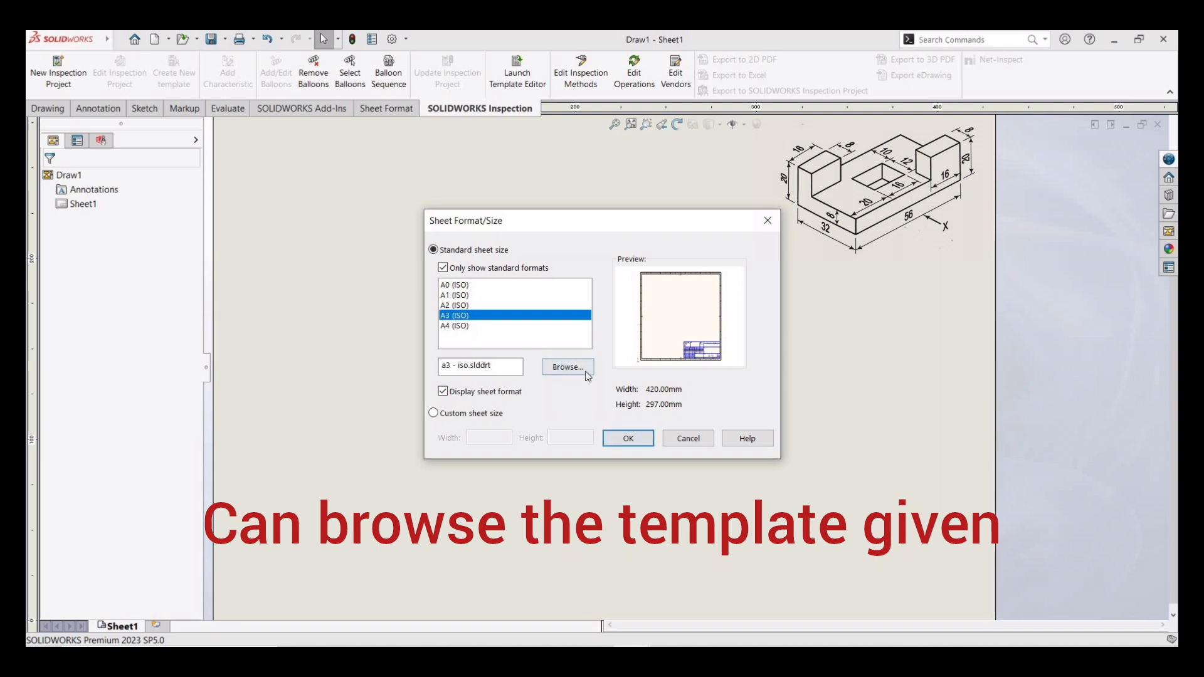
left_click(643, 439)
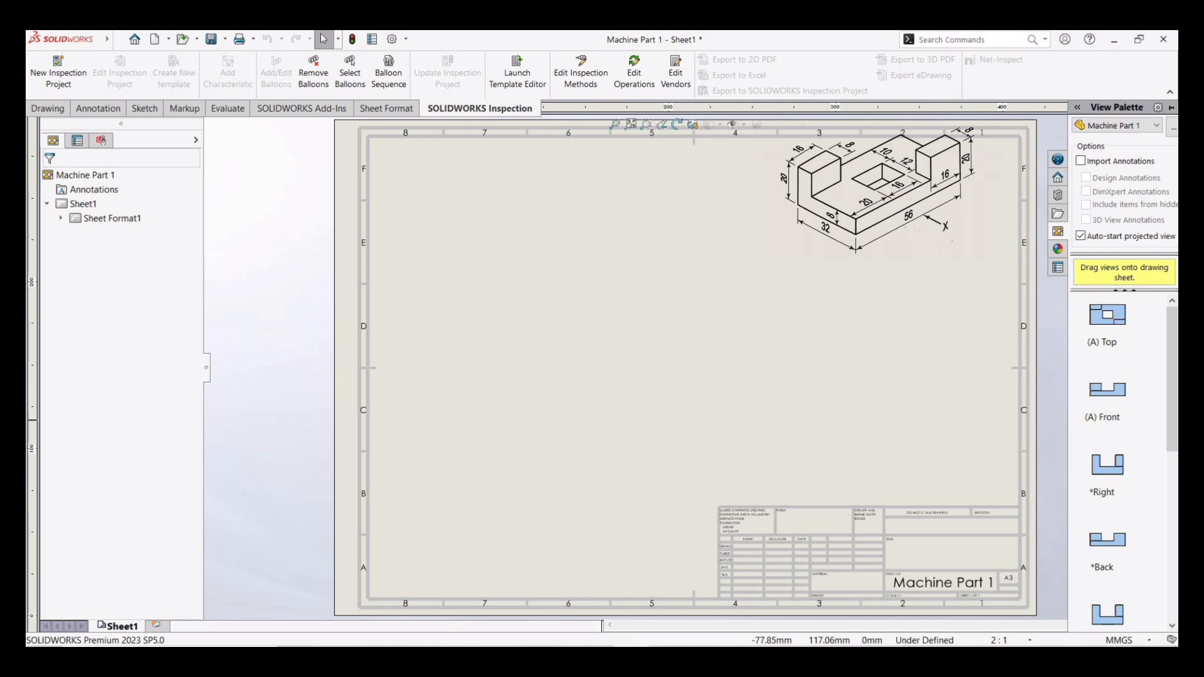
- Set the sheet properties to first-angle projection and a 1:1 scale
right_click(129, 628)
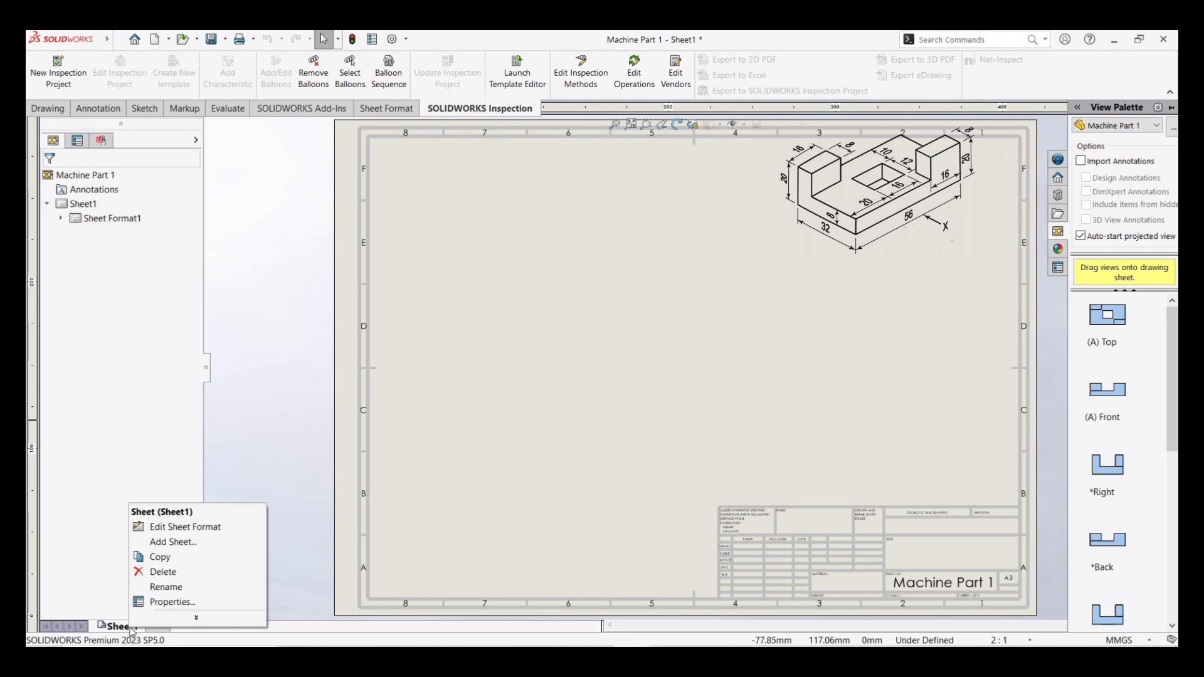
left_click(172, 603)
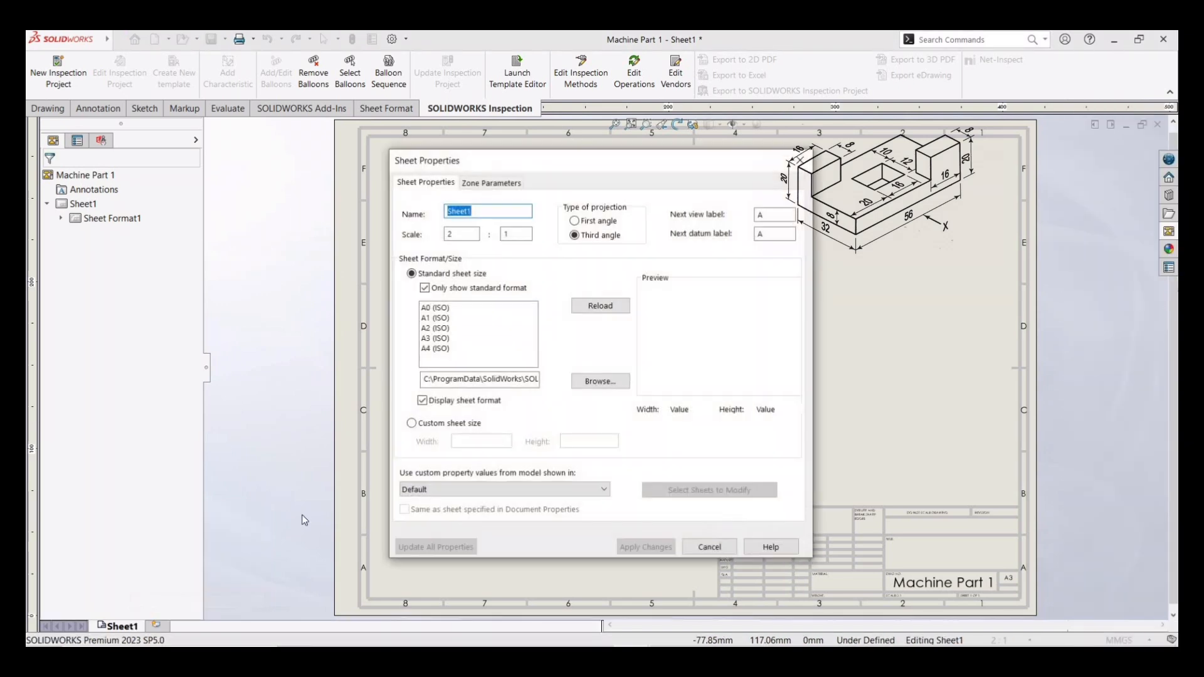
left_click(577, 223)
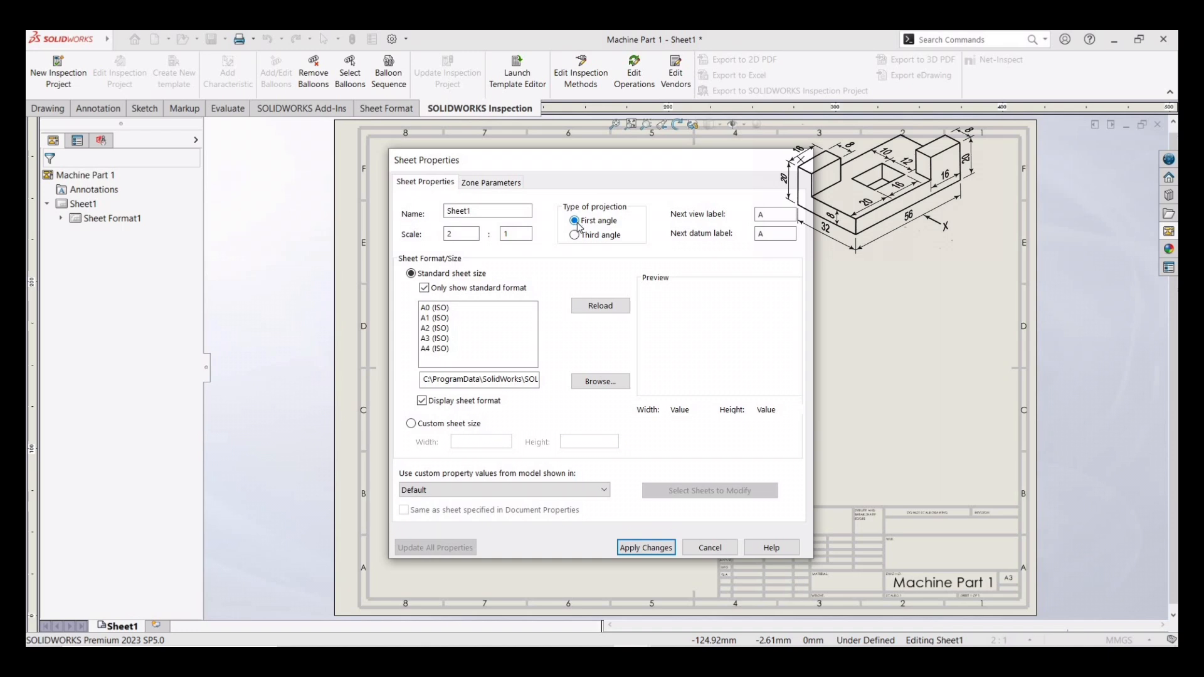
double_click(449, 233)
left_click(642, 551)
left_click(661, 550)
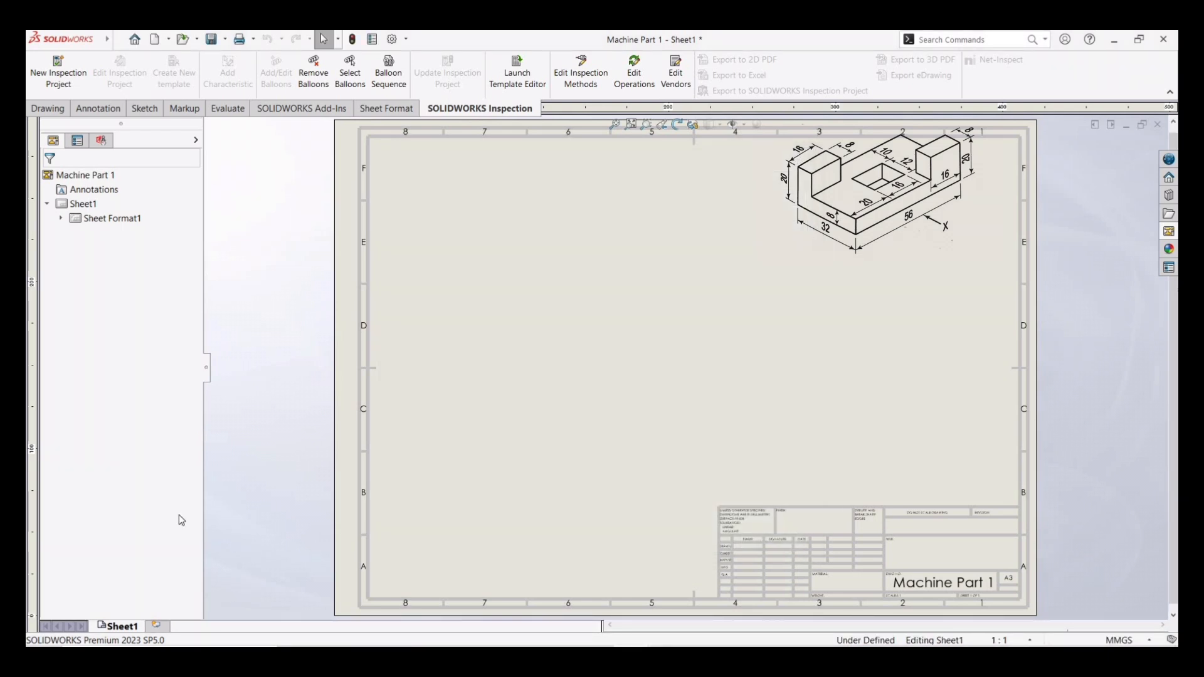
- Place the front view at the sheet centre and project top, right and isometric views around it
left_click(1170, 233)
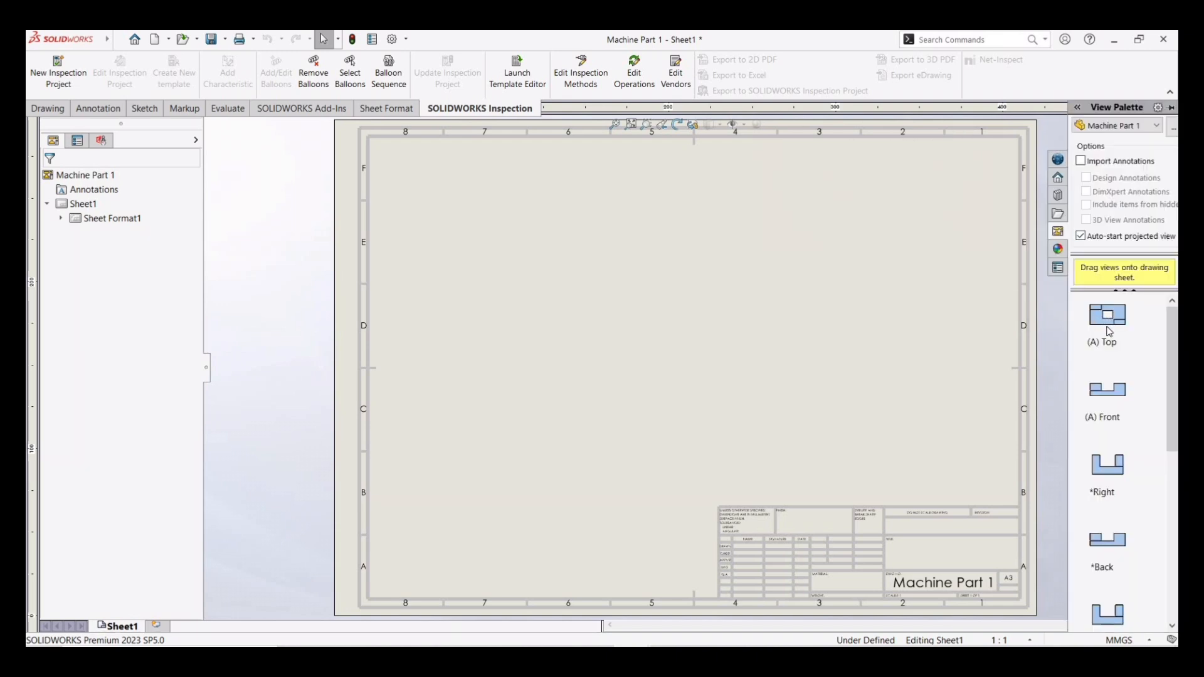
left_click(1112, 396)
left_click_drag(1112, 395, 641, 320)
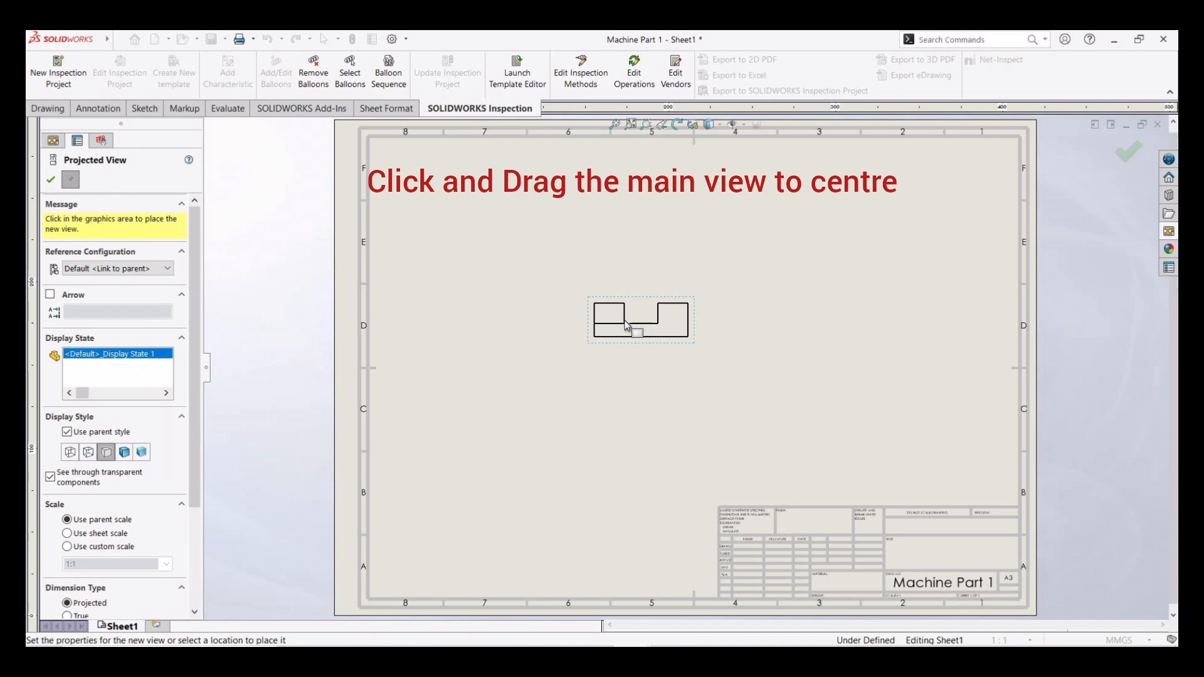
left_click(89, 453)
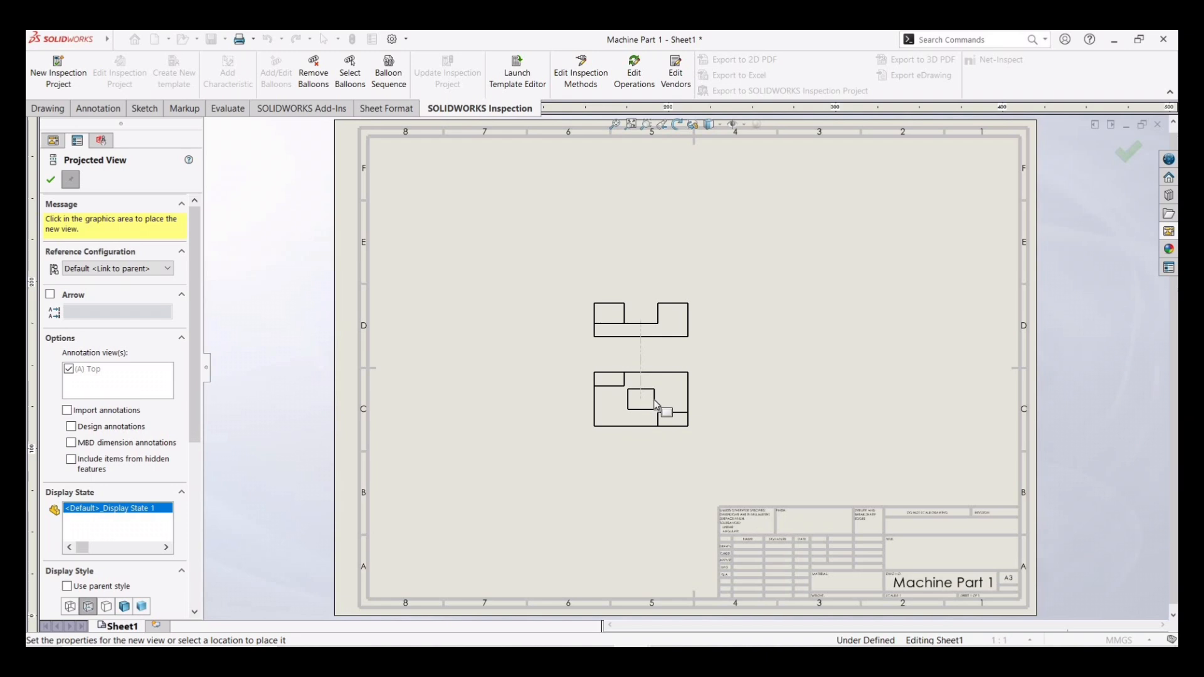
left_click(655, 404)
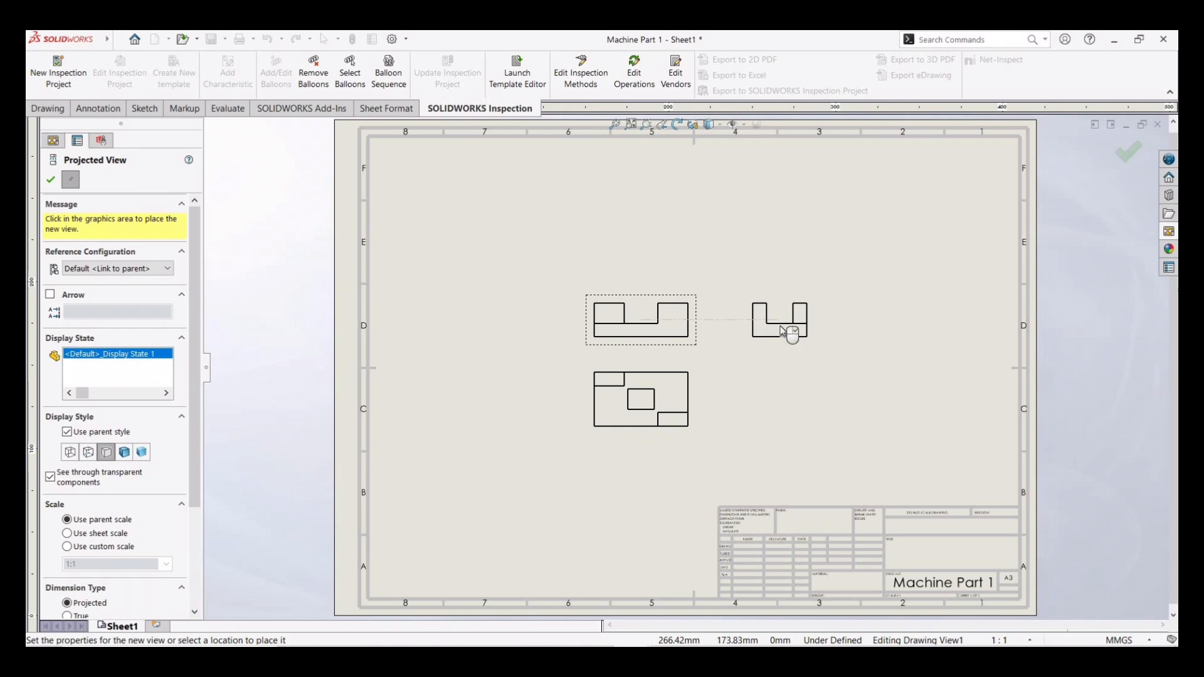
left_click(769, 331)
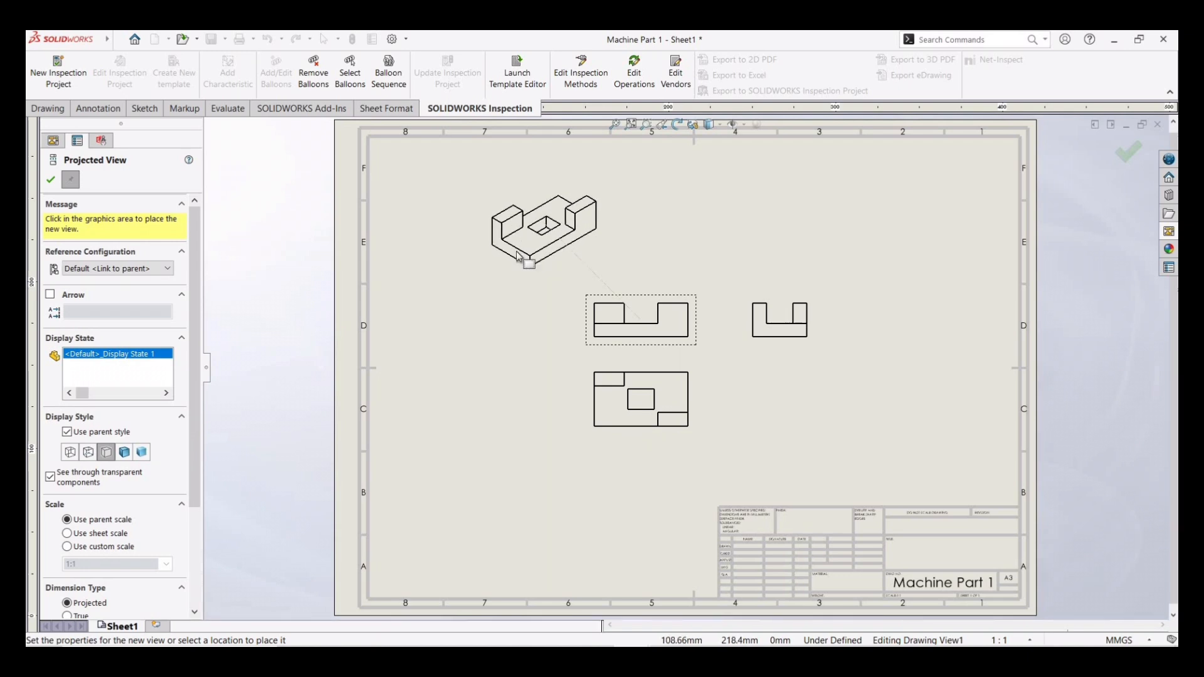
left_click(518, 256)
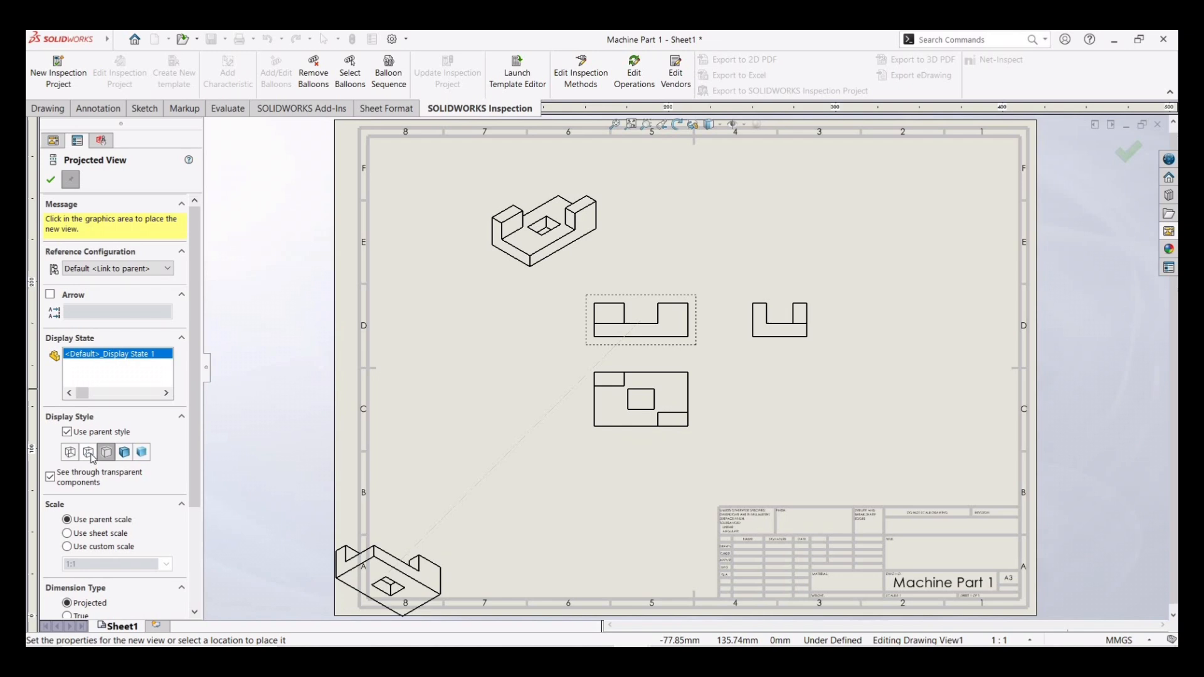
left_click(52, 180)
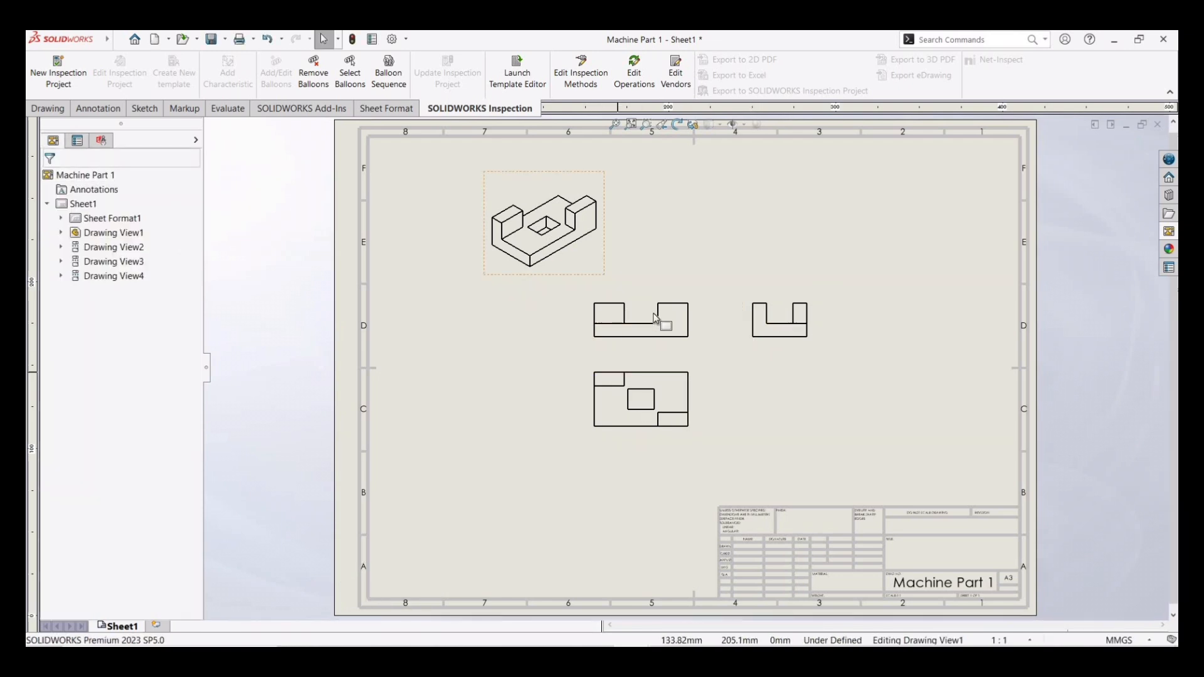
- Set the right view and the front view display style to Hidden Lines Visible
left_click(103, 248)
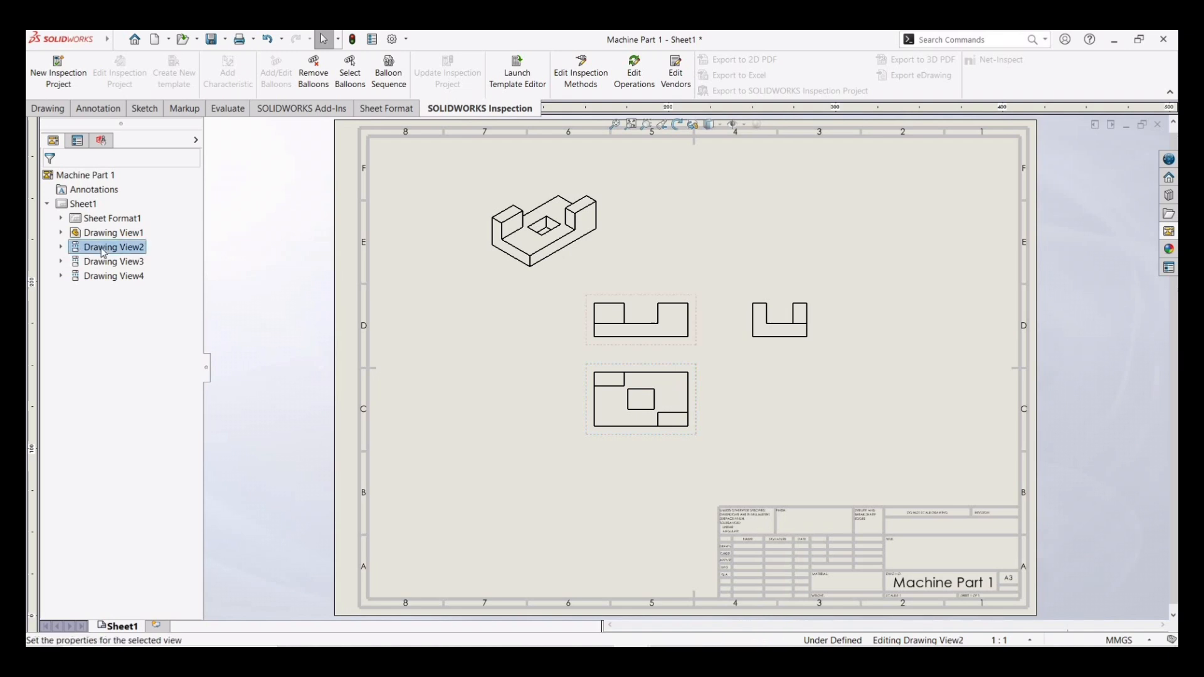
left_click(61, 247)
left_click(89, 233)
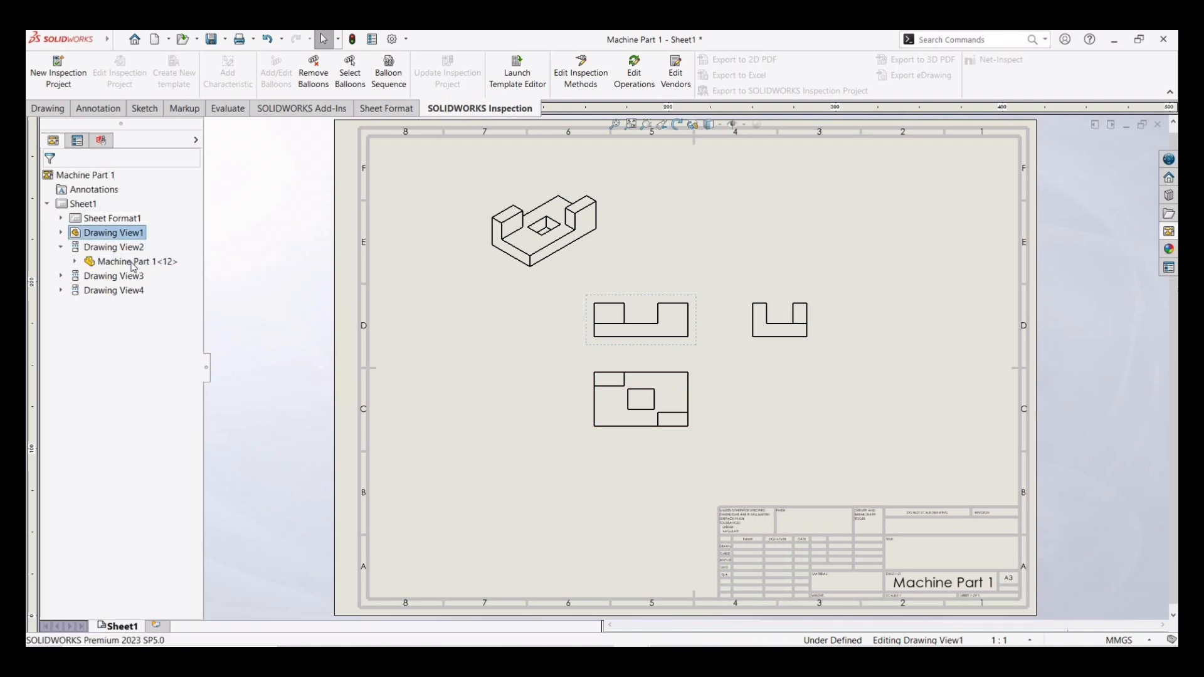
left_click(113, 276)
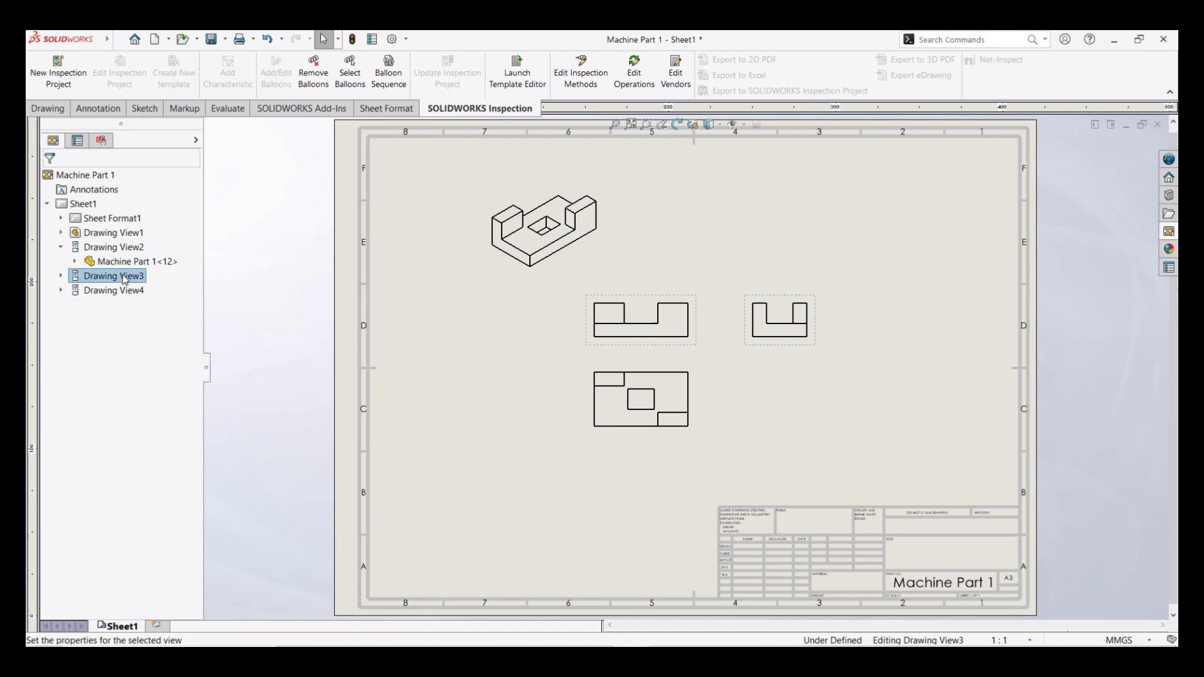
left_click(77, 139)
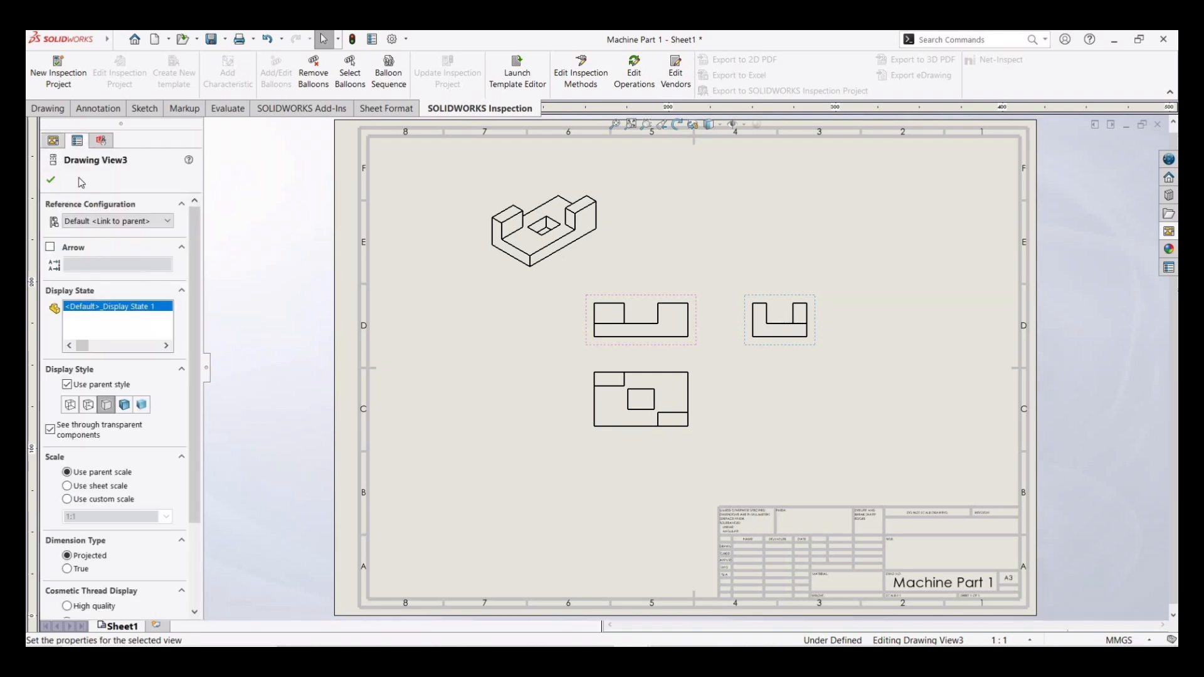
left_click(90, 406)
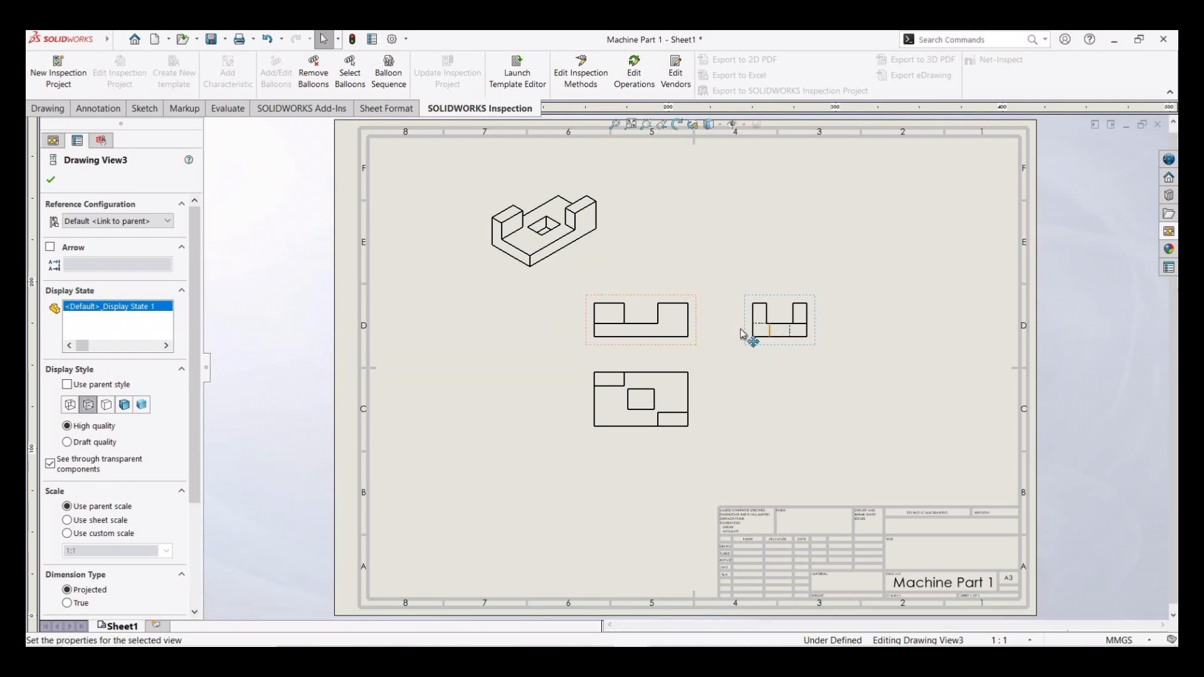
left_click(644, 334)
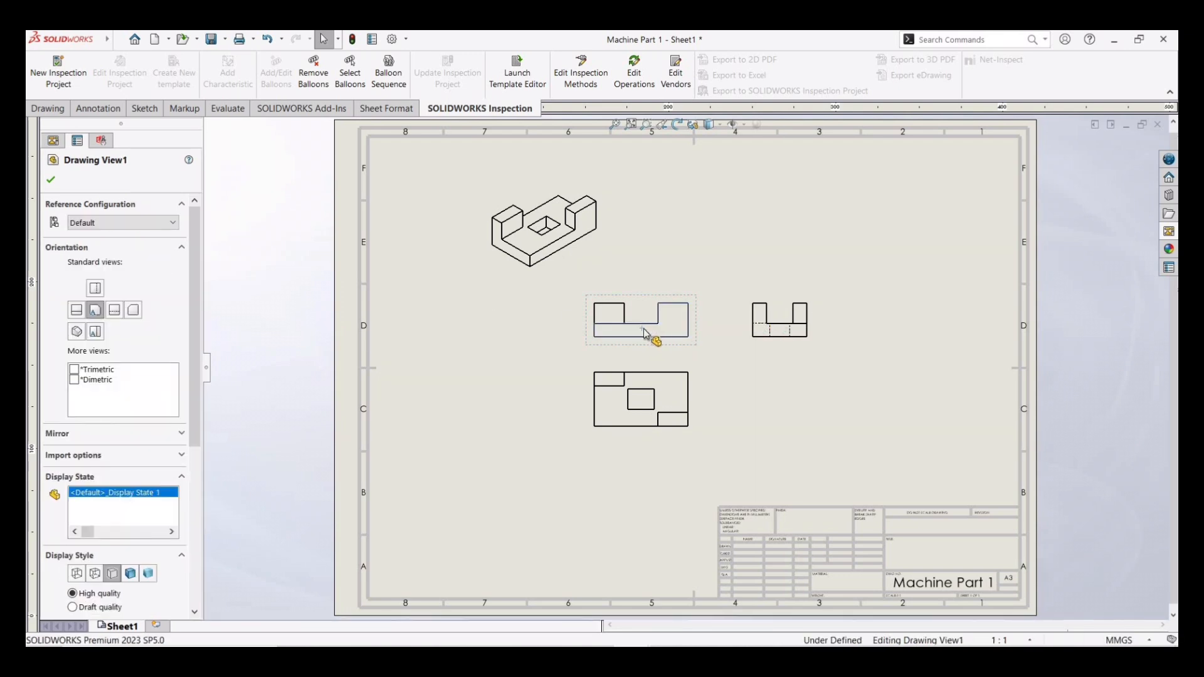
left_click(96, 574)
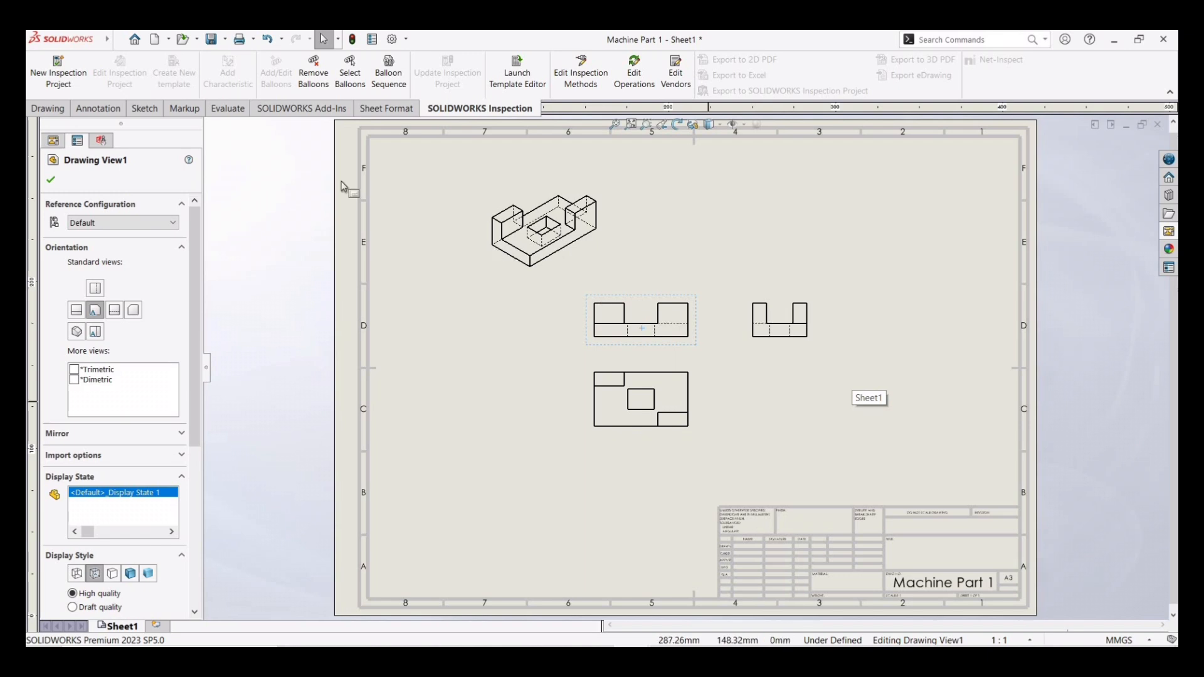
- Import the model dimensions for the selected feature into the front view and move them beside the front and top views
left_click(100, 109)
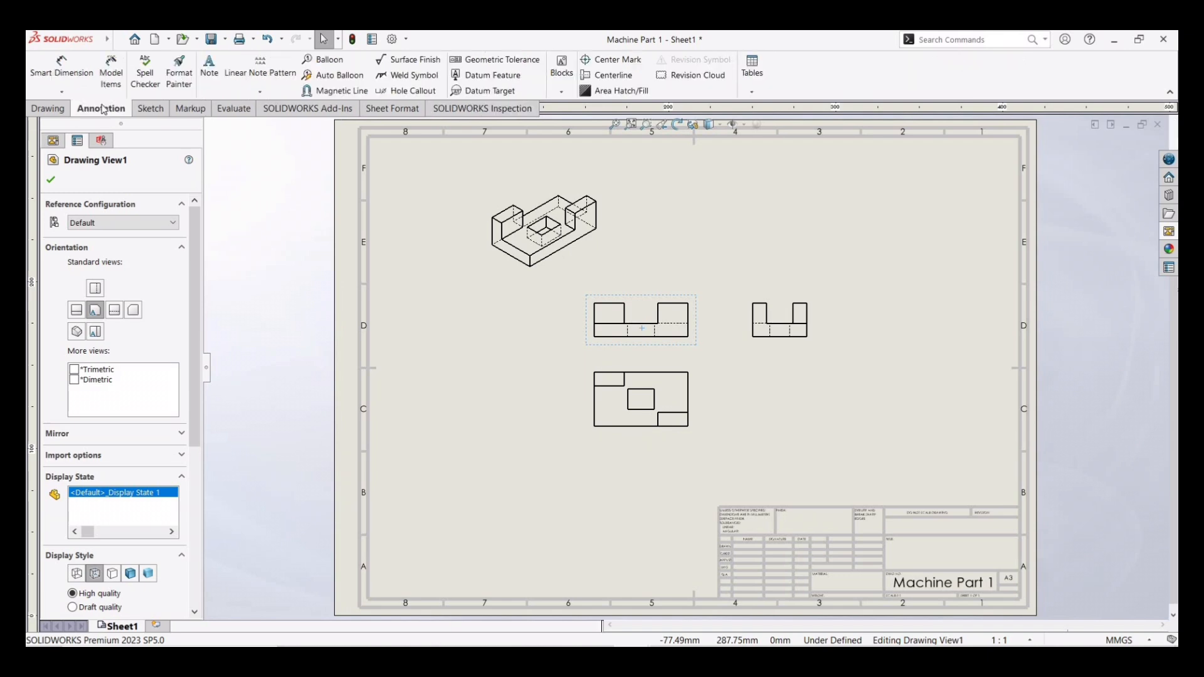
left_click(112, 70)
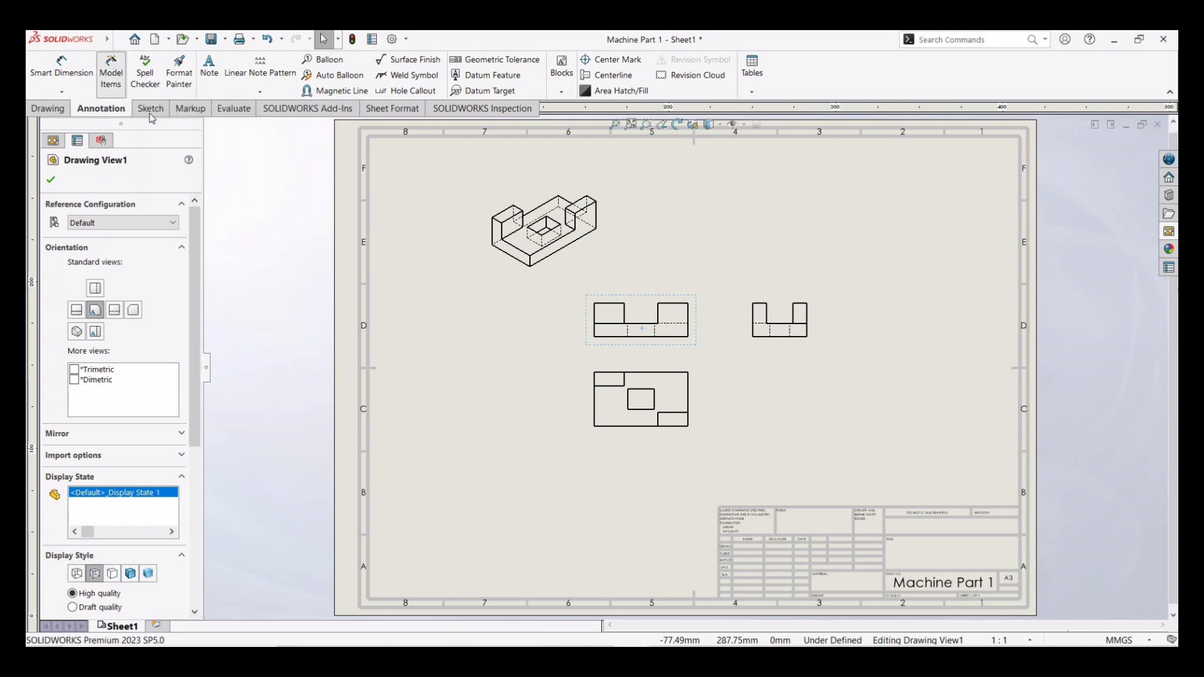
left_click(678, 332)
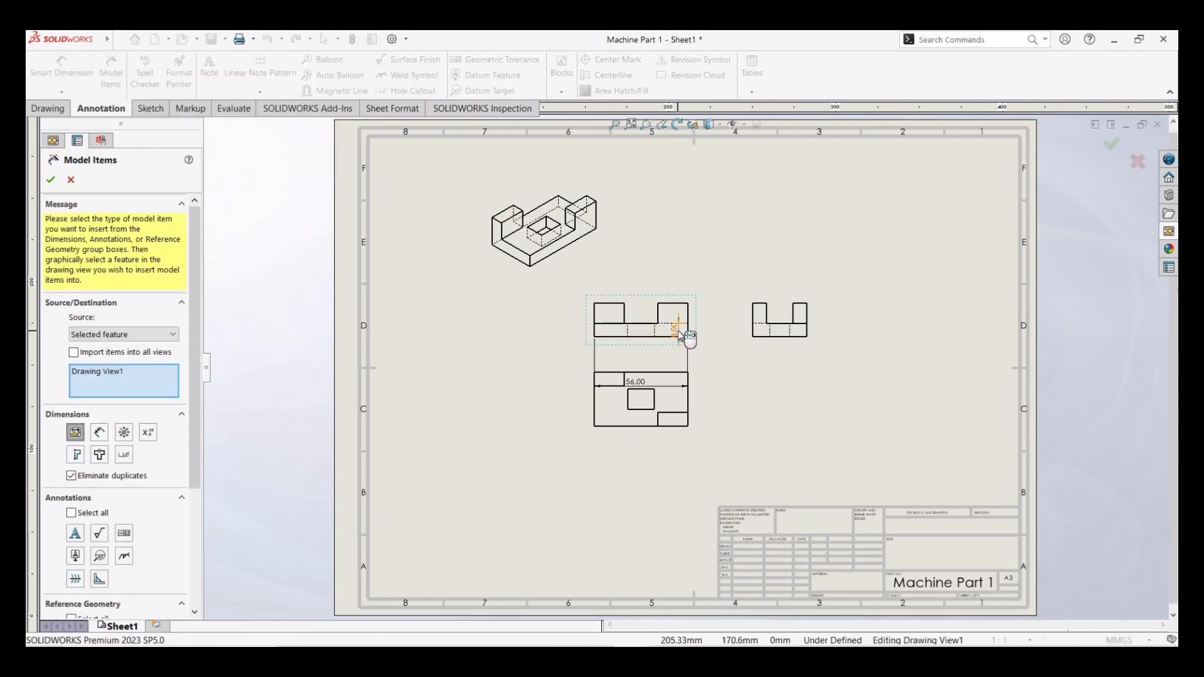
left_click_drag(679, 331, 723, 334)
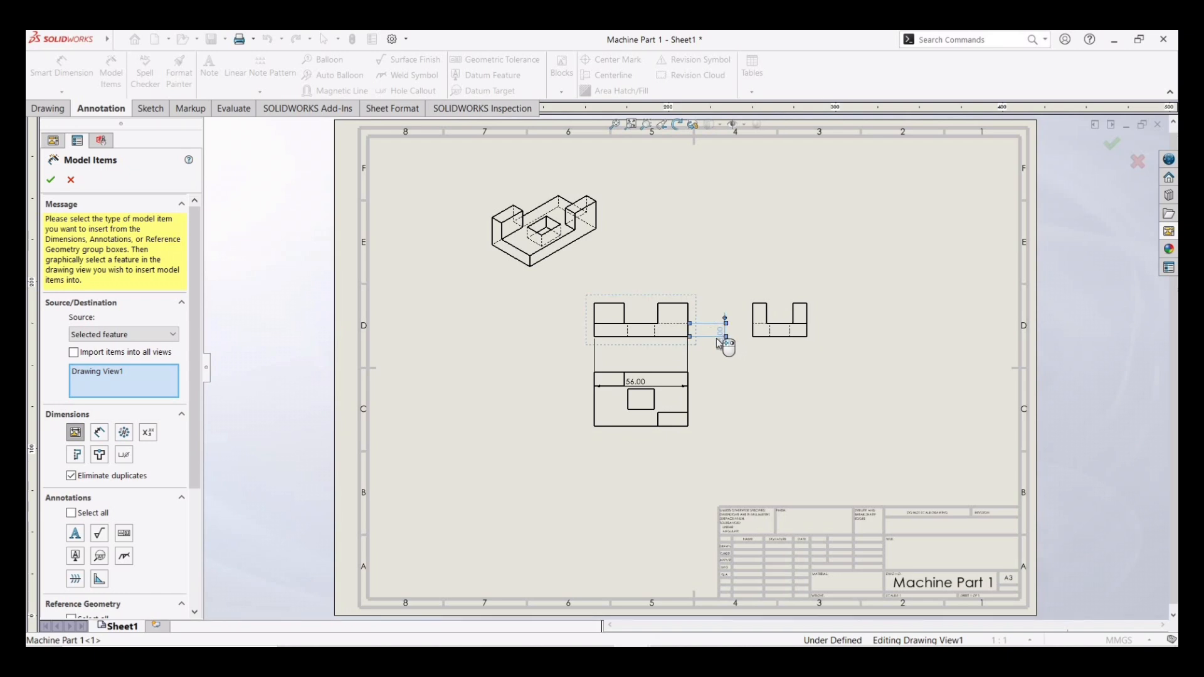
left_click(667, 389)
left_click_drag(675, 434, 678, 476)
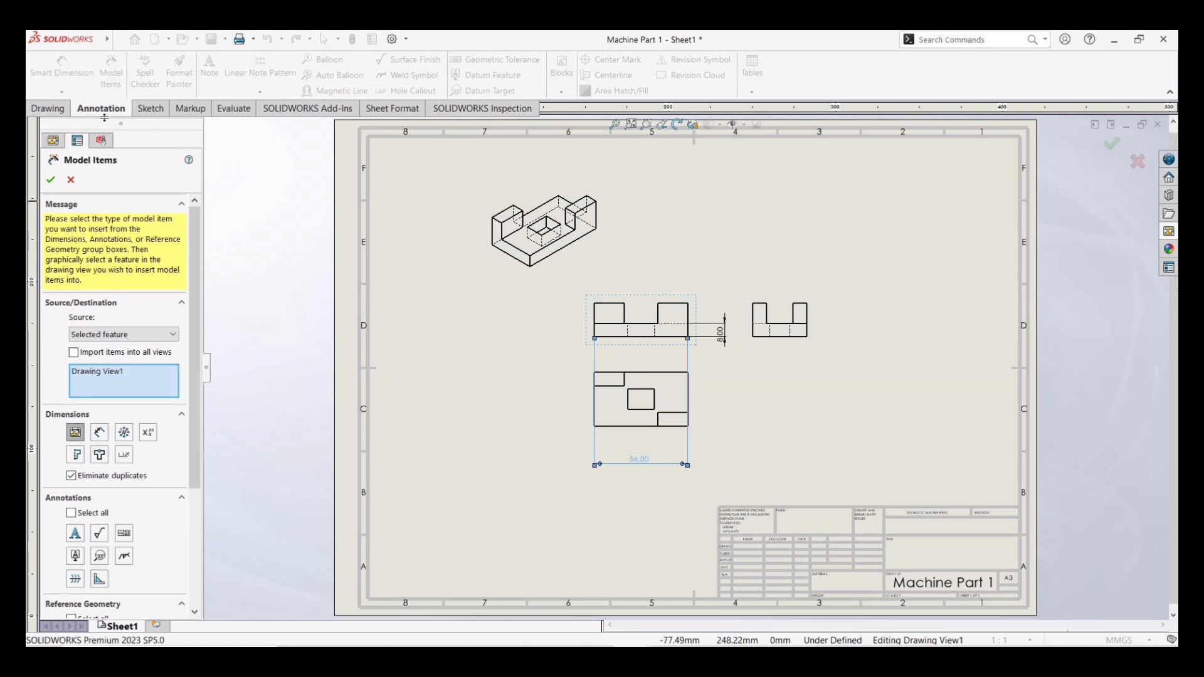
left_click(51, 182)
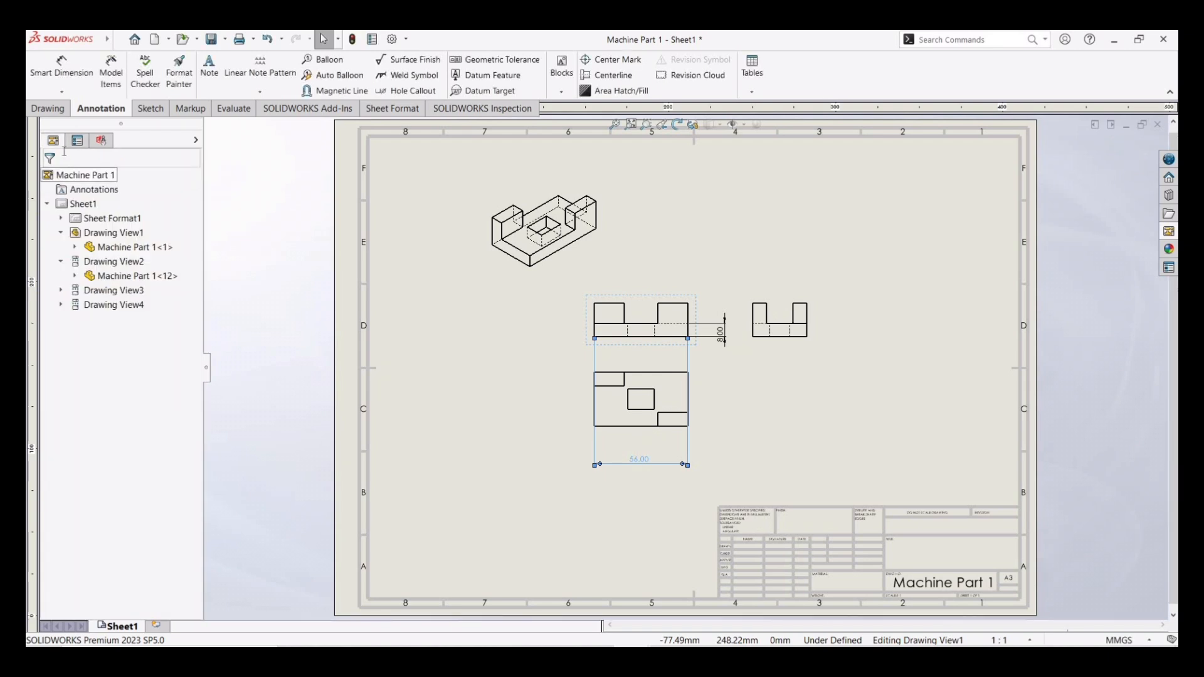
- Add smart dimensions for the block's depth in the top view and its overall height and slot depth in the front view
left_click(63, 69)
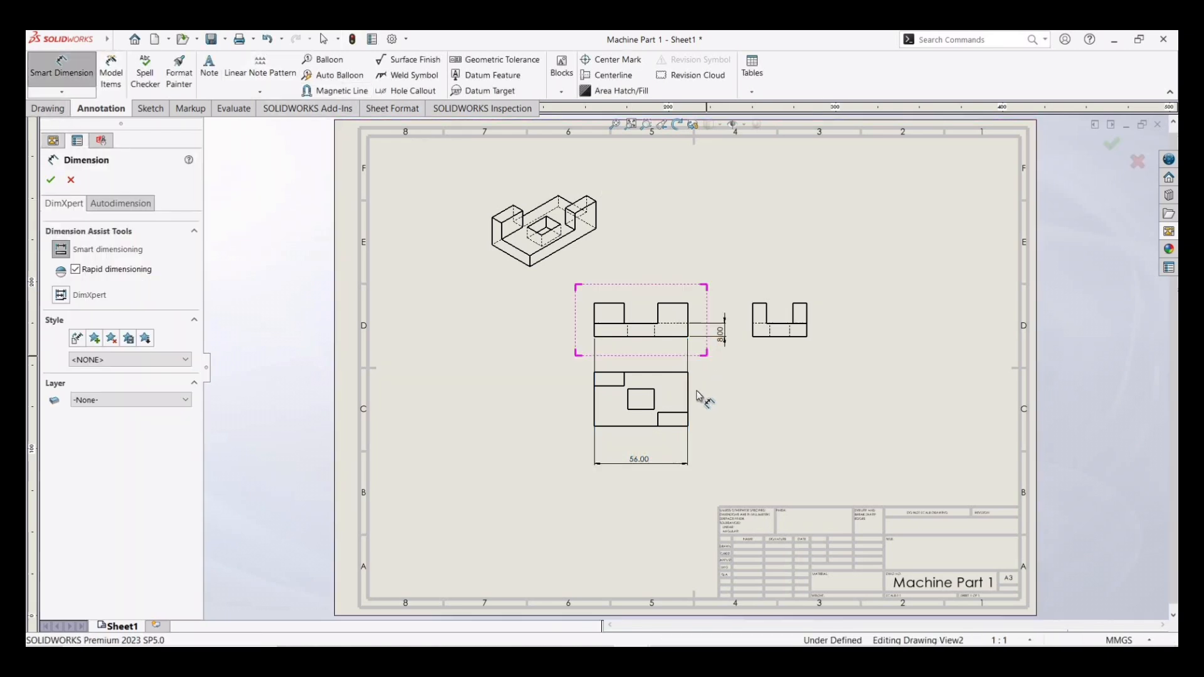
left_click(594, 398)
left_click(539, 406)
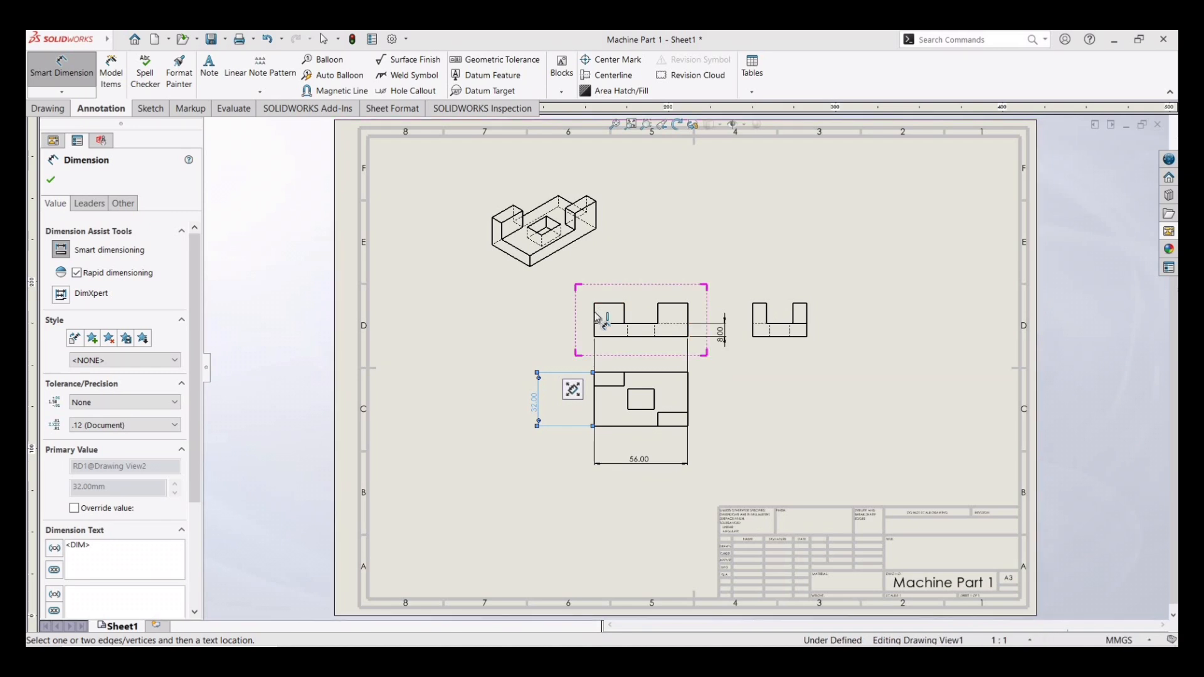
left_click(596, 318)
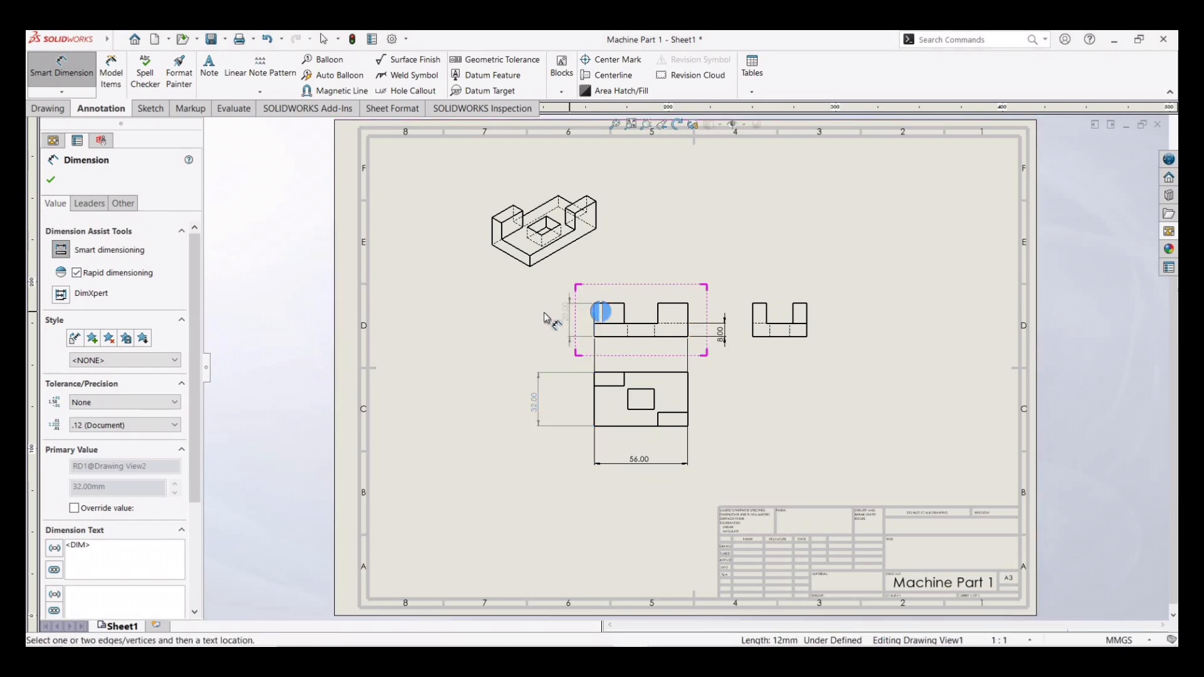
left_click(540, 318)
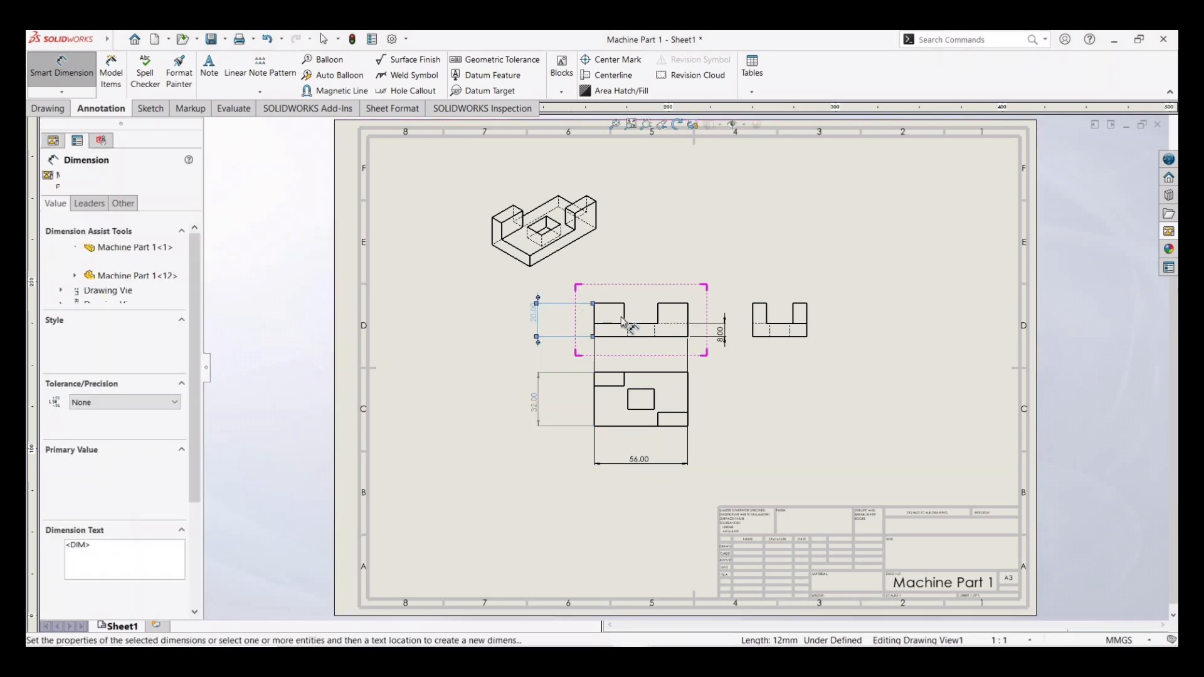
left_click(633, 316)
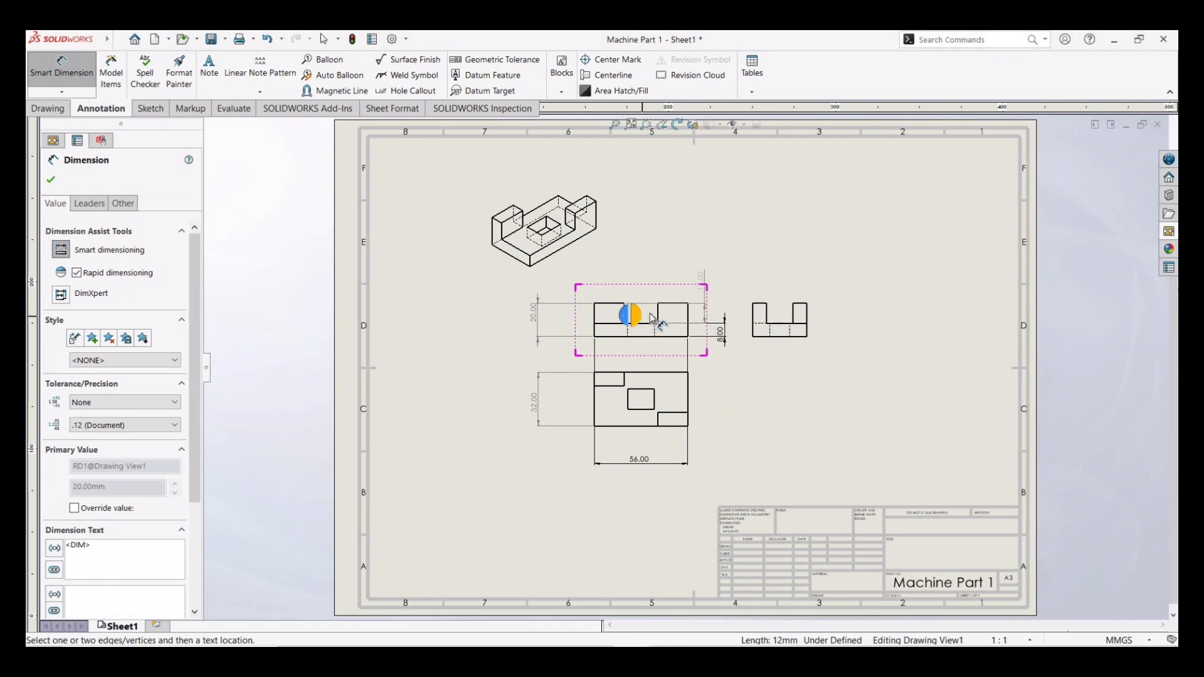
left_click(648, 318)
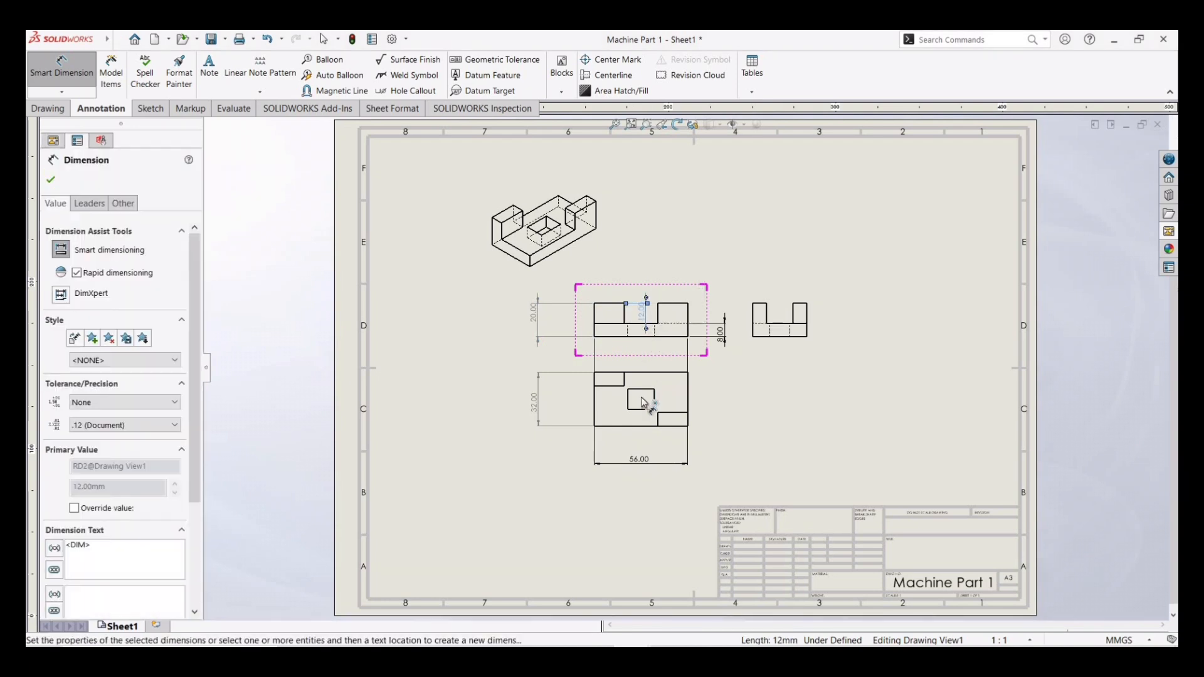
- Dimension the pocket width and position and the two step cut-outs in the top view, then close the dimension tool
left_click(643, 391)
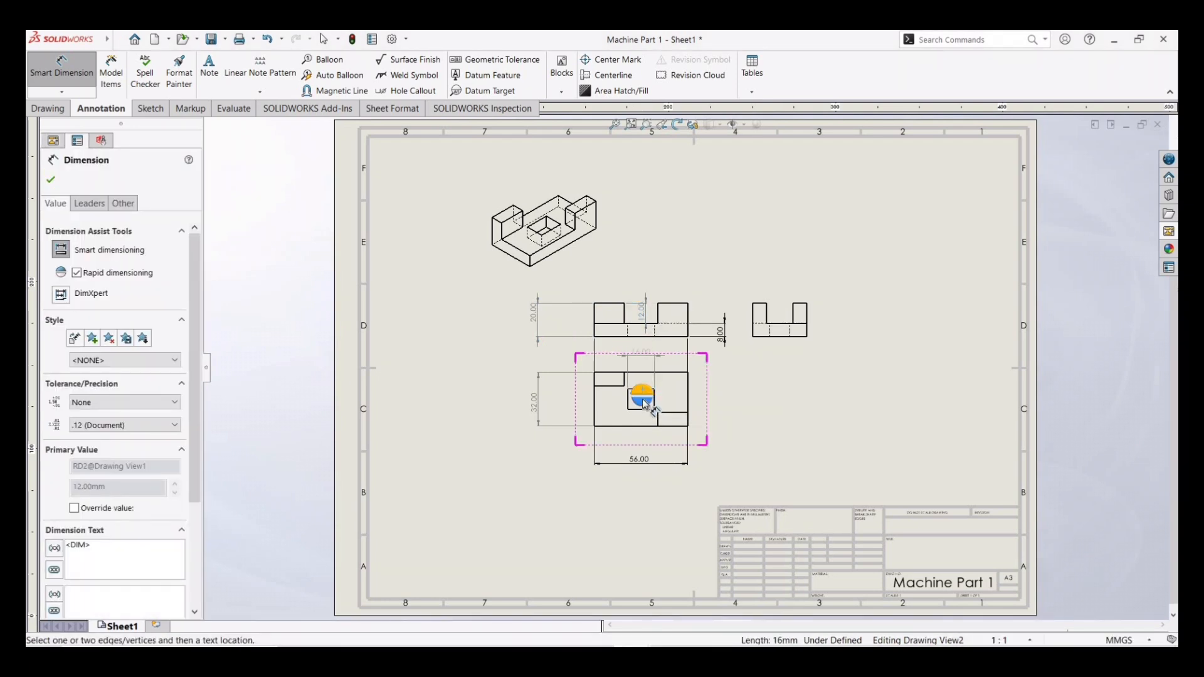
left_click(643, 404)
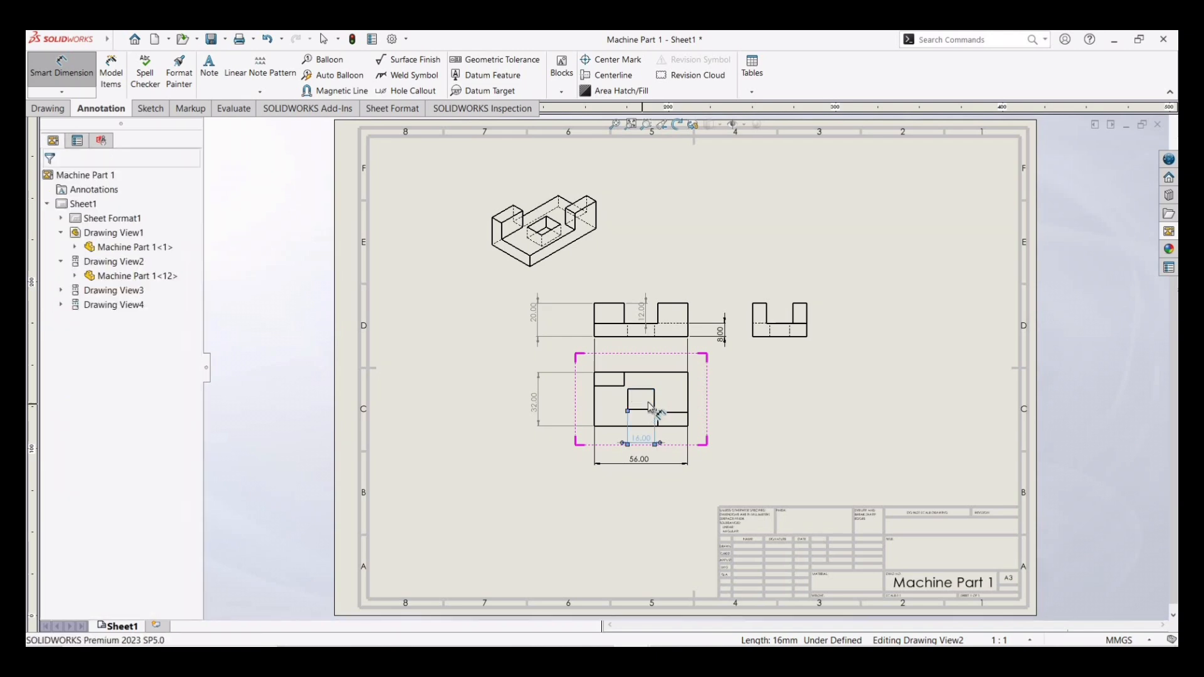
left_click(655, 401)
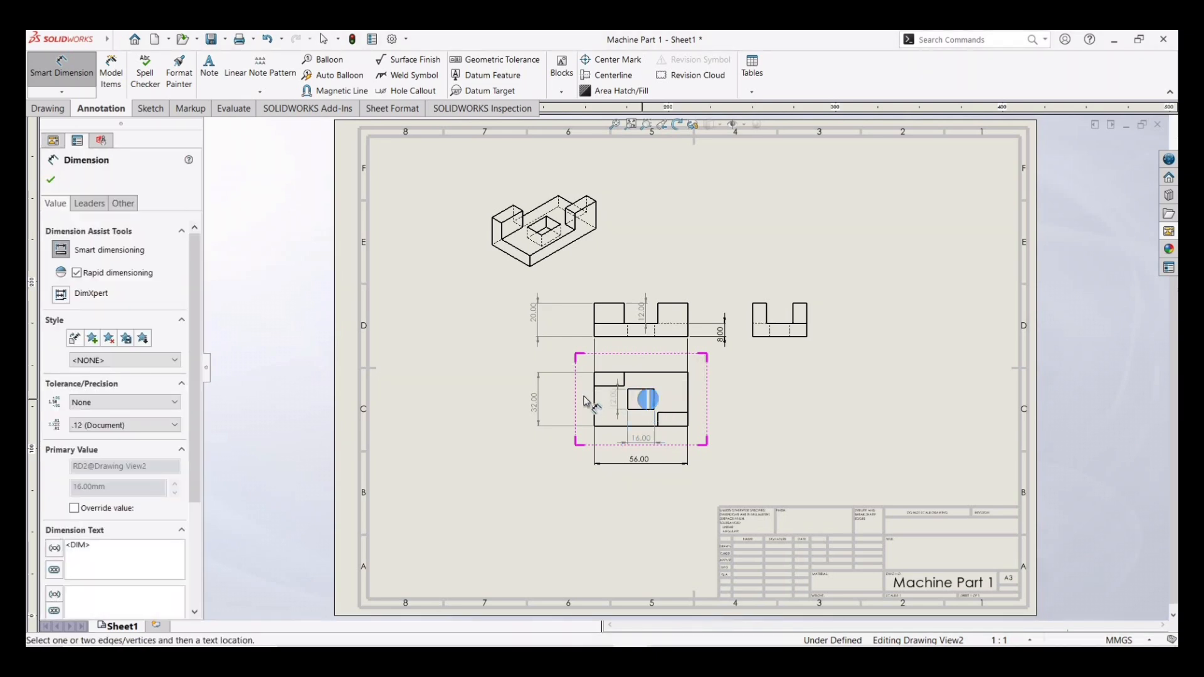
left_click(585, 402)
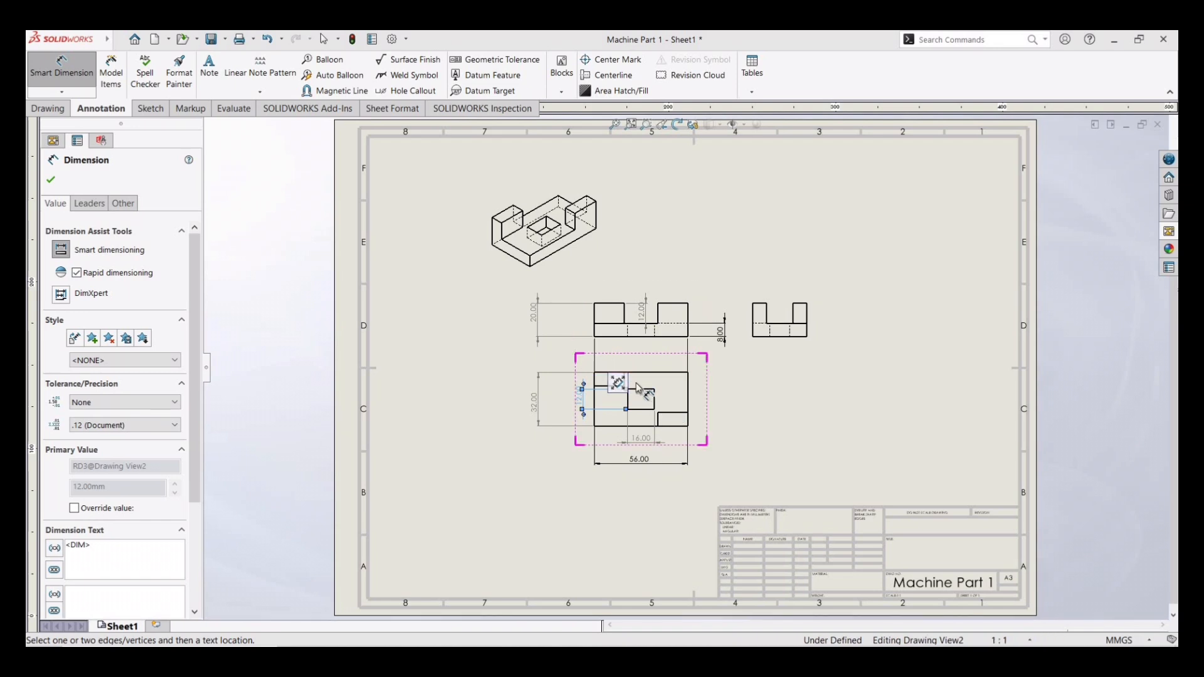
left_click(656, 420)
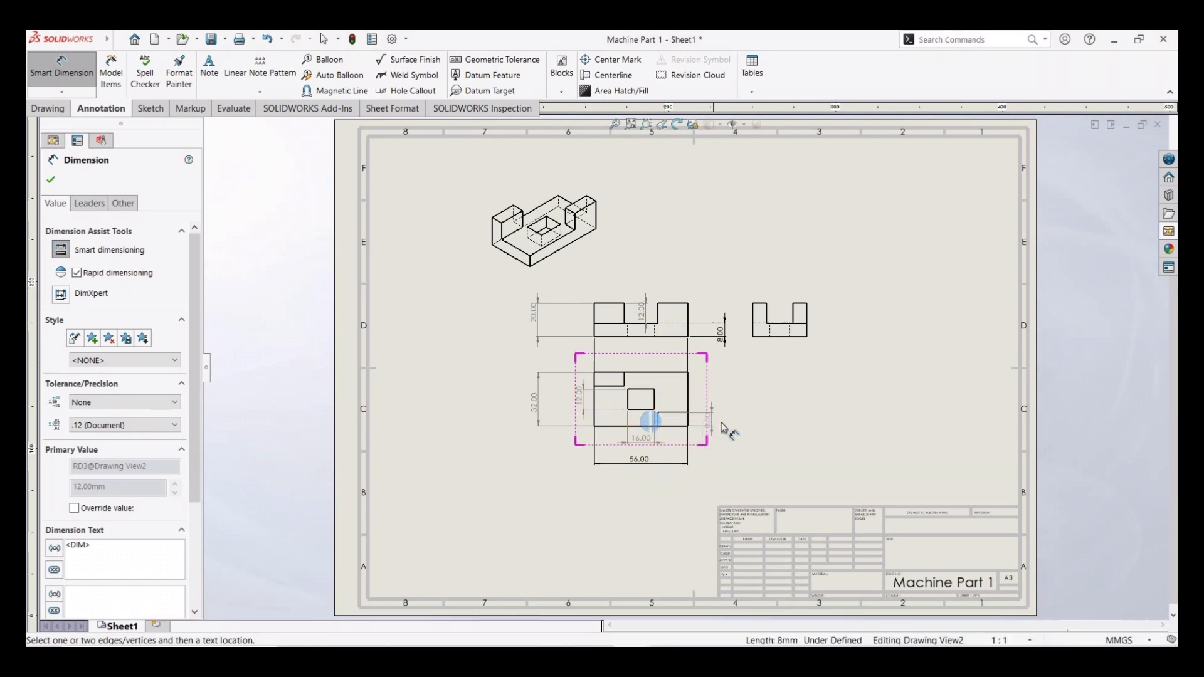
left_click(722, 426)
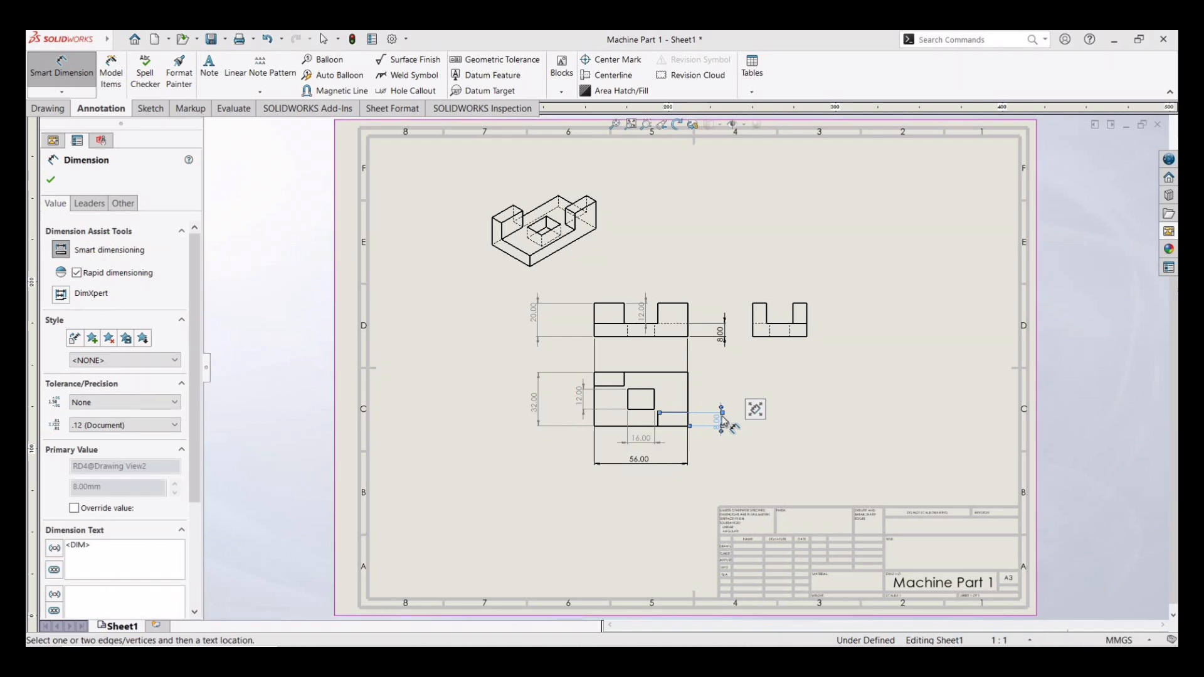
left_click(614, 374)
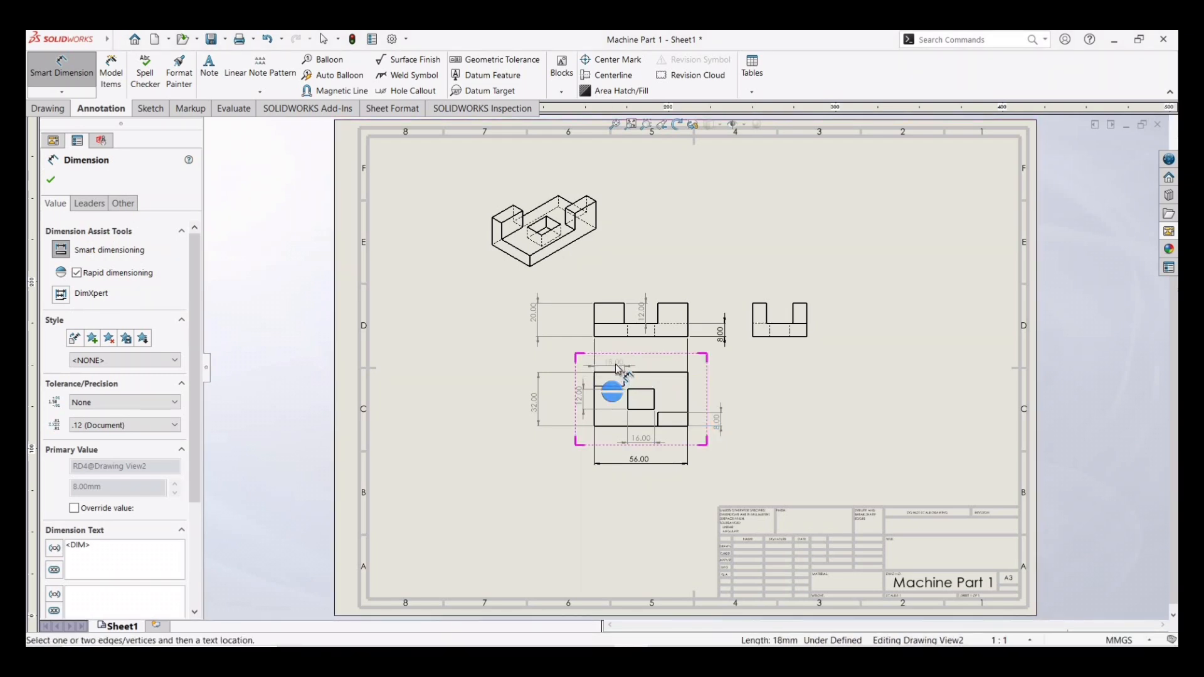
left_click(618, 372)
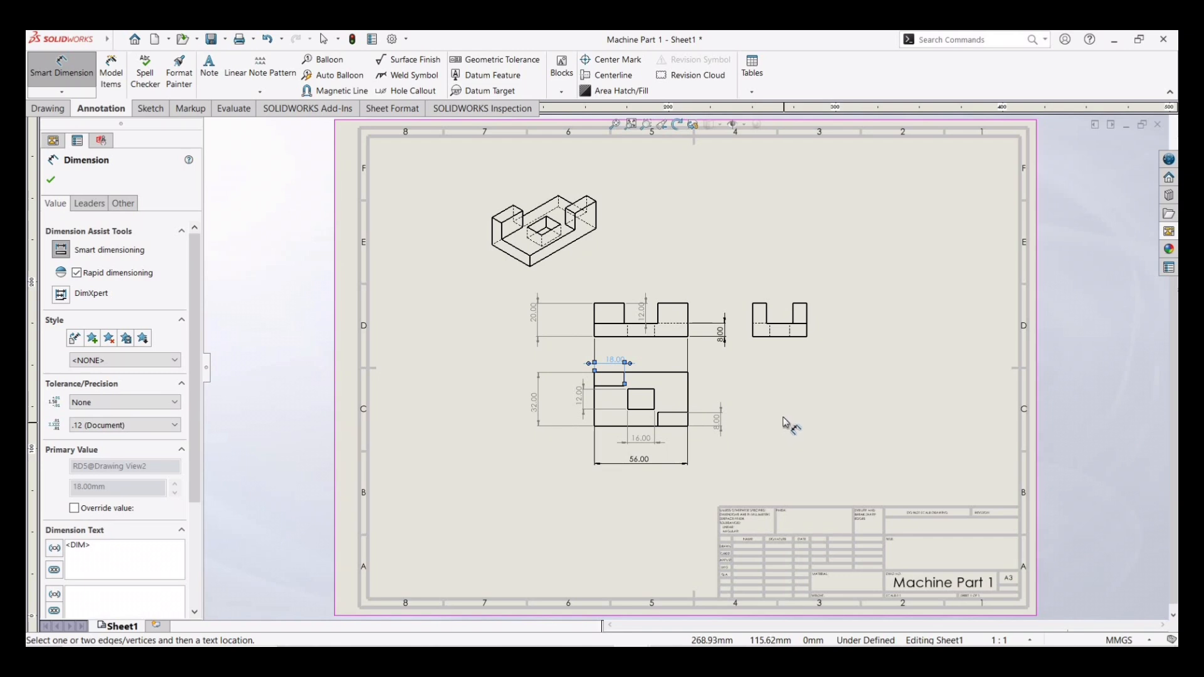
left_click(51, 181)
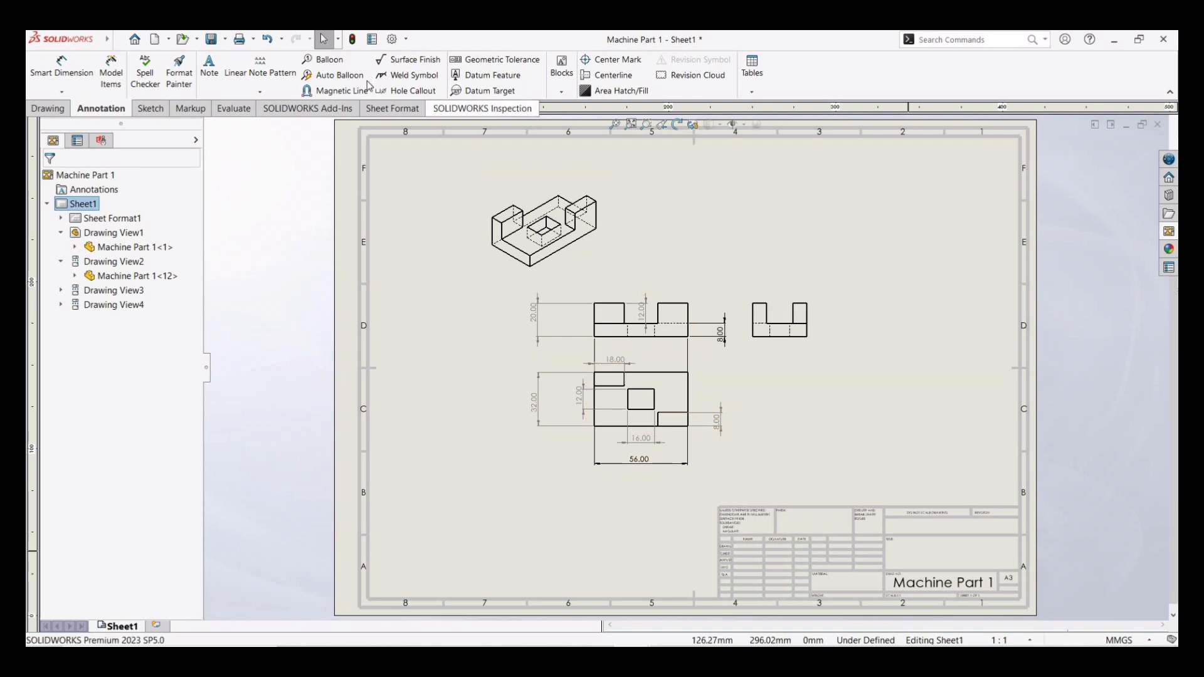
- Edit the sheet format to write "Name" and "Roll NO" on two lines in the title block field, then return to the sheet
left_click(409, 112)
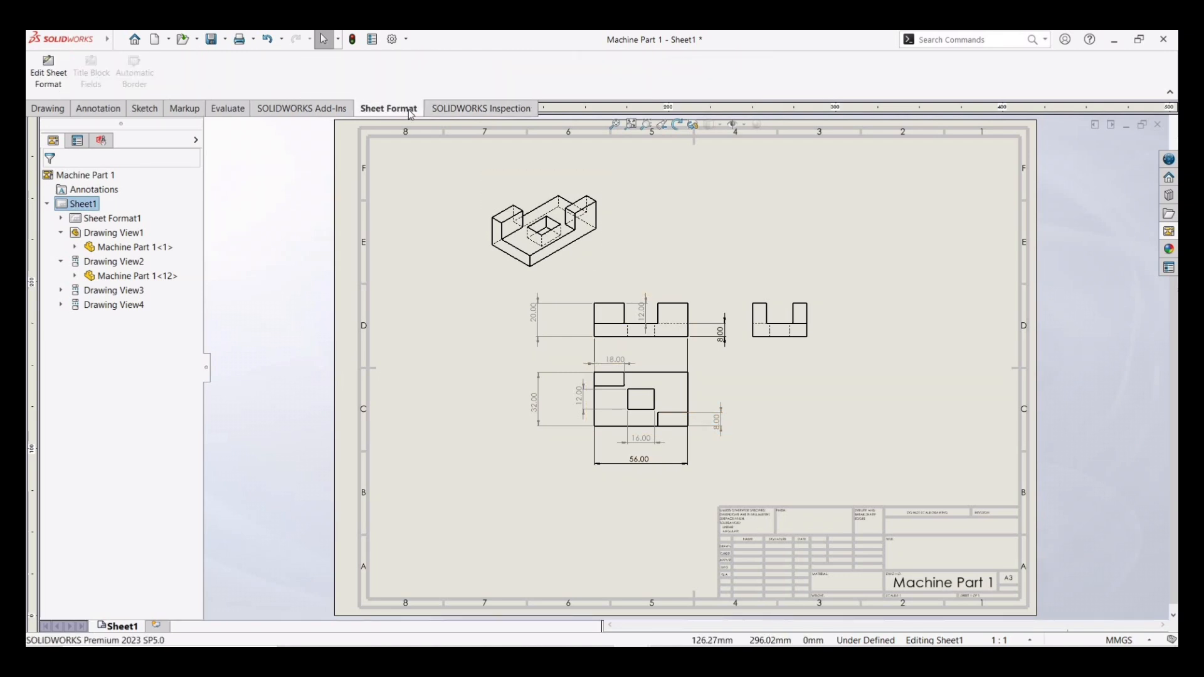
left_click(59, 77)
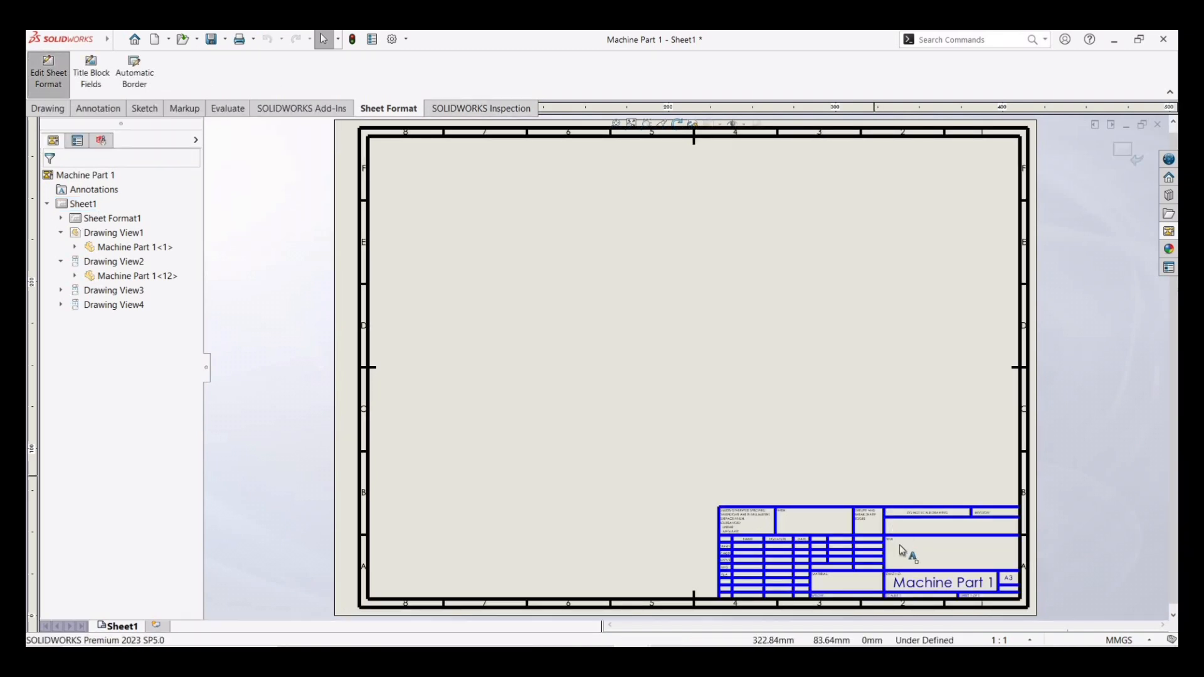
left_click(914, 558)
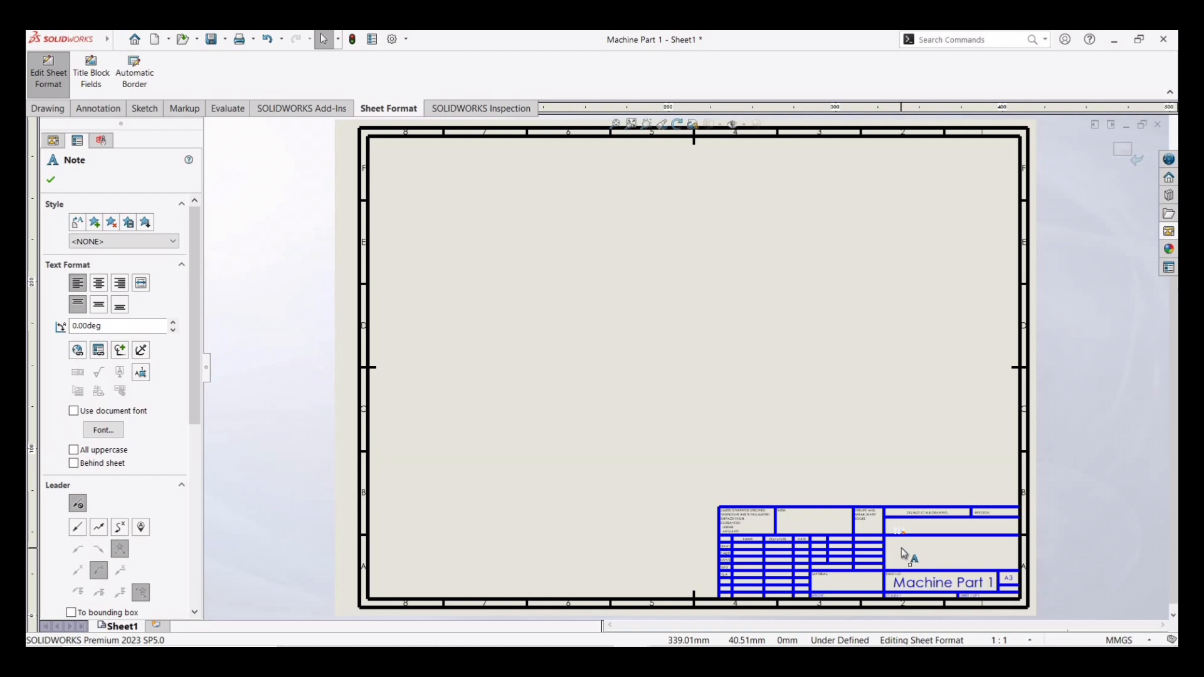
left_click(905, 555)
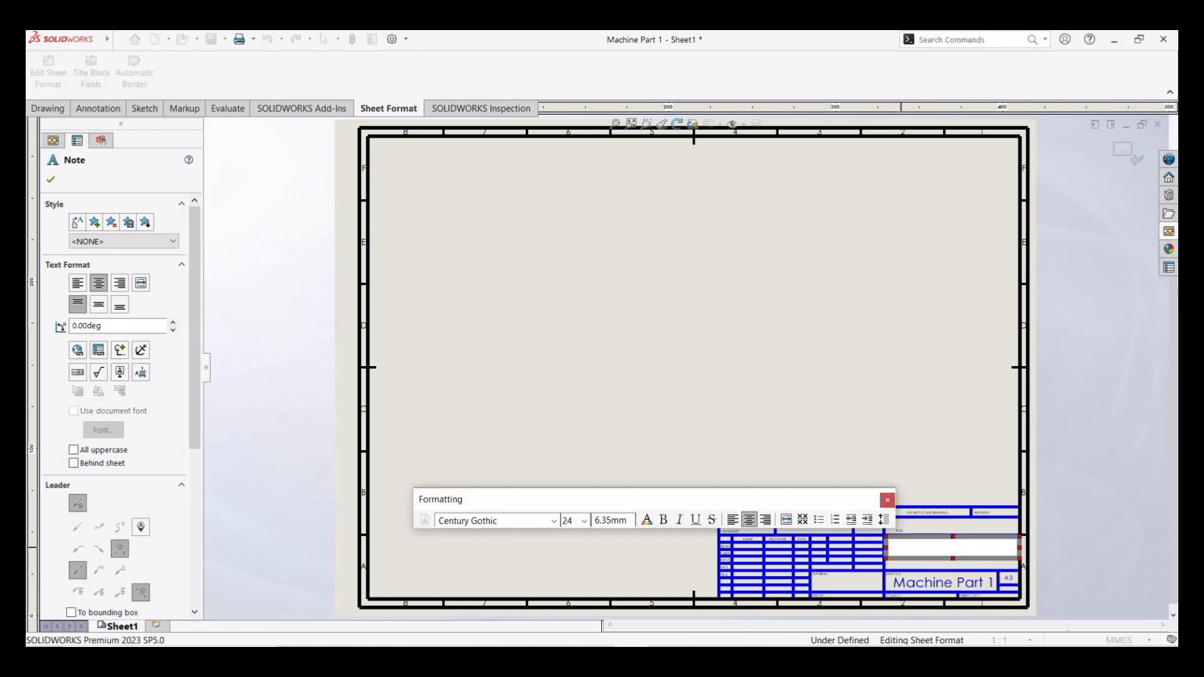
type("Name")
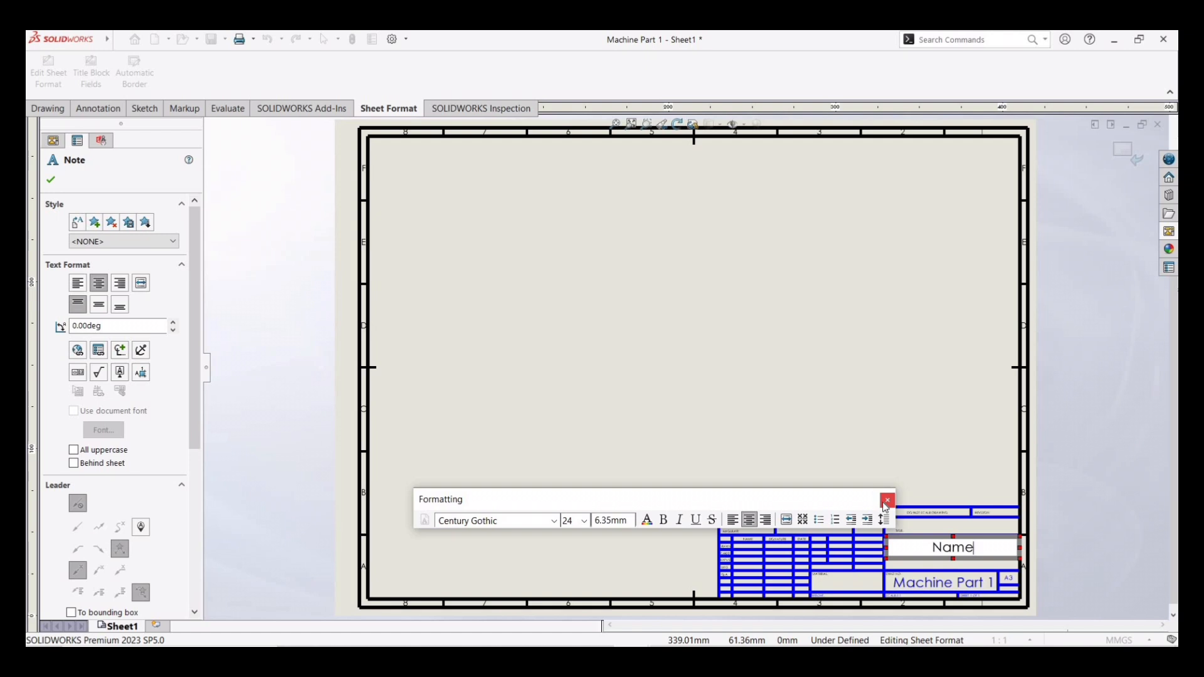
key("Return")
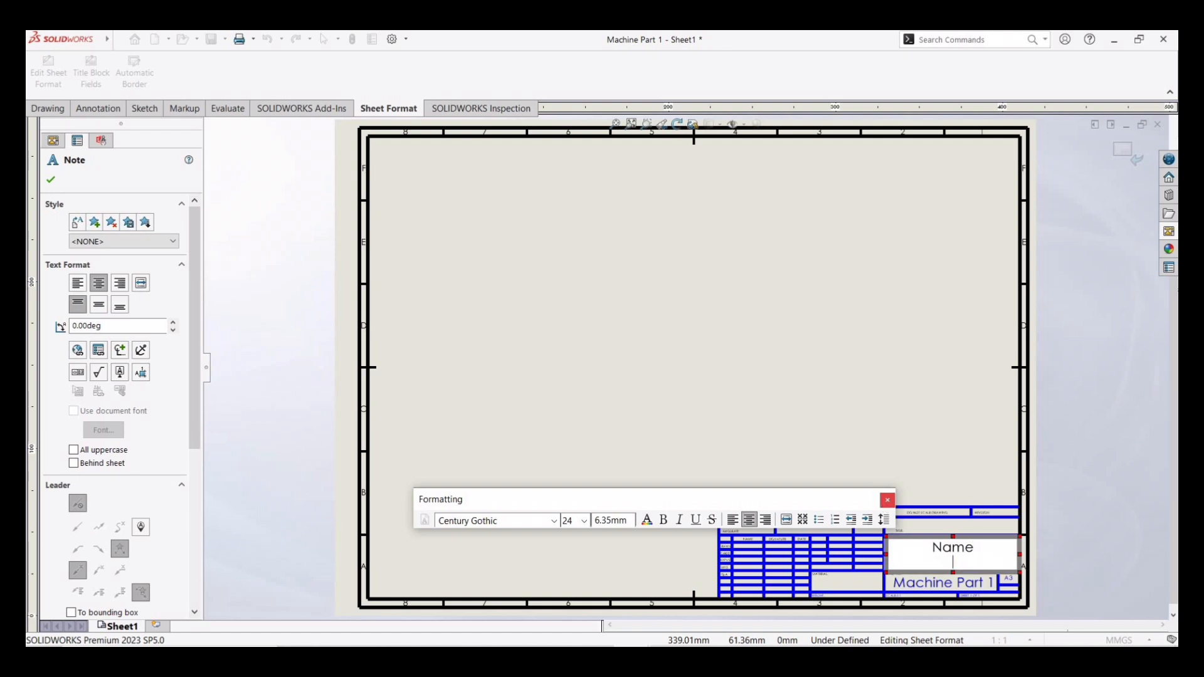
type("Roll NO")
left_click(52, 180)
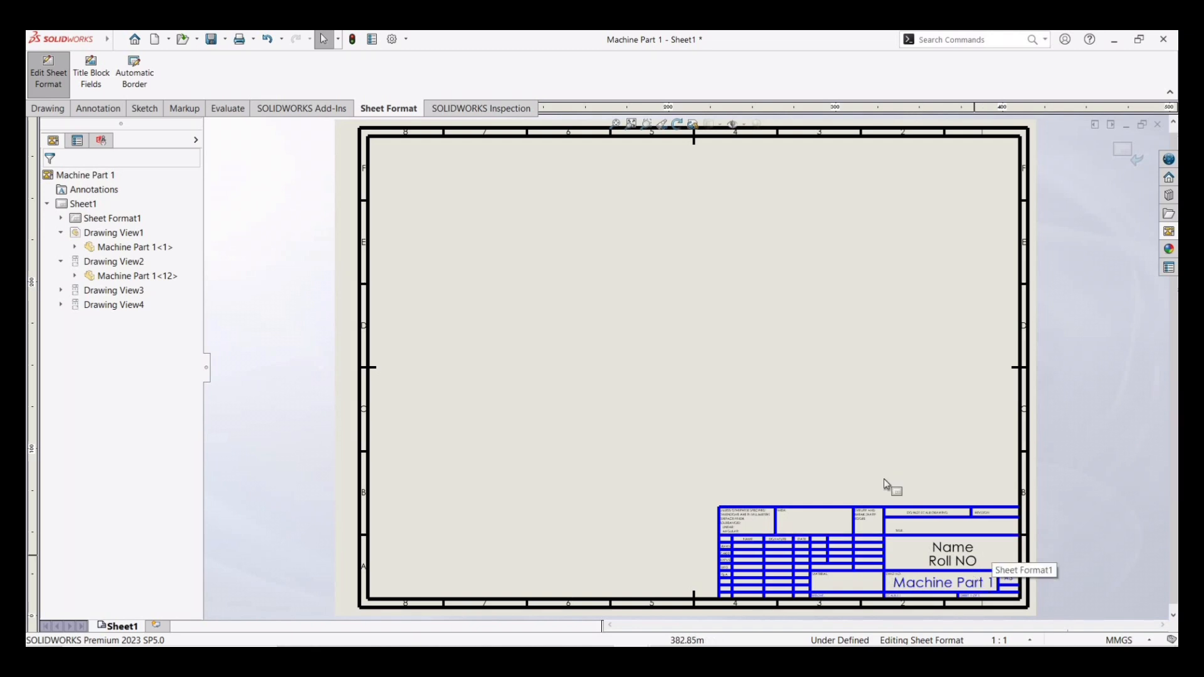
left_click(1134, 153)
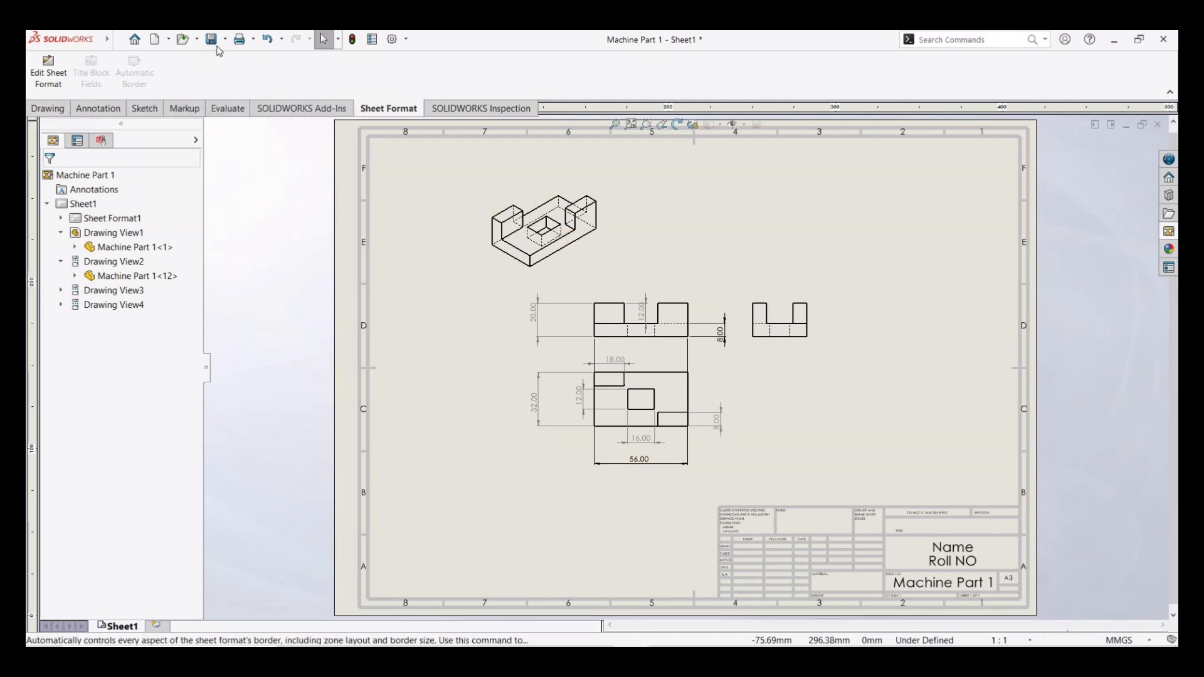
- Open the print preview and set the page setup to scale to fit on A3 landscape paper, then preview again
left_click(253, 40)
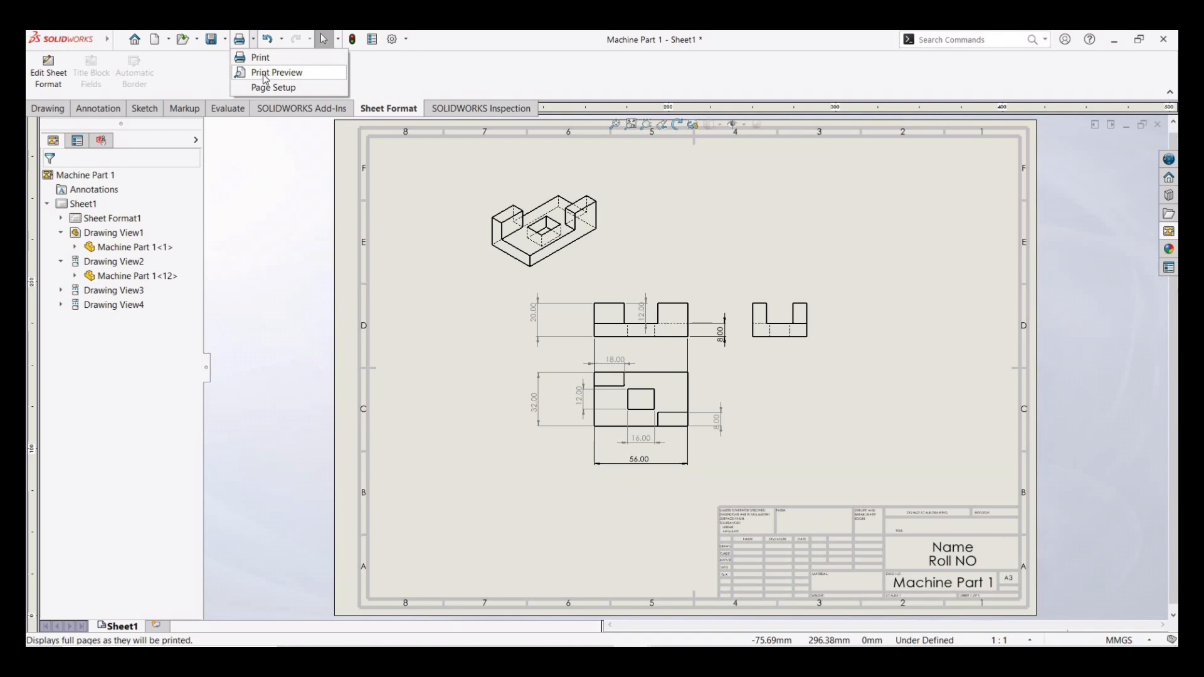
left_click(262, 73)
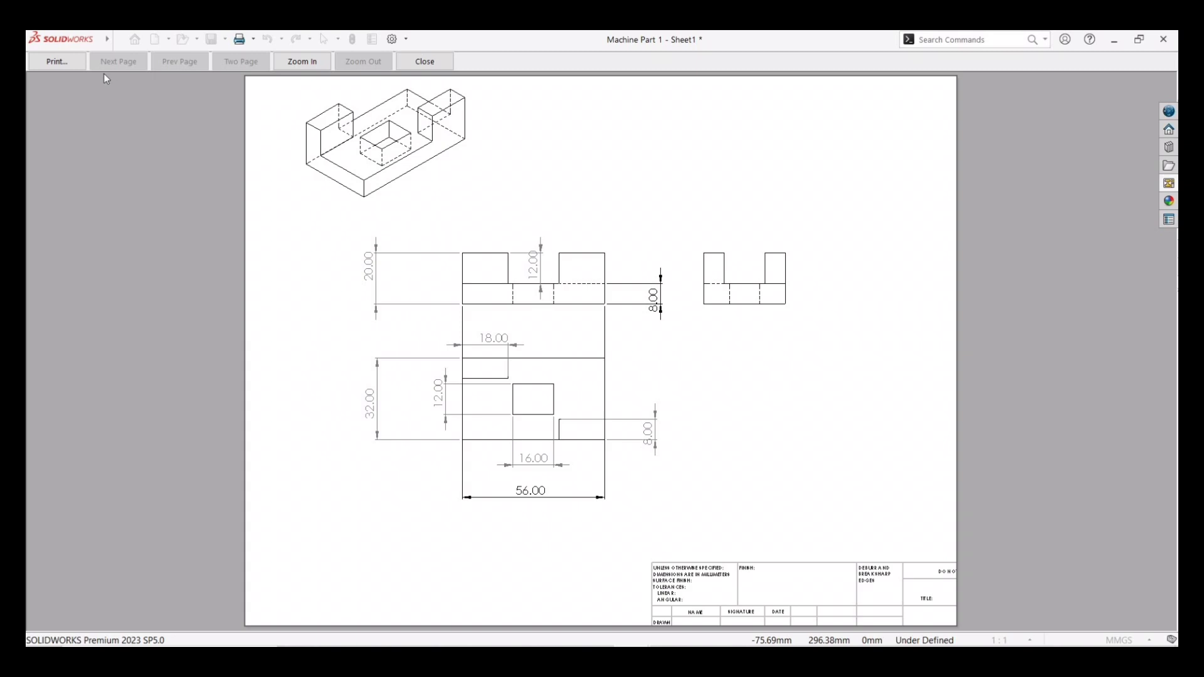
left_click(256, 40)
left_click(270, 57)
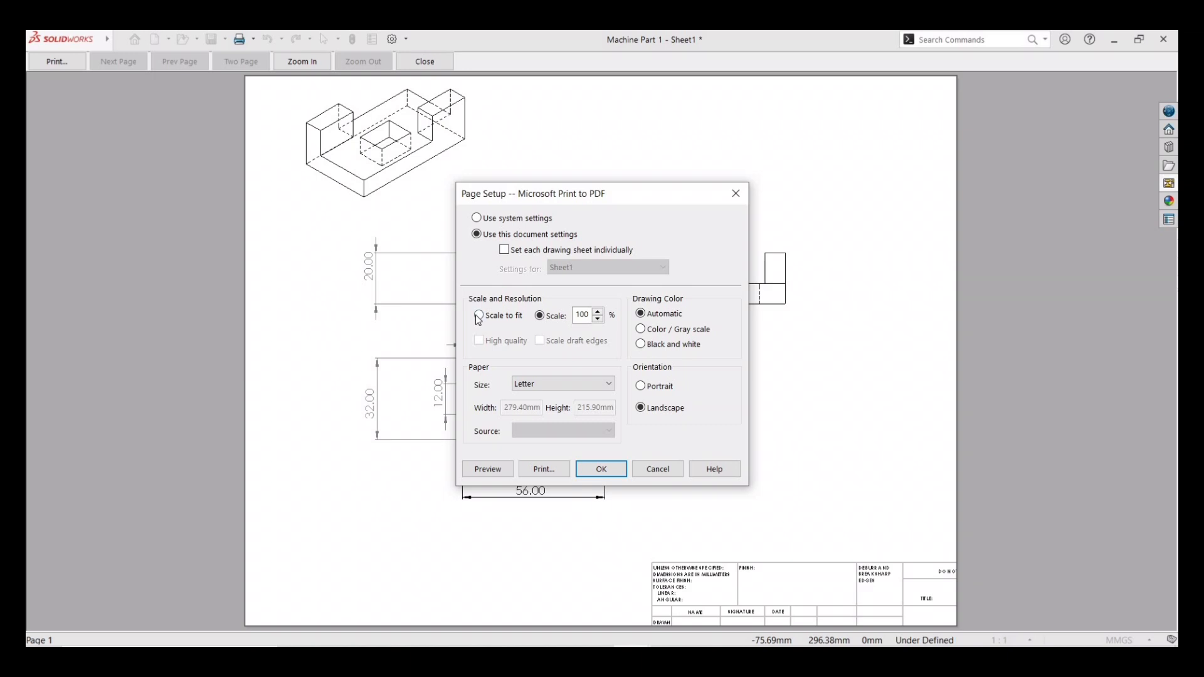
left_click(480, 316)
left_click(608, 385)
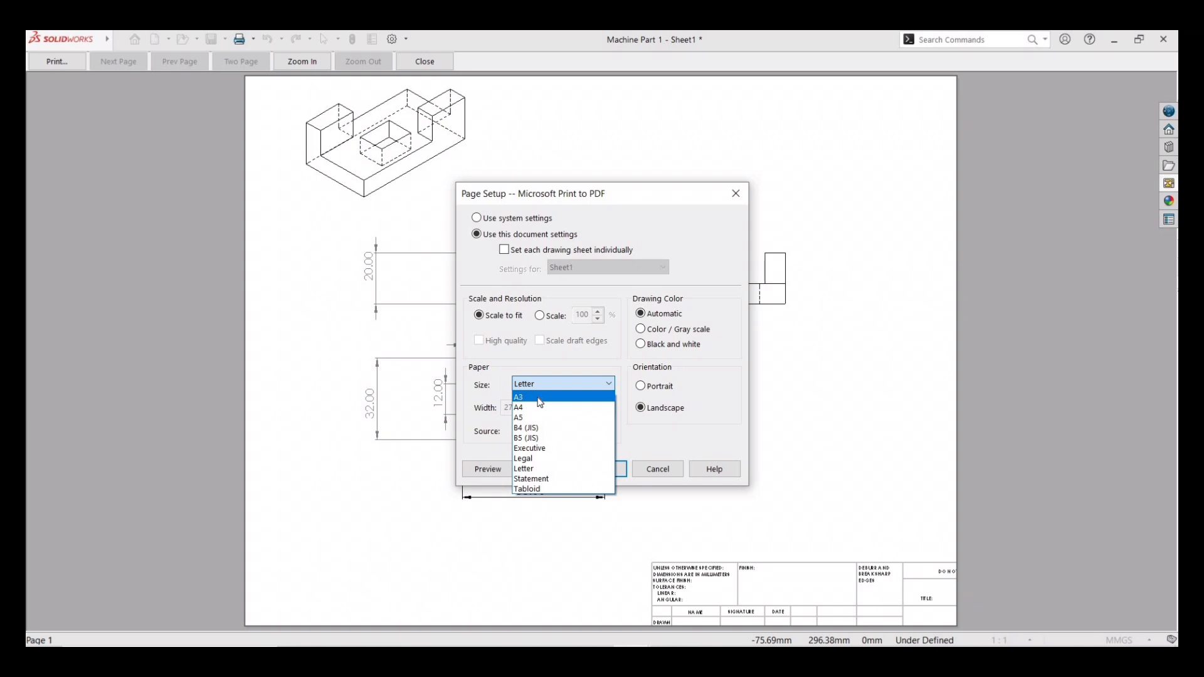
left_click(540, 398)
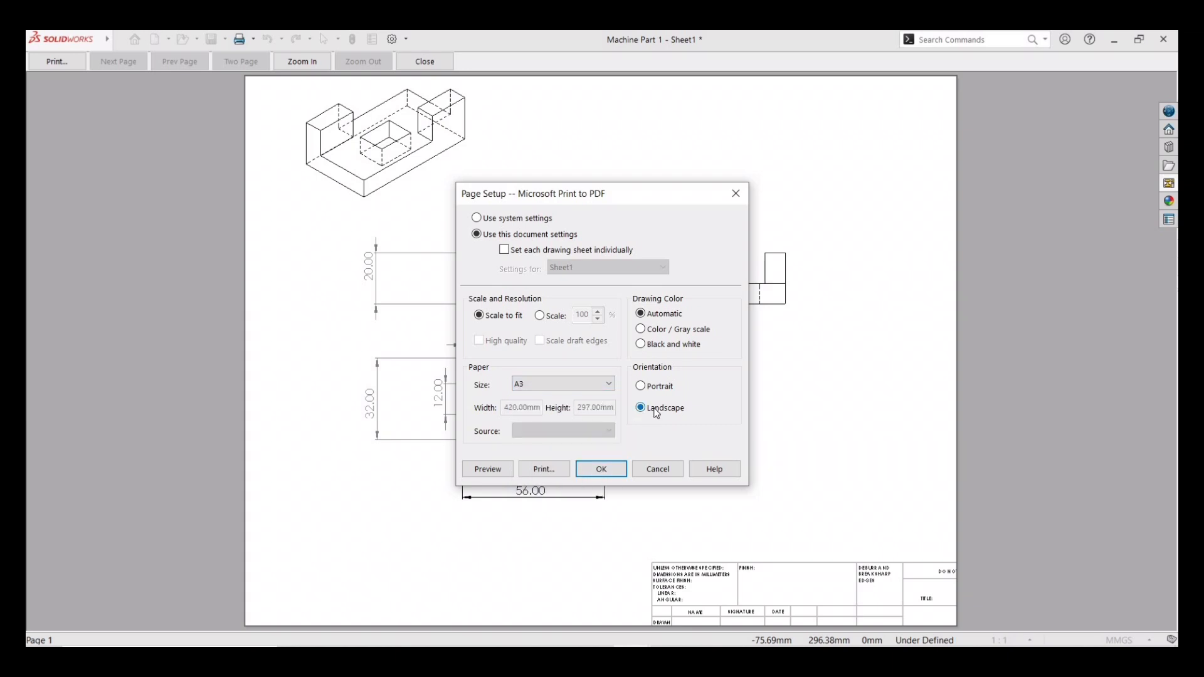
left_click(493, 471)
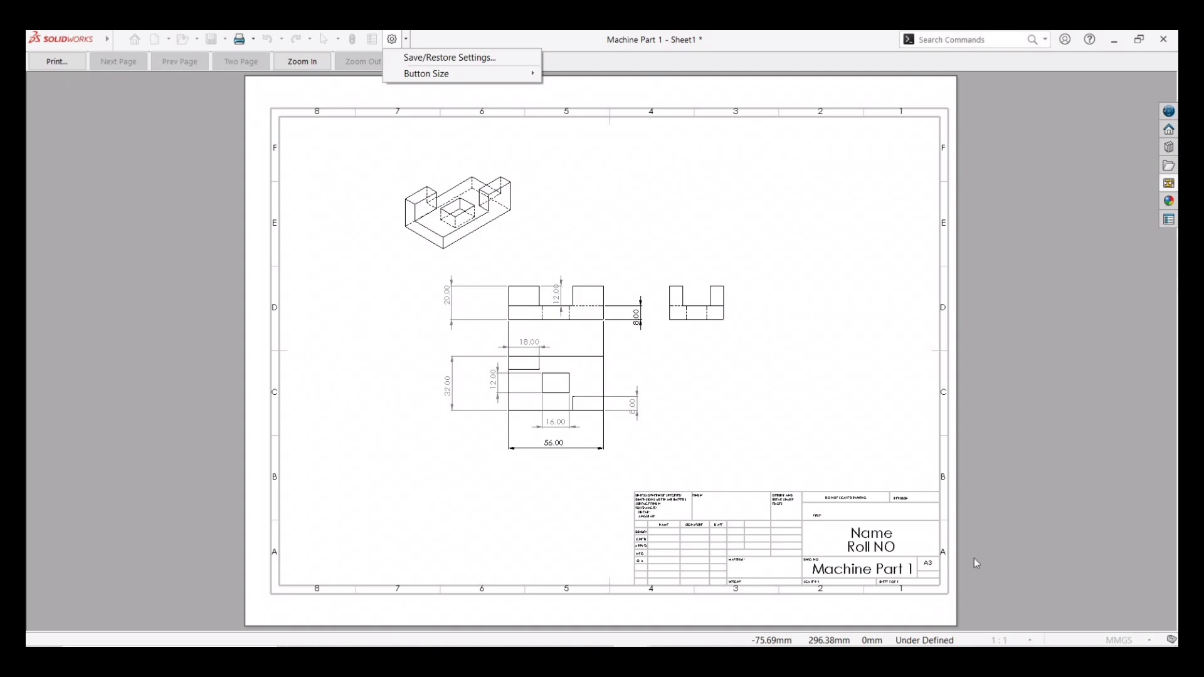
- Print the drawing with Microsoft Print to PDF, saving the output as "Machine Part 1"
left_click(58, 65)
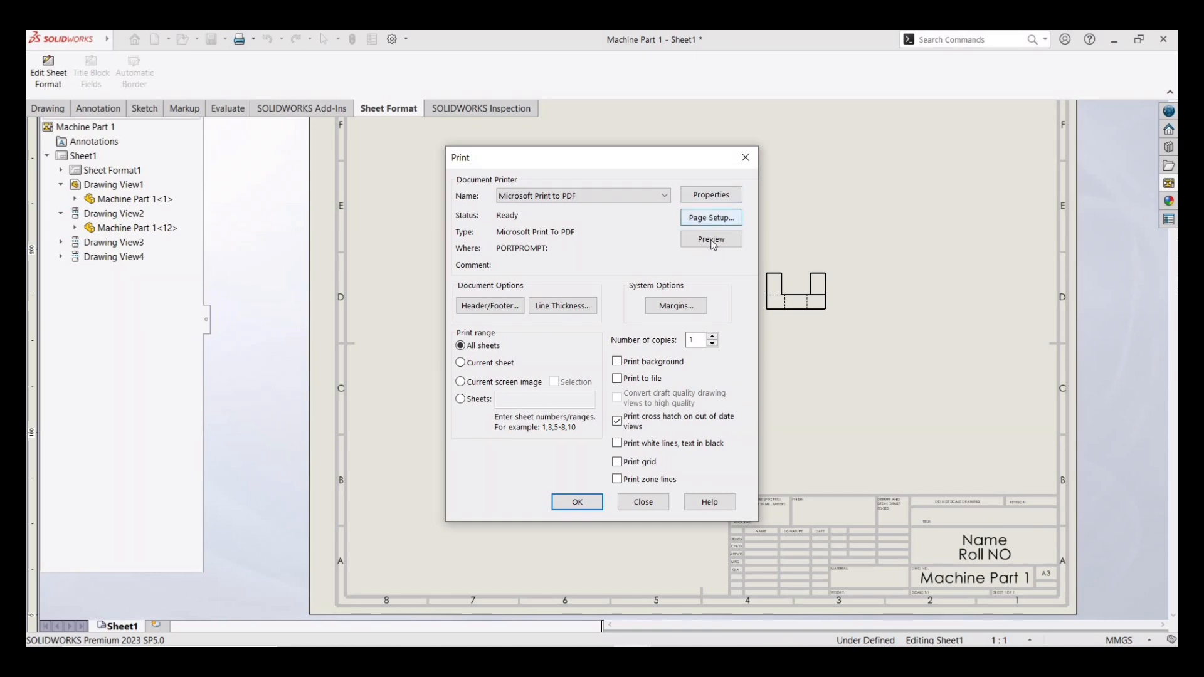
left_click(723, 201)
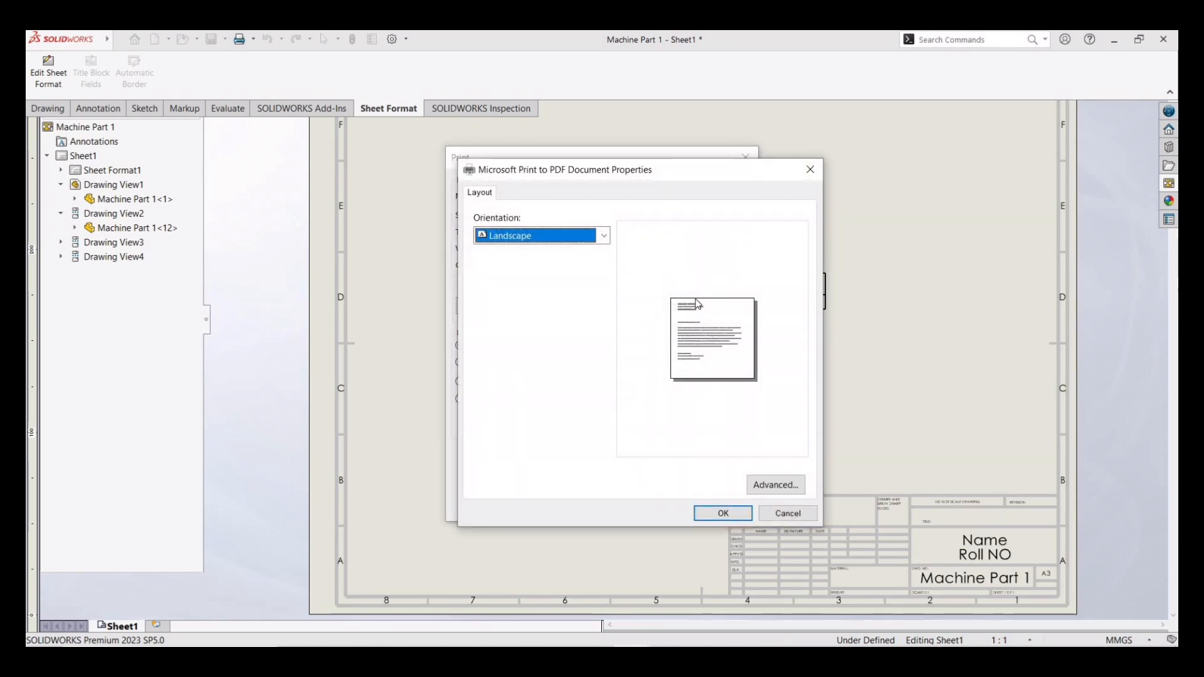
left_click(810, 169)
left_click(703, 217)
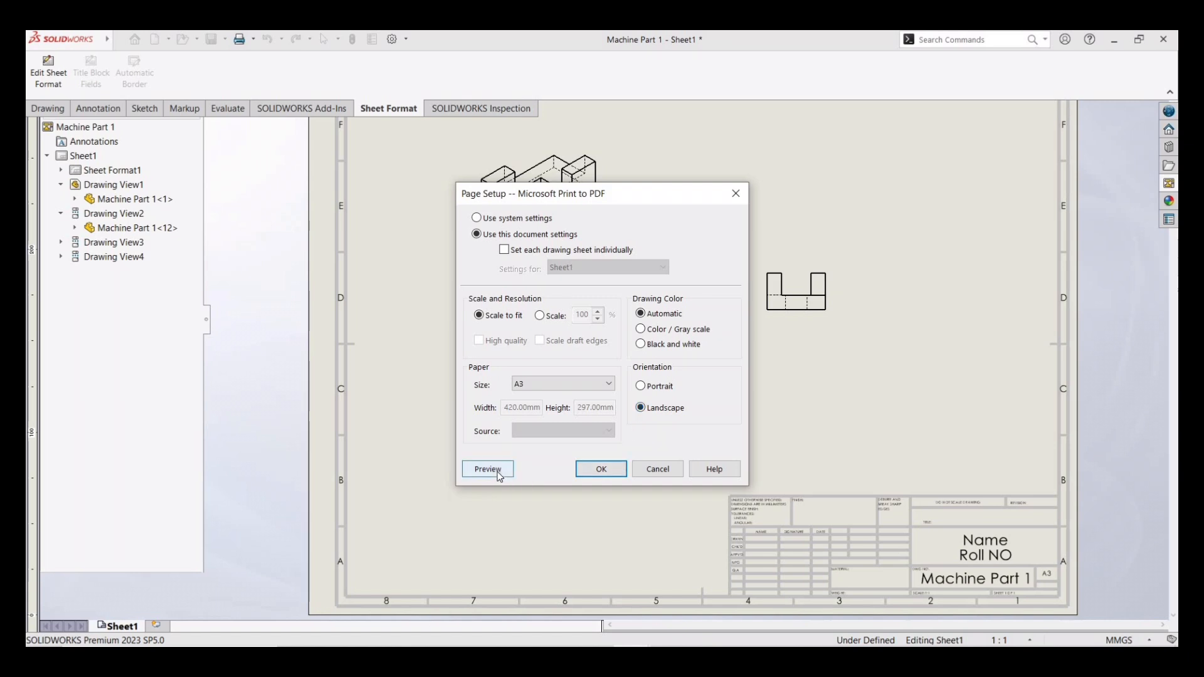
left_click(601, 471)
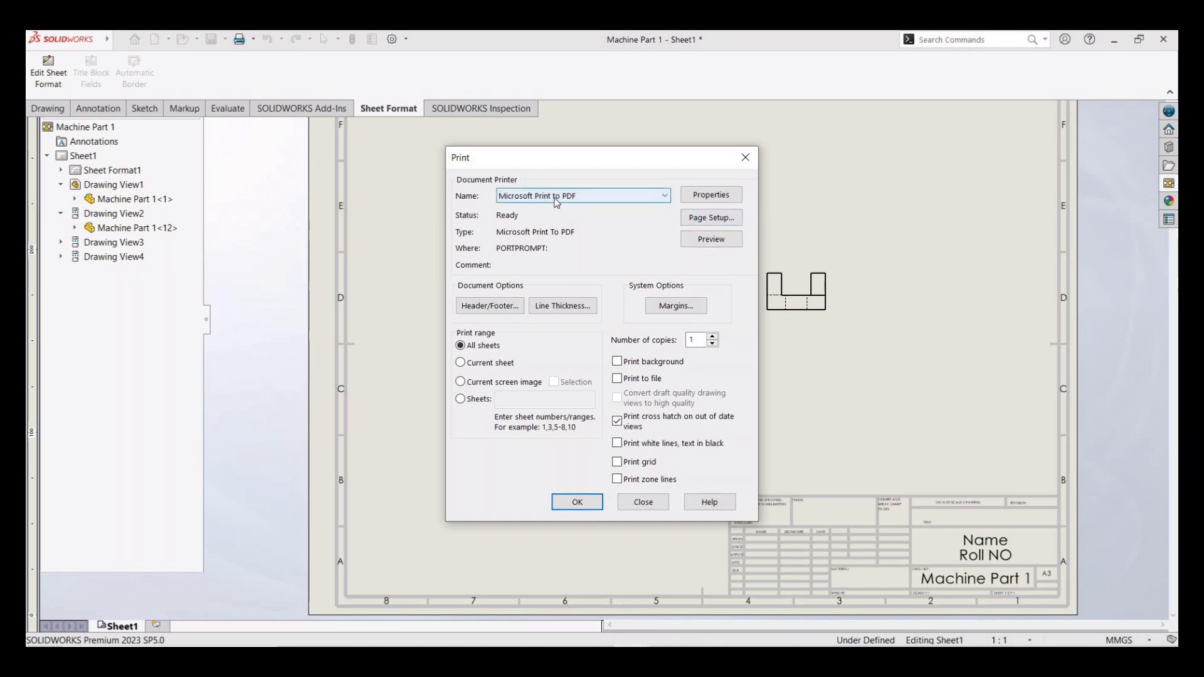
left_click(576, 503)
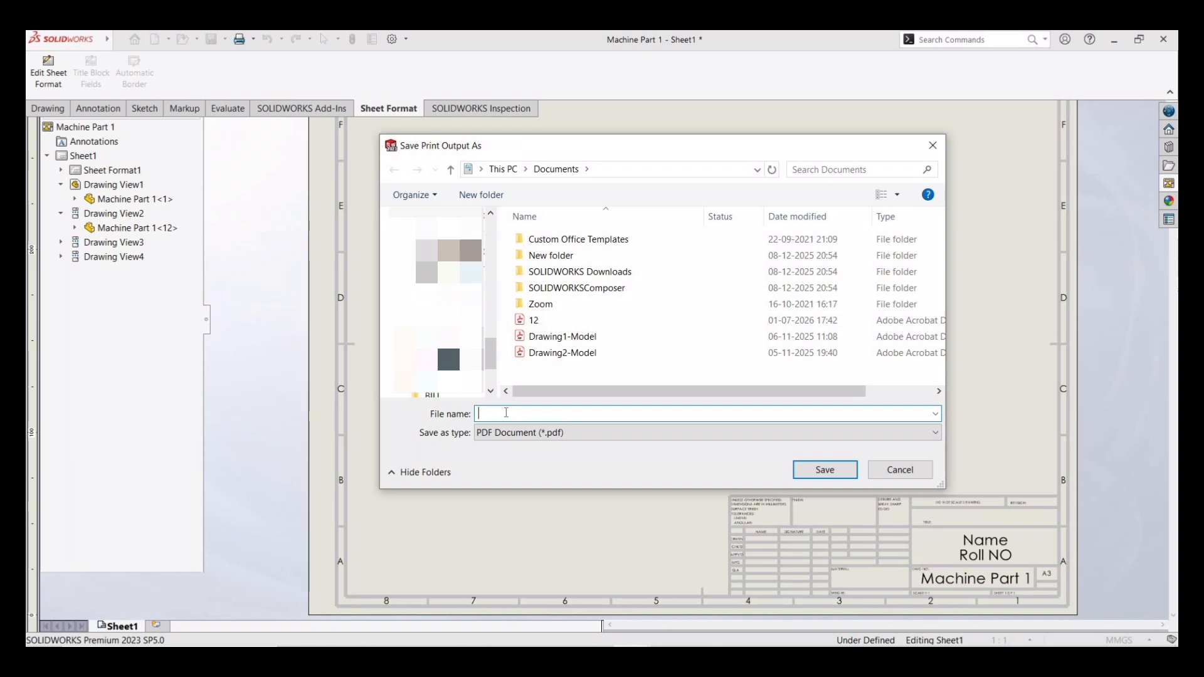
type("Machine")
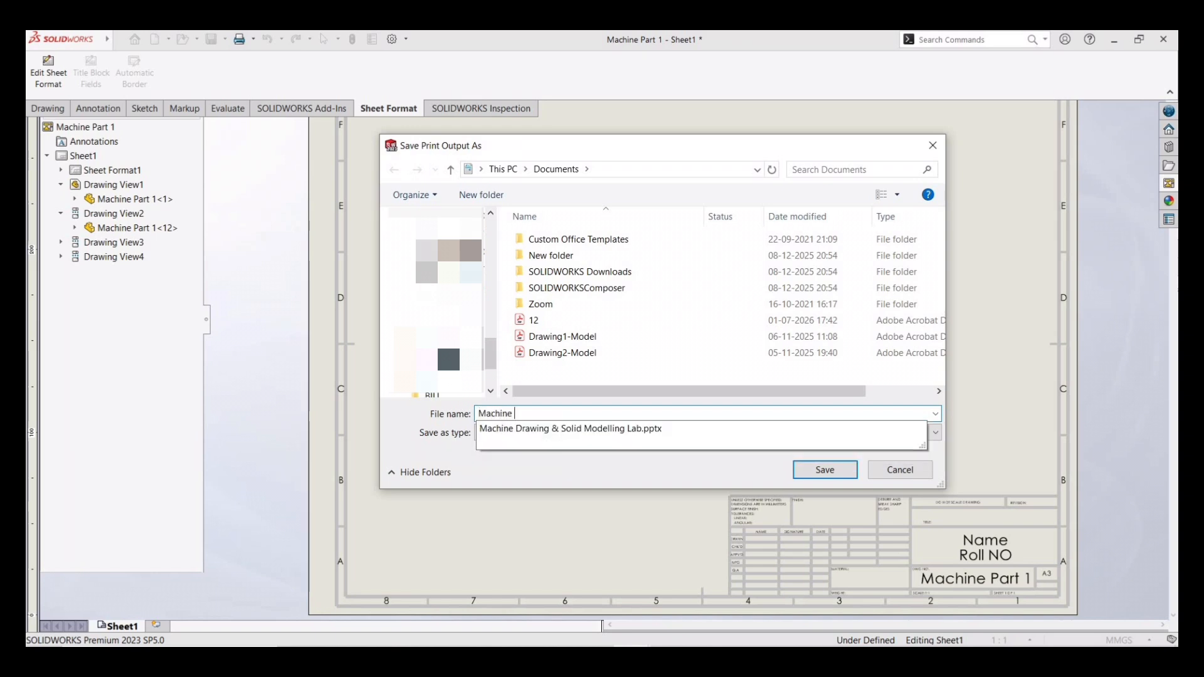
type(" Part 1")
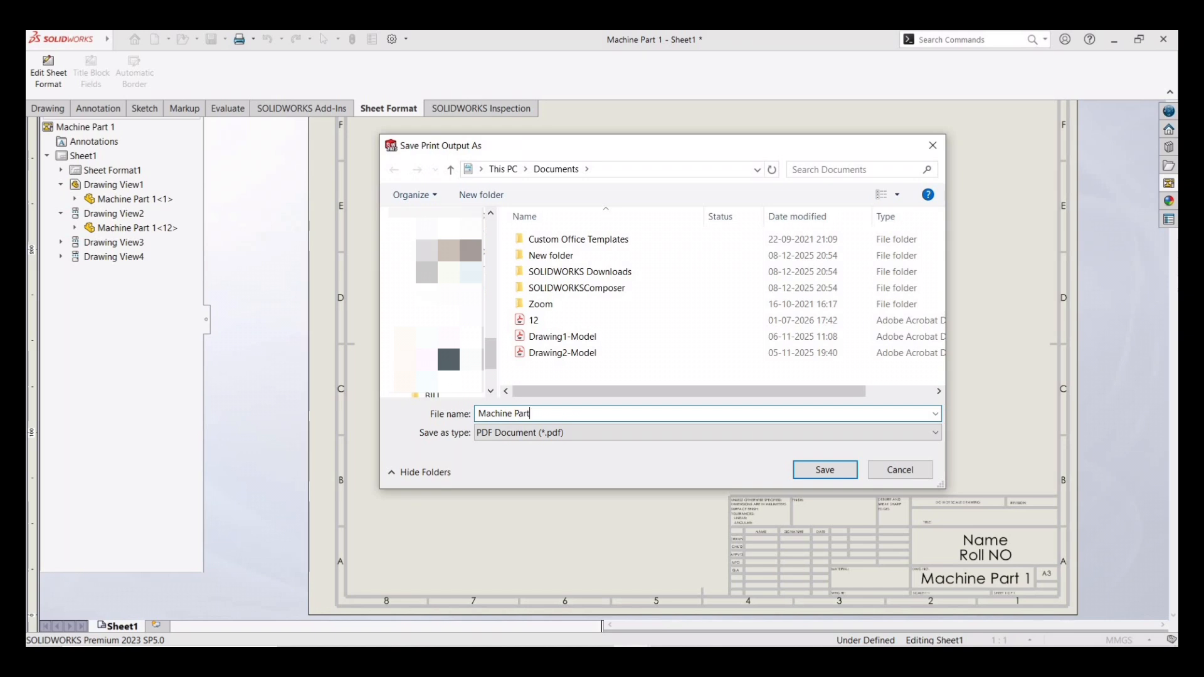
left_click(811, 475)
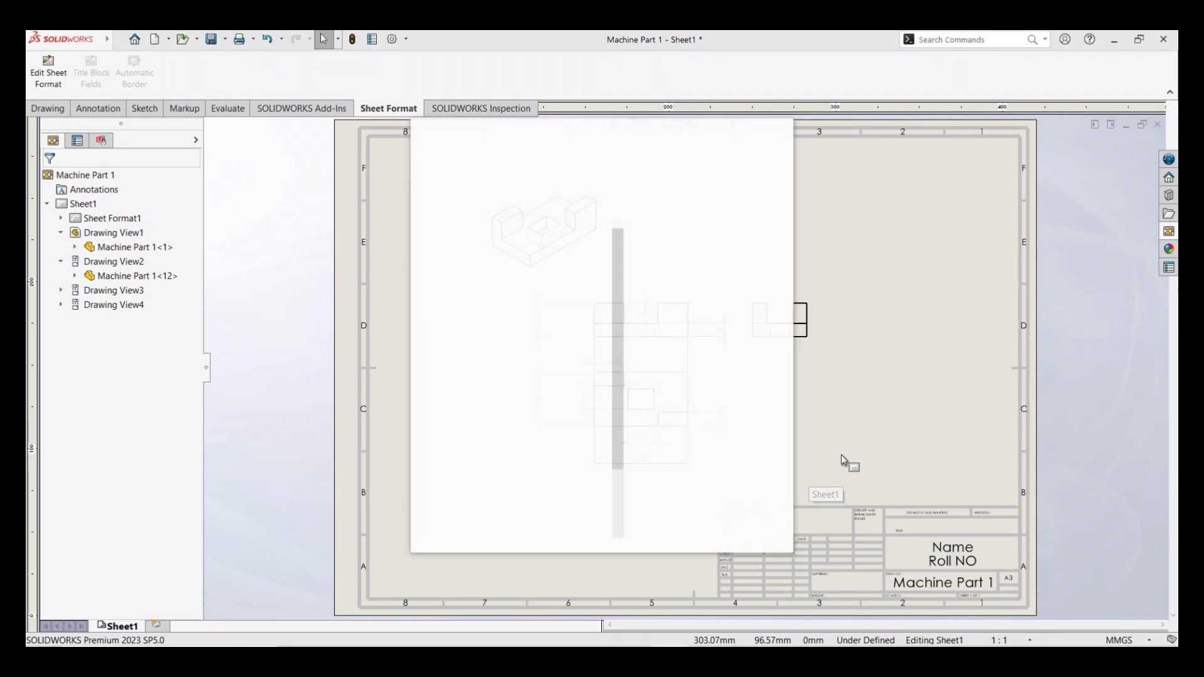
- Inspect the printed PDF by zooming in and maximizing its viewer window
left_click(606, 198)
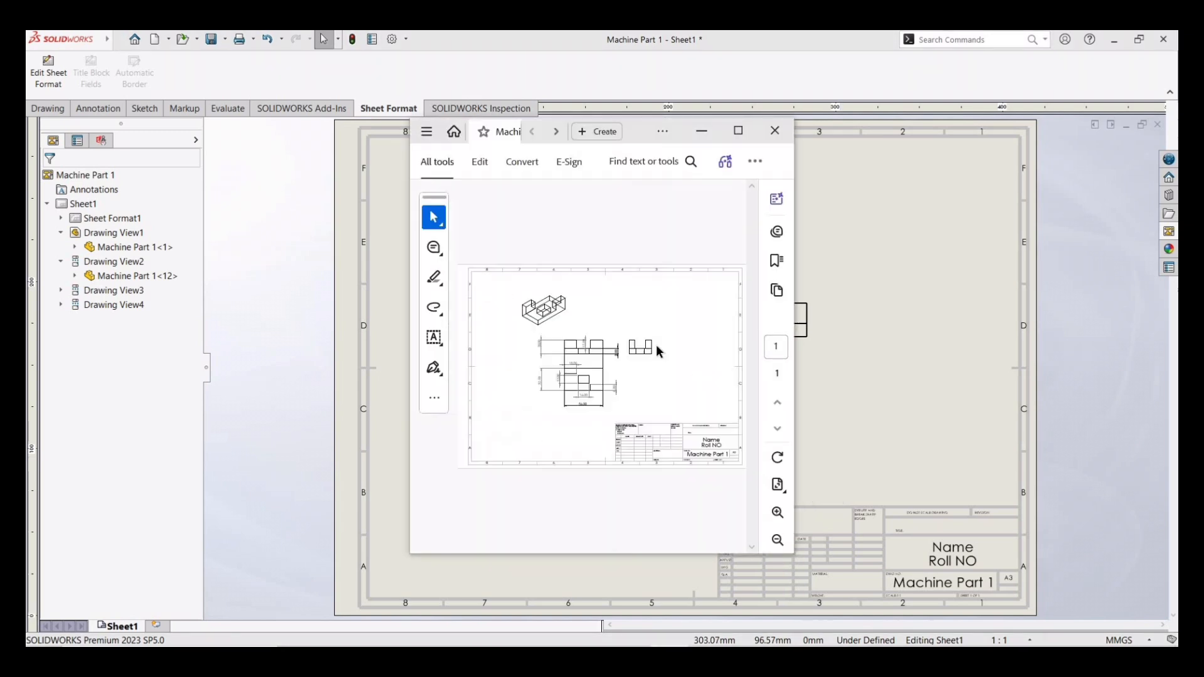
left_click(778, 513)
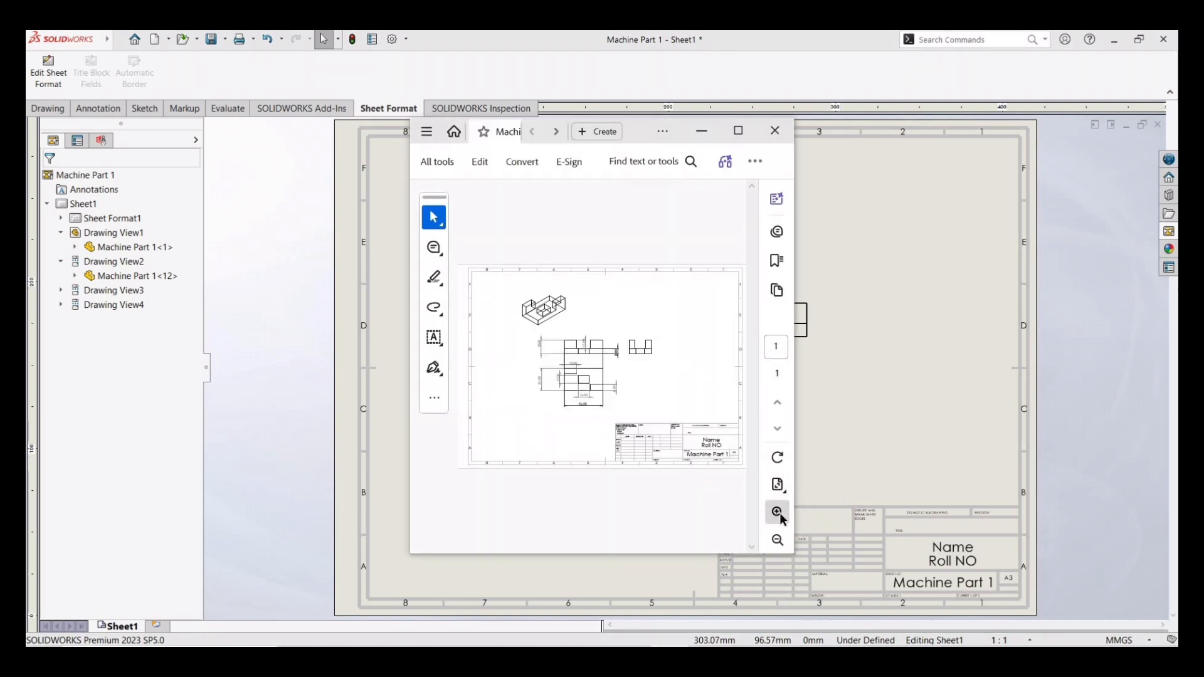
left_click(741, 133)
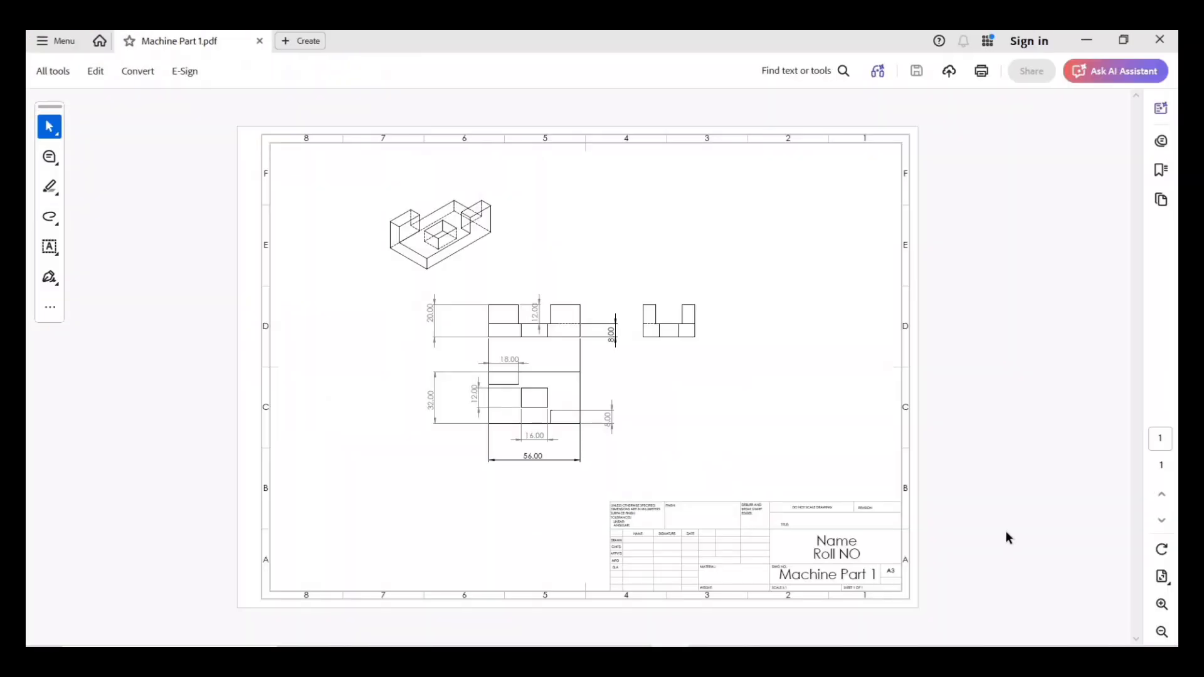